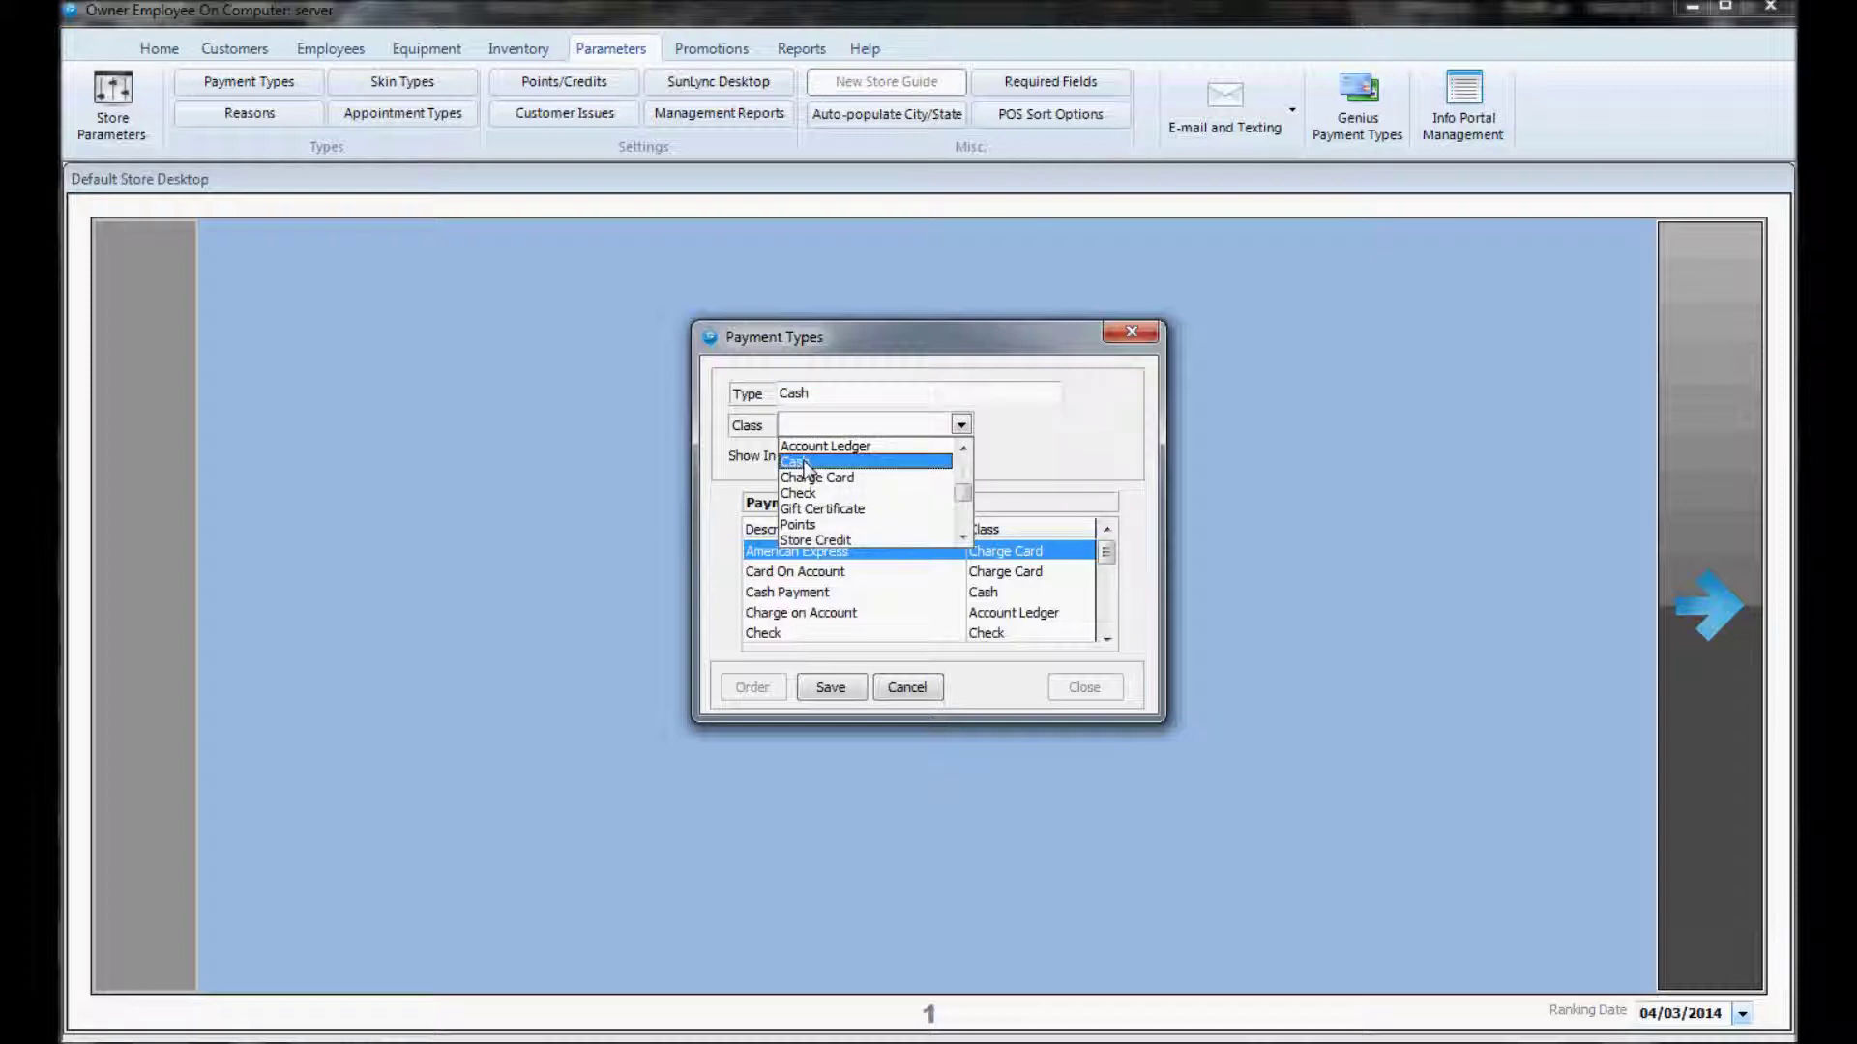
- Assign the Cash class to the new Cash payment type, enable Show In Drawer, and save it
{"action": "left_click", "coordinate": [798, 462]}
{"action": "left_click", "coordinate": [843, 457]}
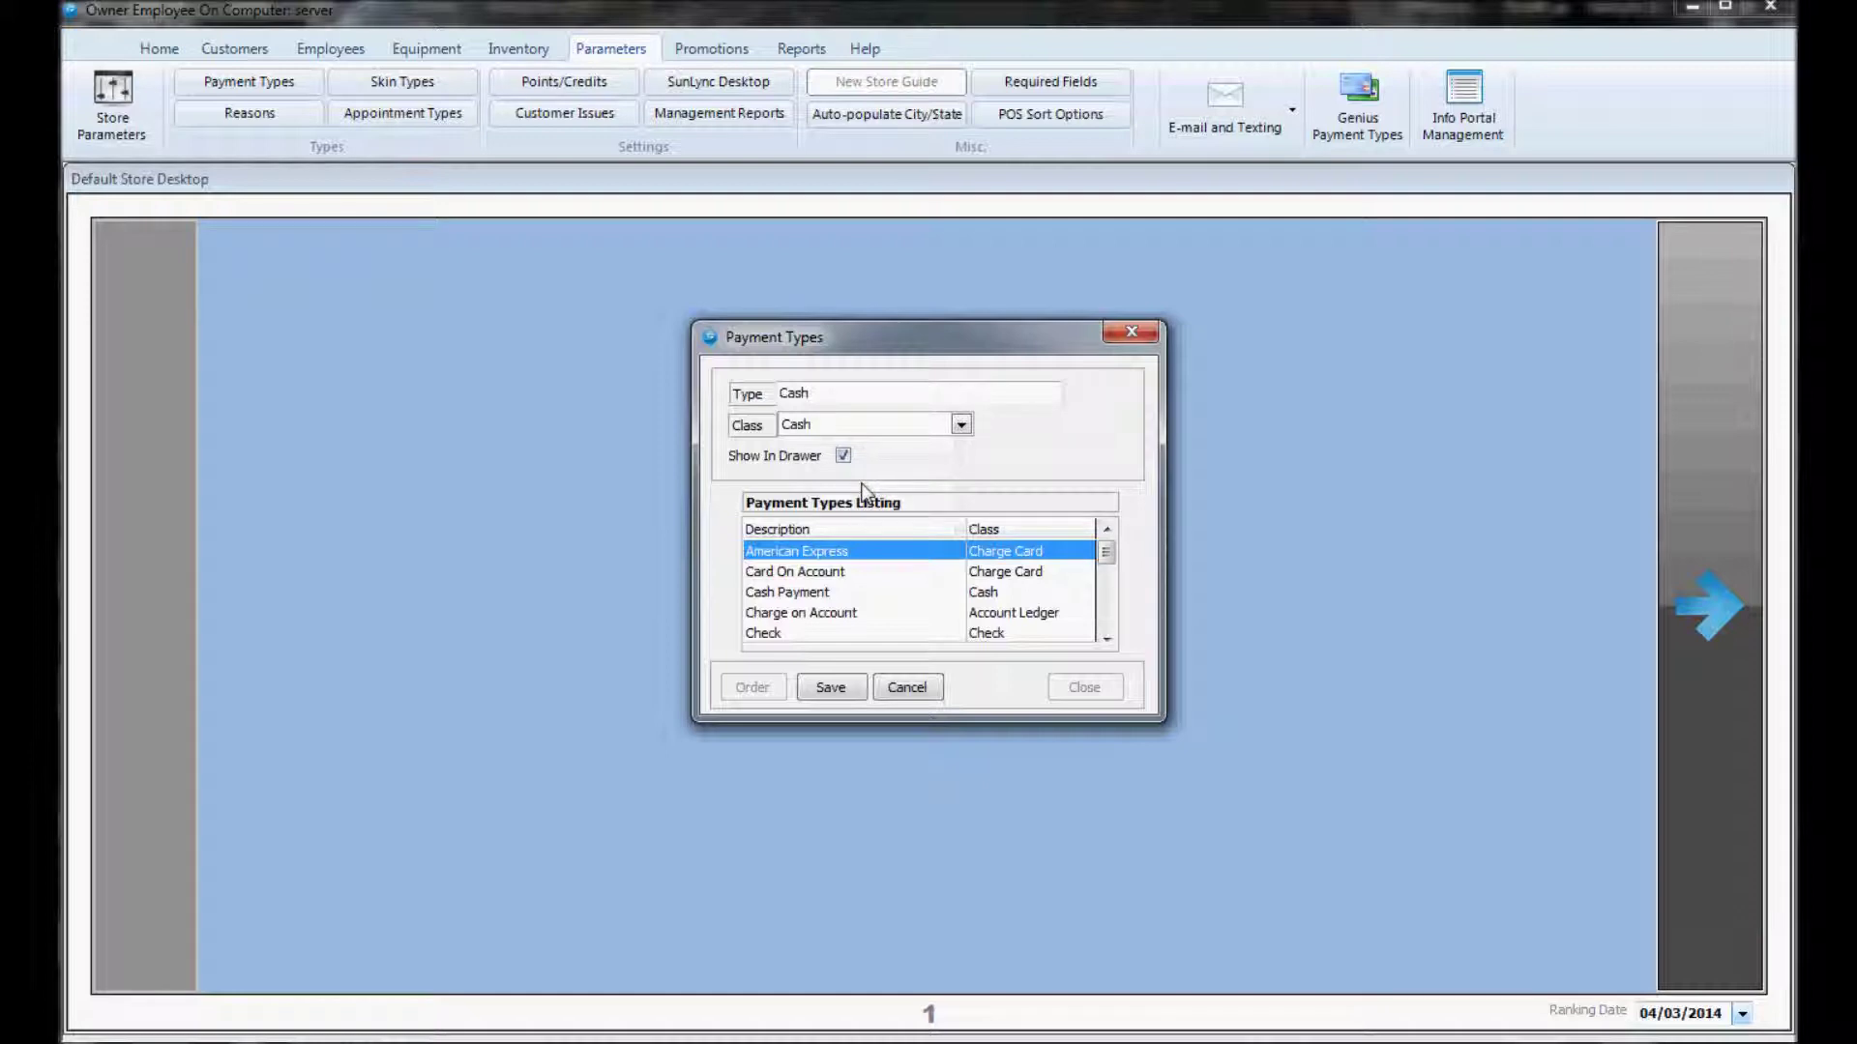
{"action": "left_click", "coordinate": [827, 688]}
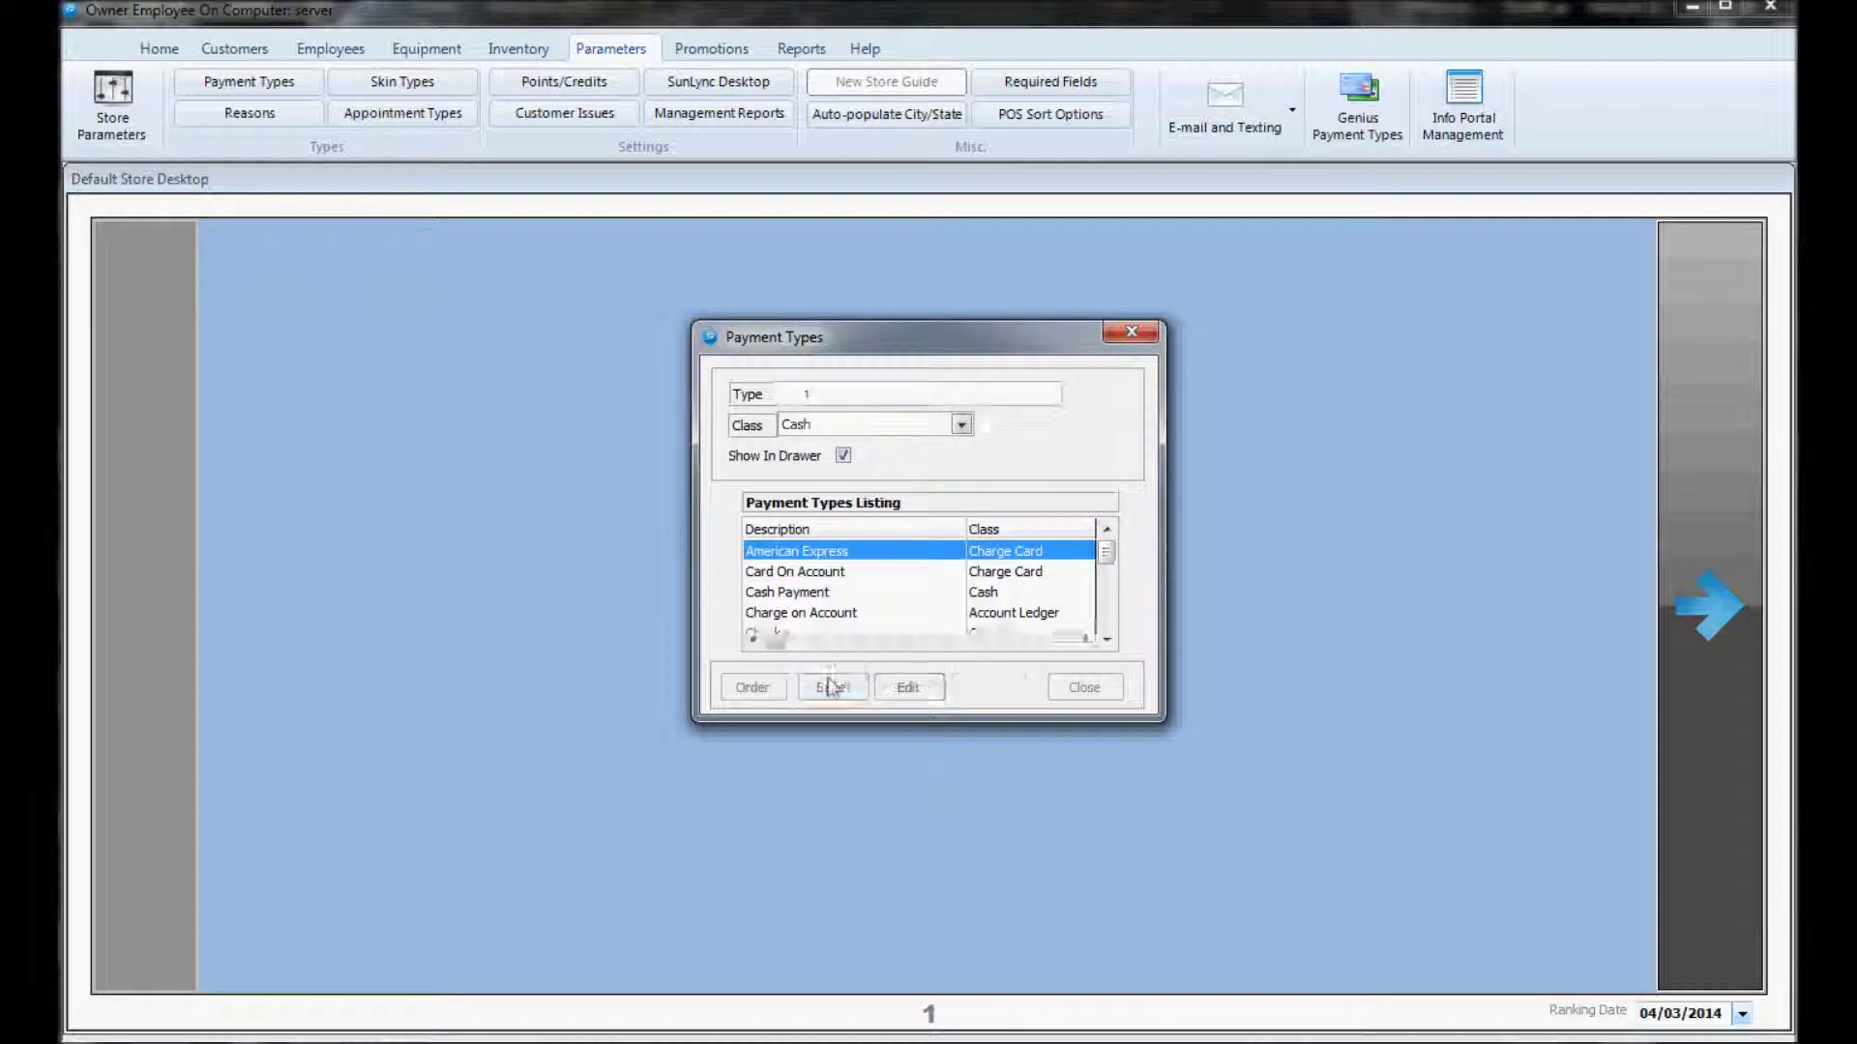
- Examine the Check and Gift Certificate entries in the payment types listing, and close the listing
{"action": "left_click", "coordinate": [790, 616]}
{"action": "scroll", "coordinate": [790, 616], "scroll_direction": "up", "scroll_amount": 12}
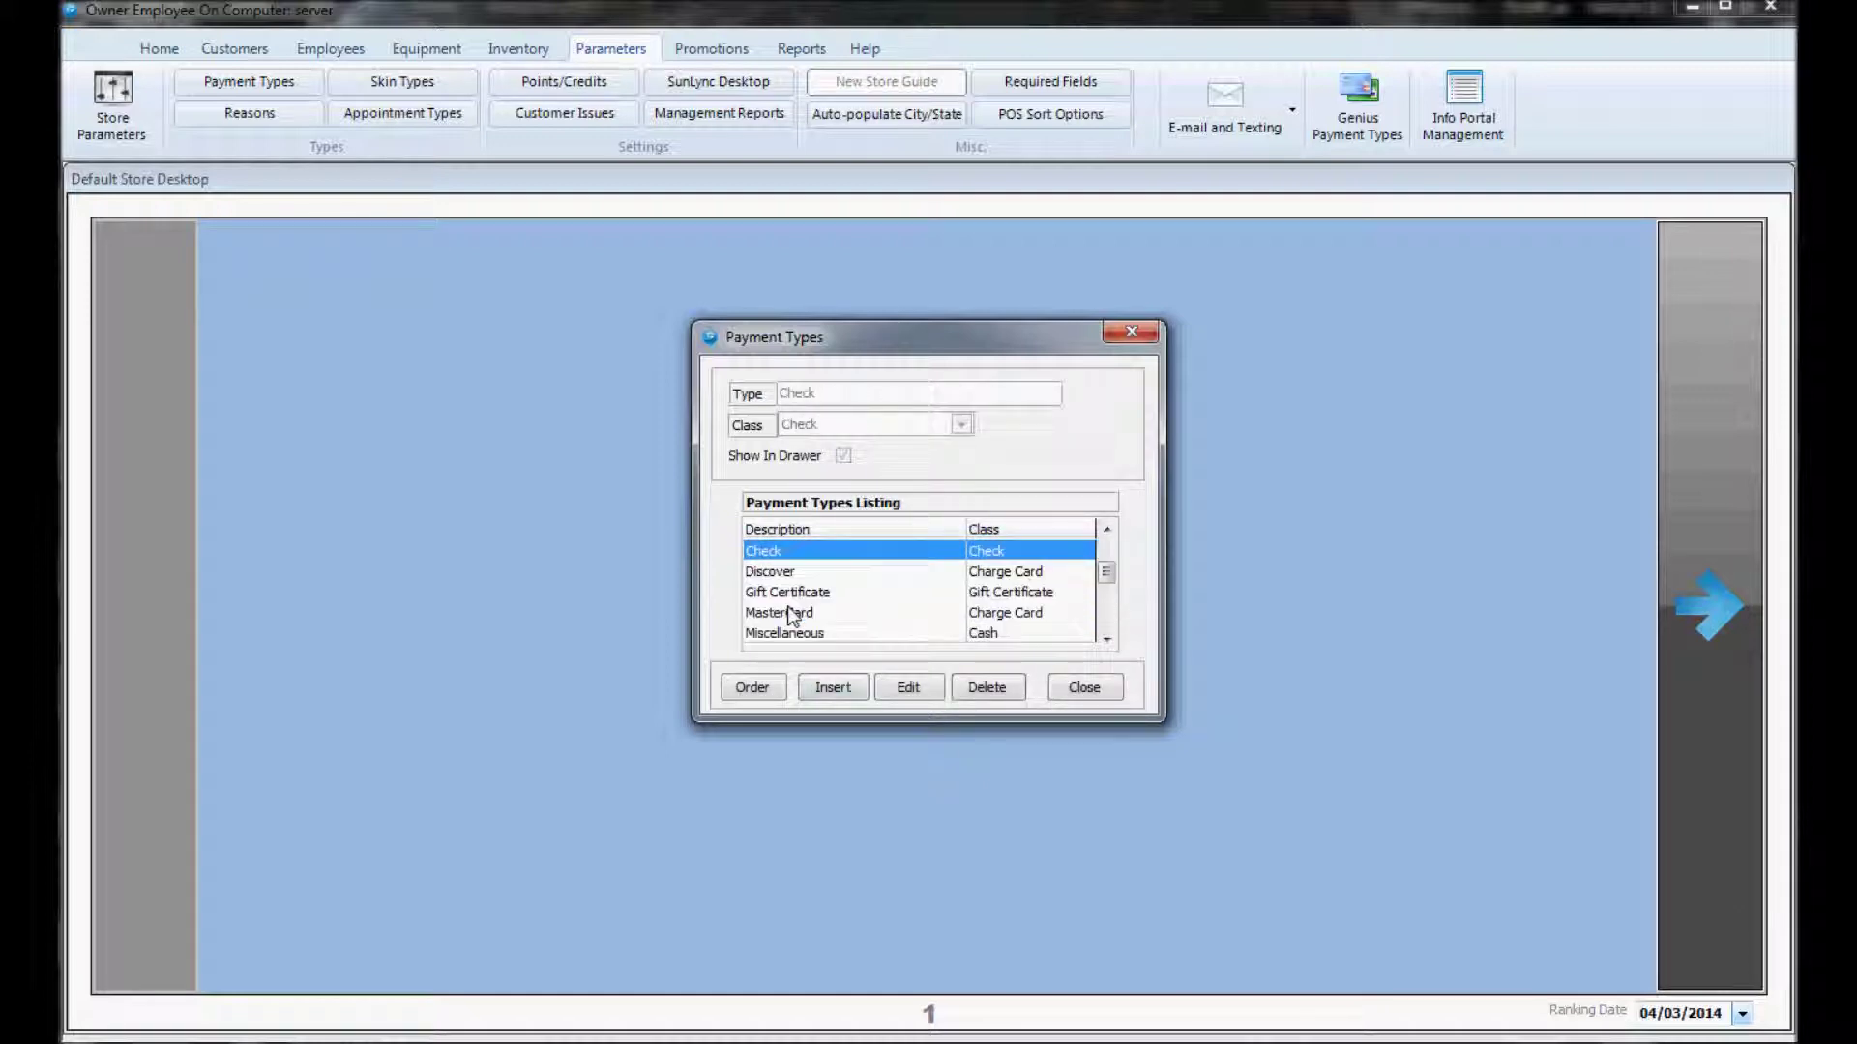
{"action": "scroll", "coordinate": [790, 616], "scroll_direction": "down", "scroll_amount": 8}
{"action": "left_click", "coordinate": [802, 594]}
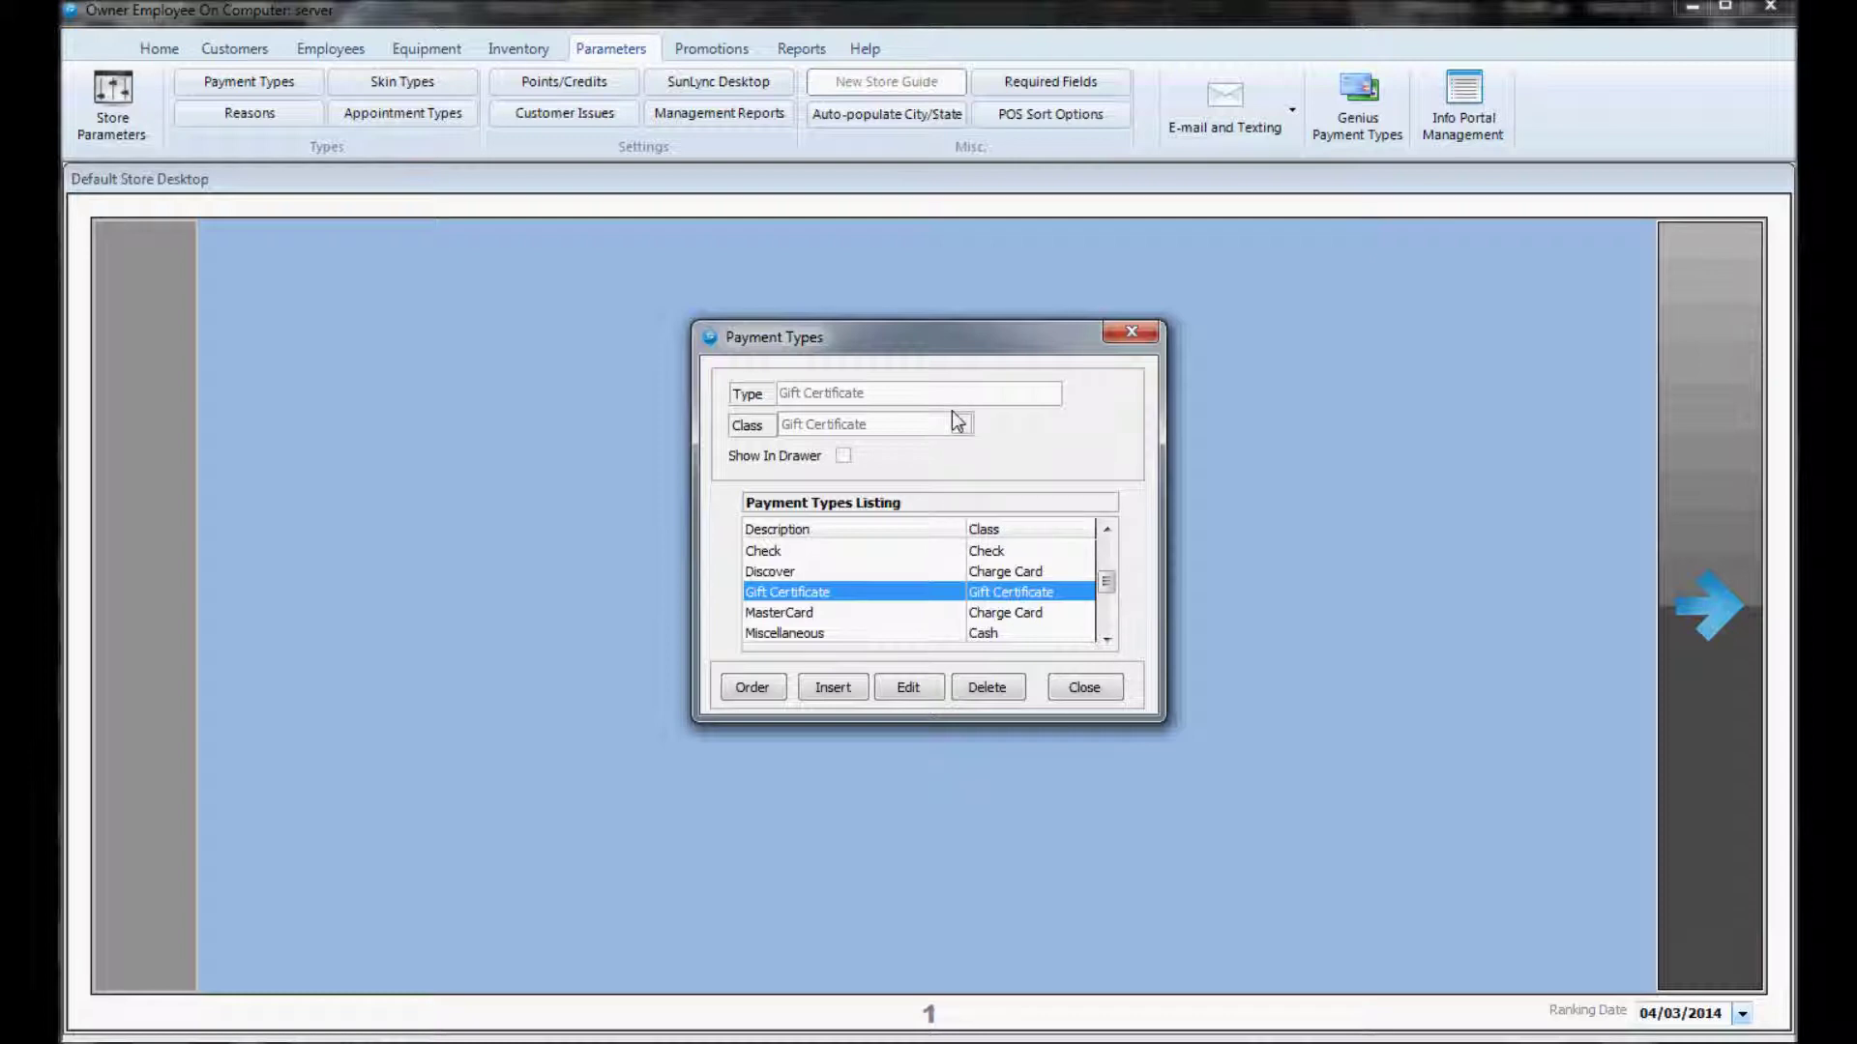
{"action": "left_click", "coordinate": [1085, 688]}
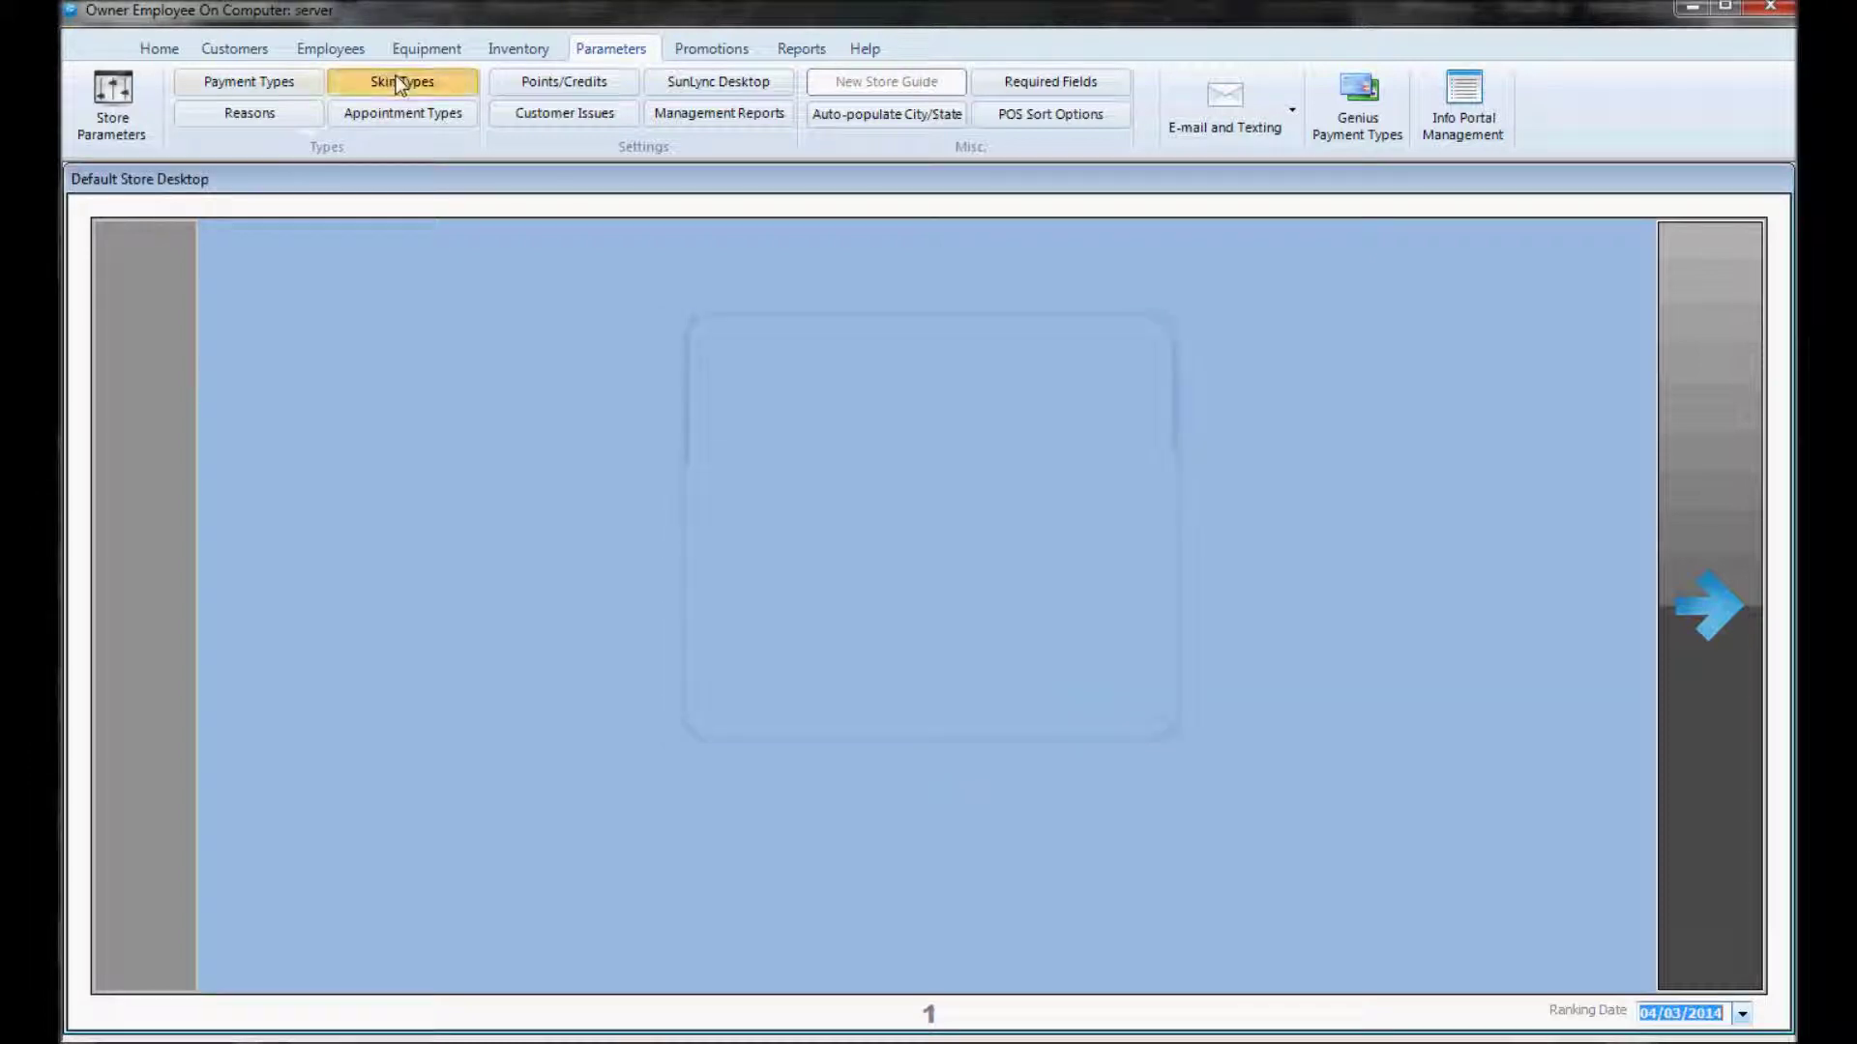
- Add the skin types Dark and Light to the skin types listing
{"action": "left_click", "coordinate": [399, 78]}
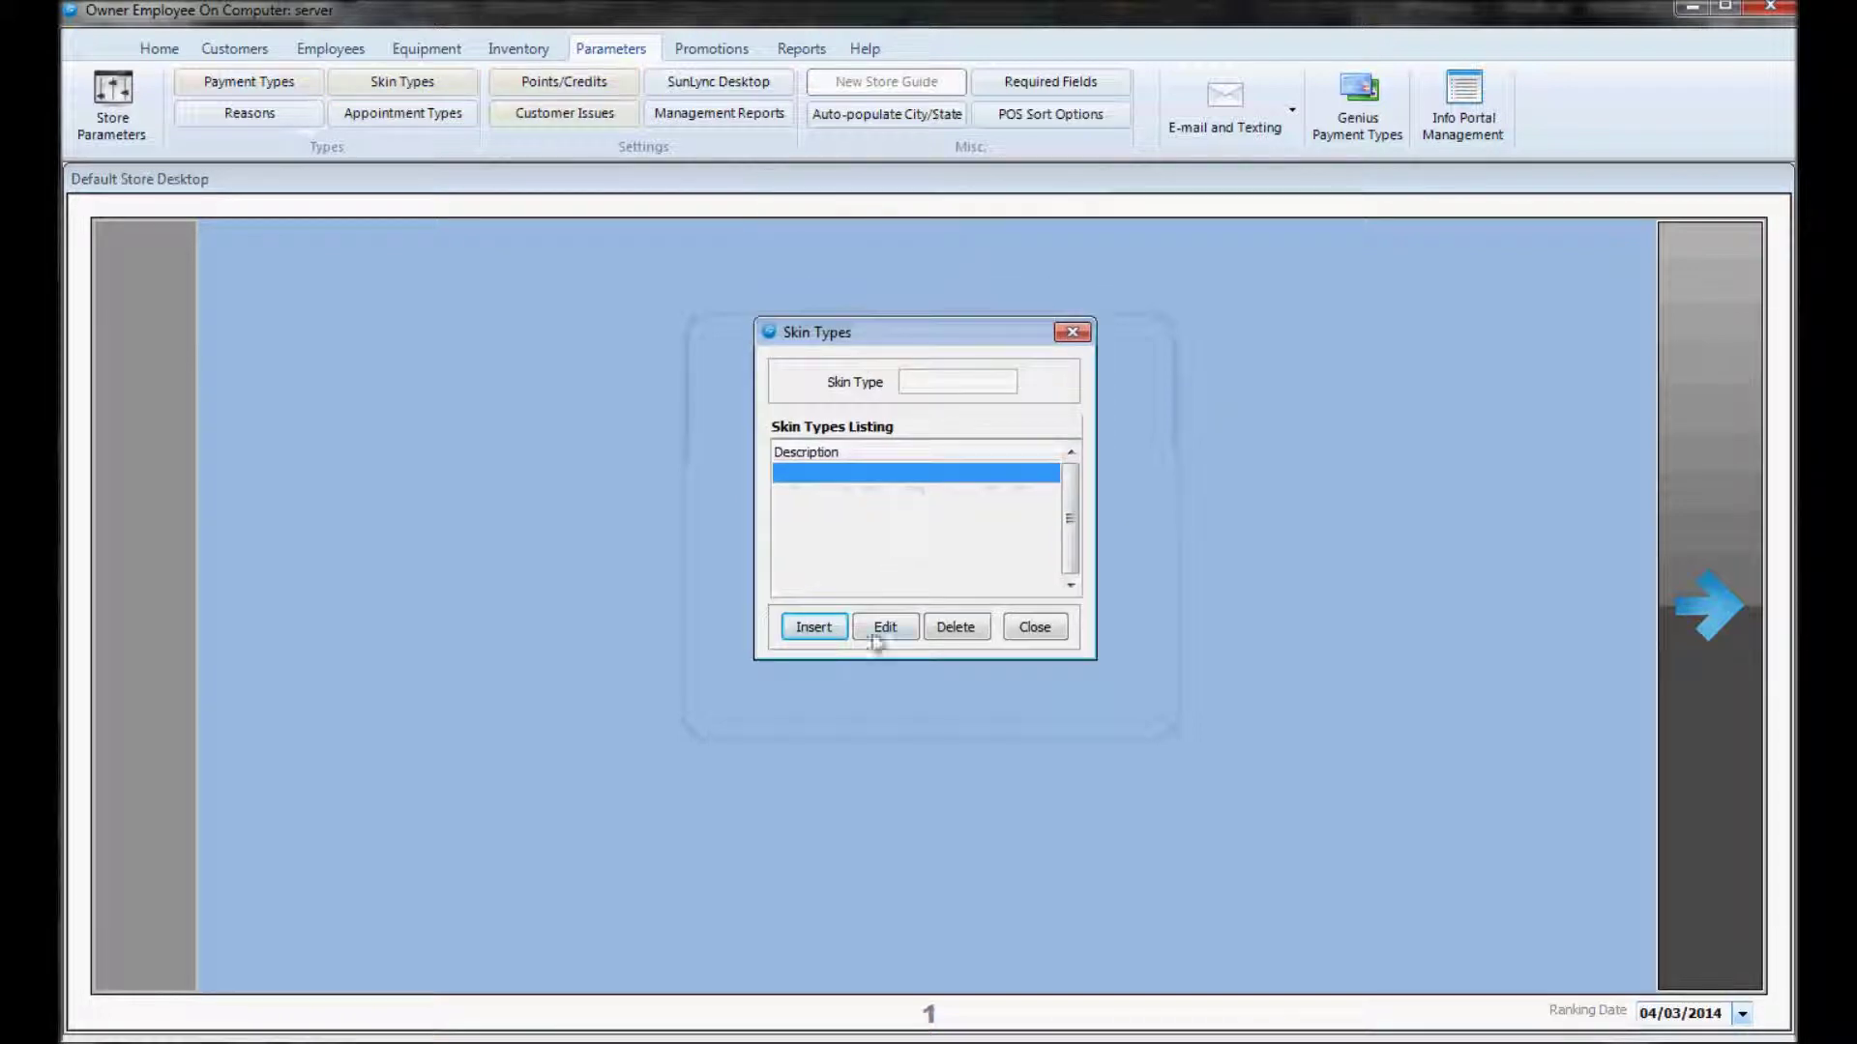
{"action": "left_click", "coordinate": [832, 633]}
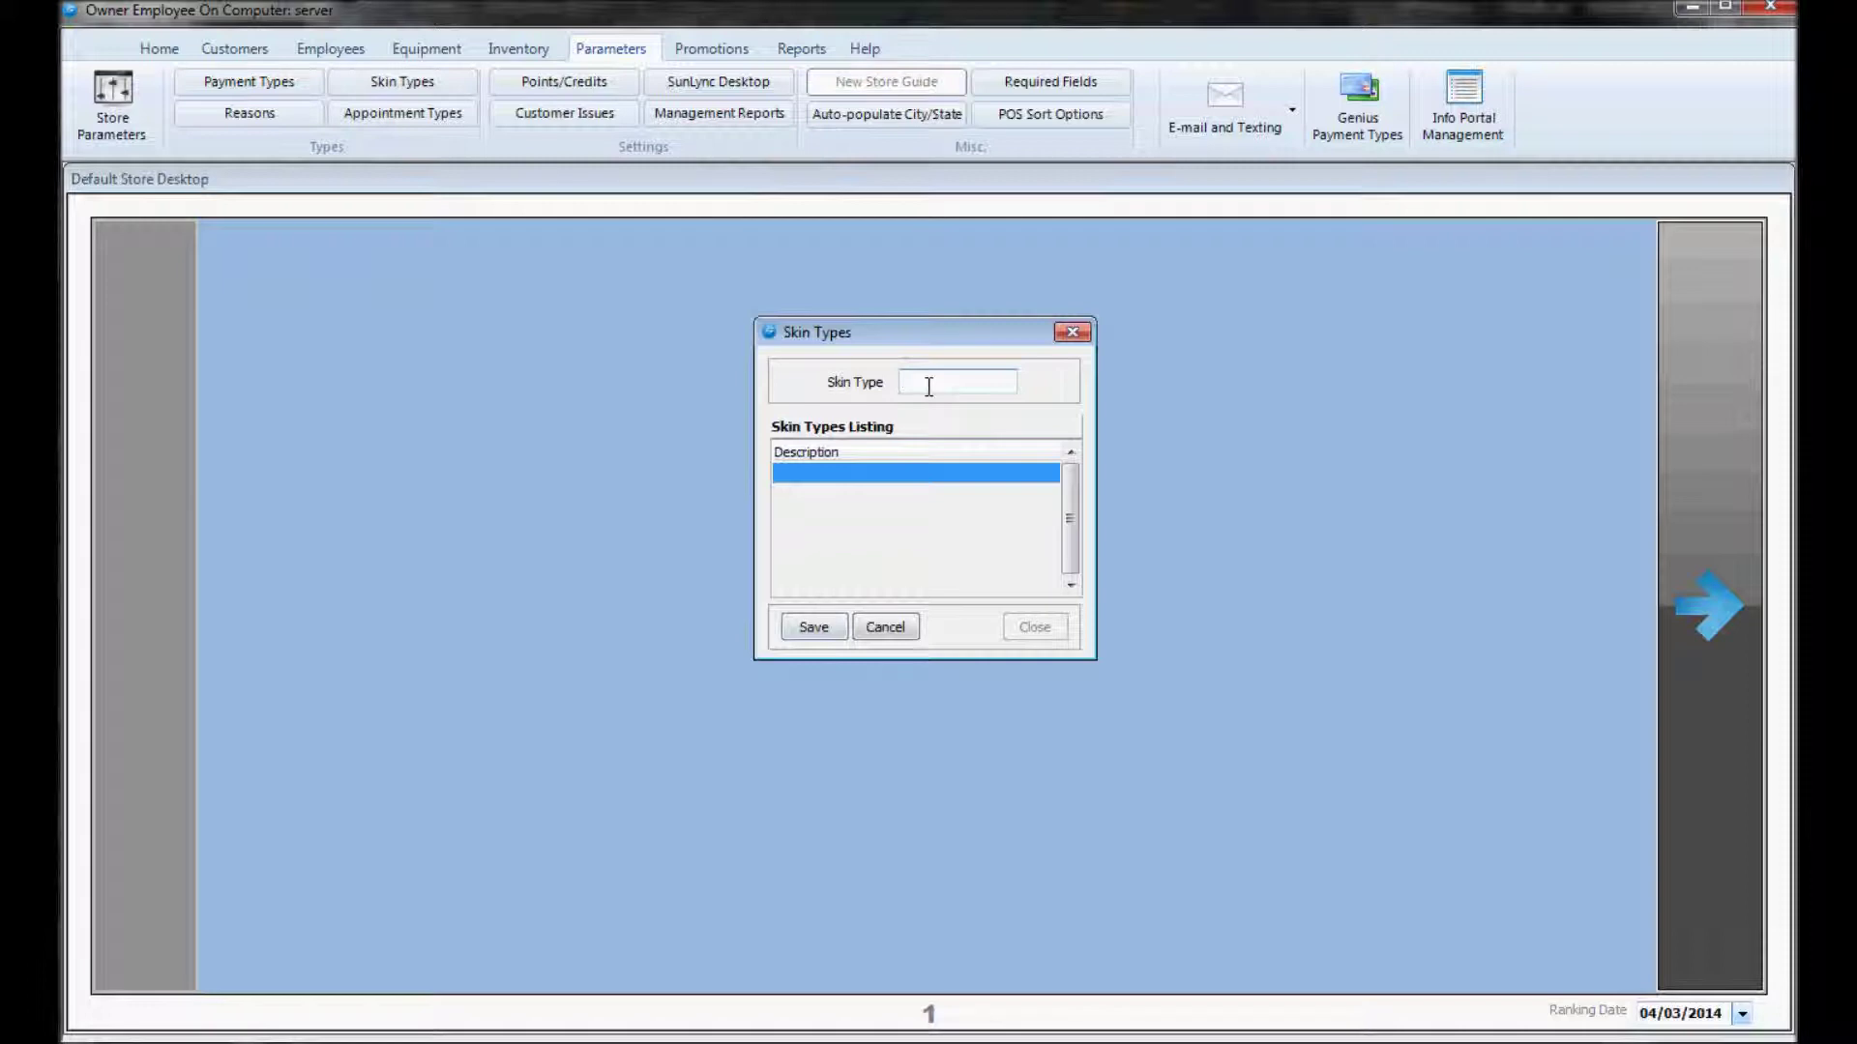
{"action": "type", "text": "Dark"}
{"action": "left_click", "coordinate": [810, 631]}
{"action": "type", "text": "Light"}
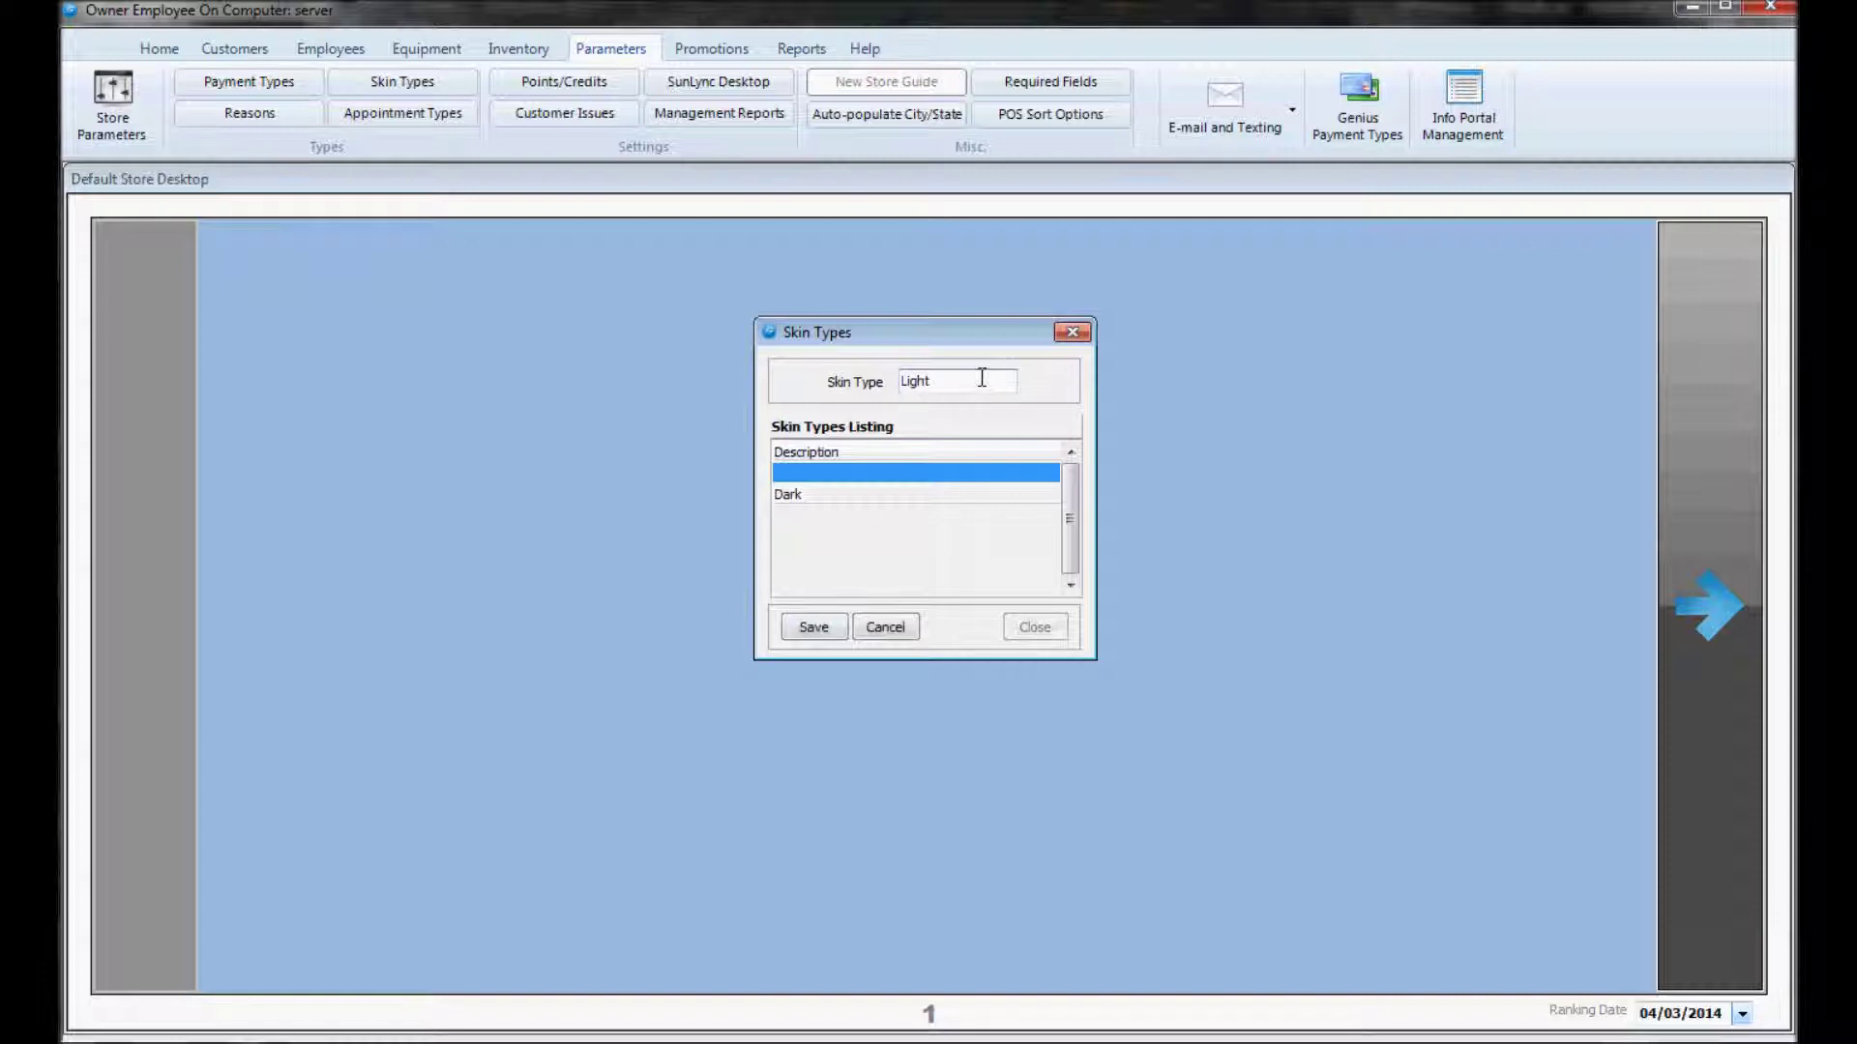
{"action": "left_click", "coordinate": [796, 635]}
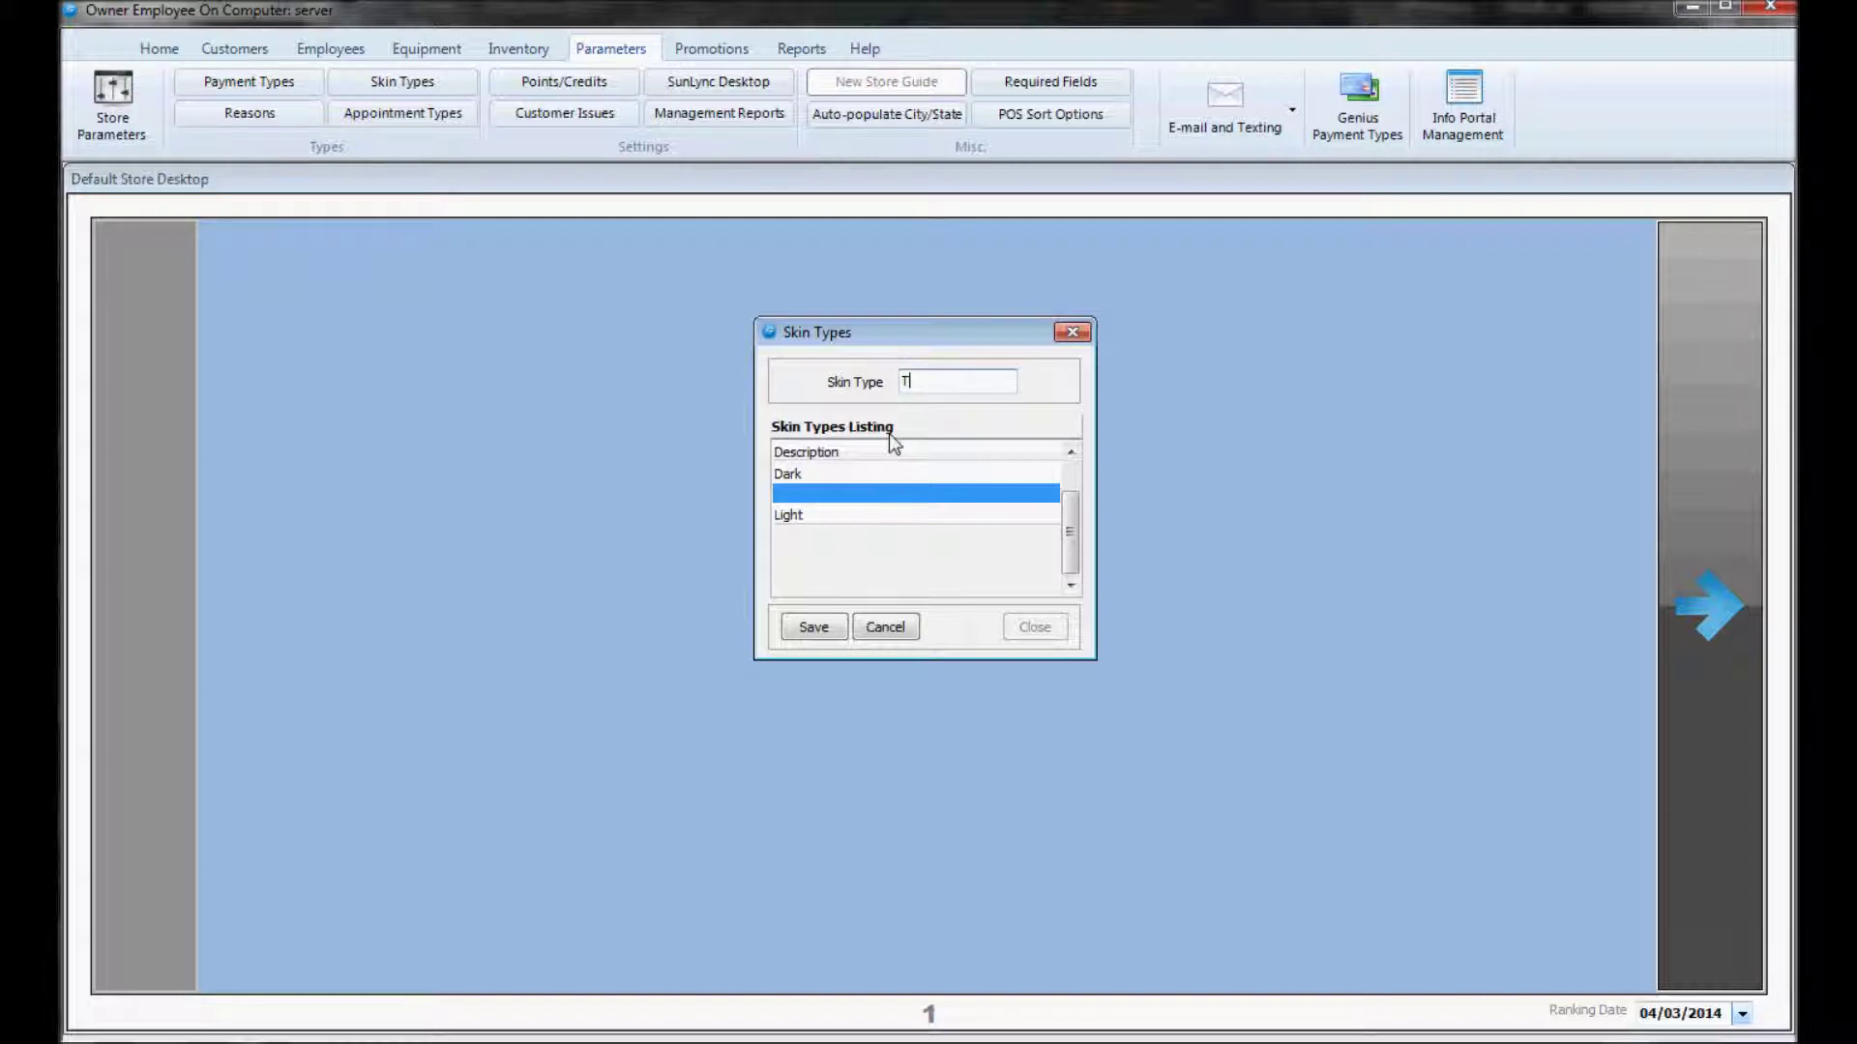
{"action": "key", "text": "Escape"}
- Add a reason named "firends and family" with type Discounts to the reason listing
{"action": "left_click", "coordinate": [236, 115]}
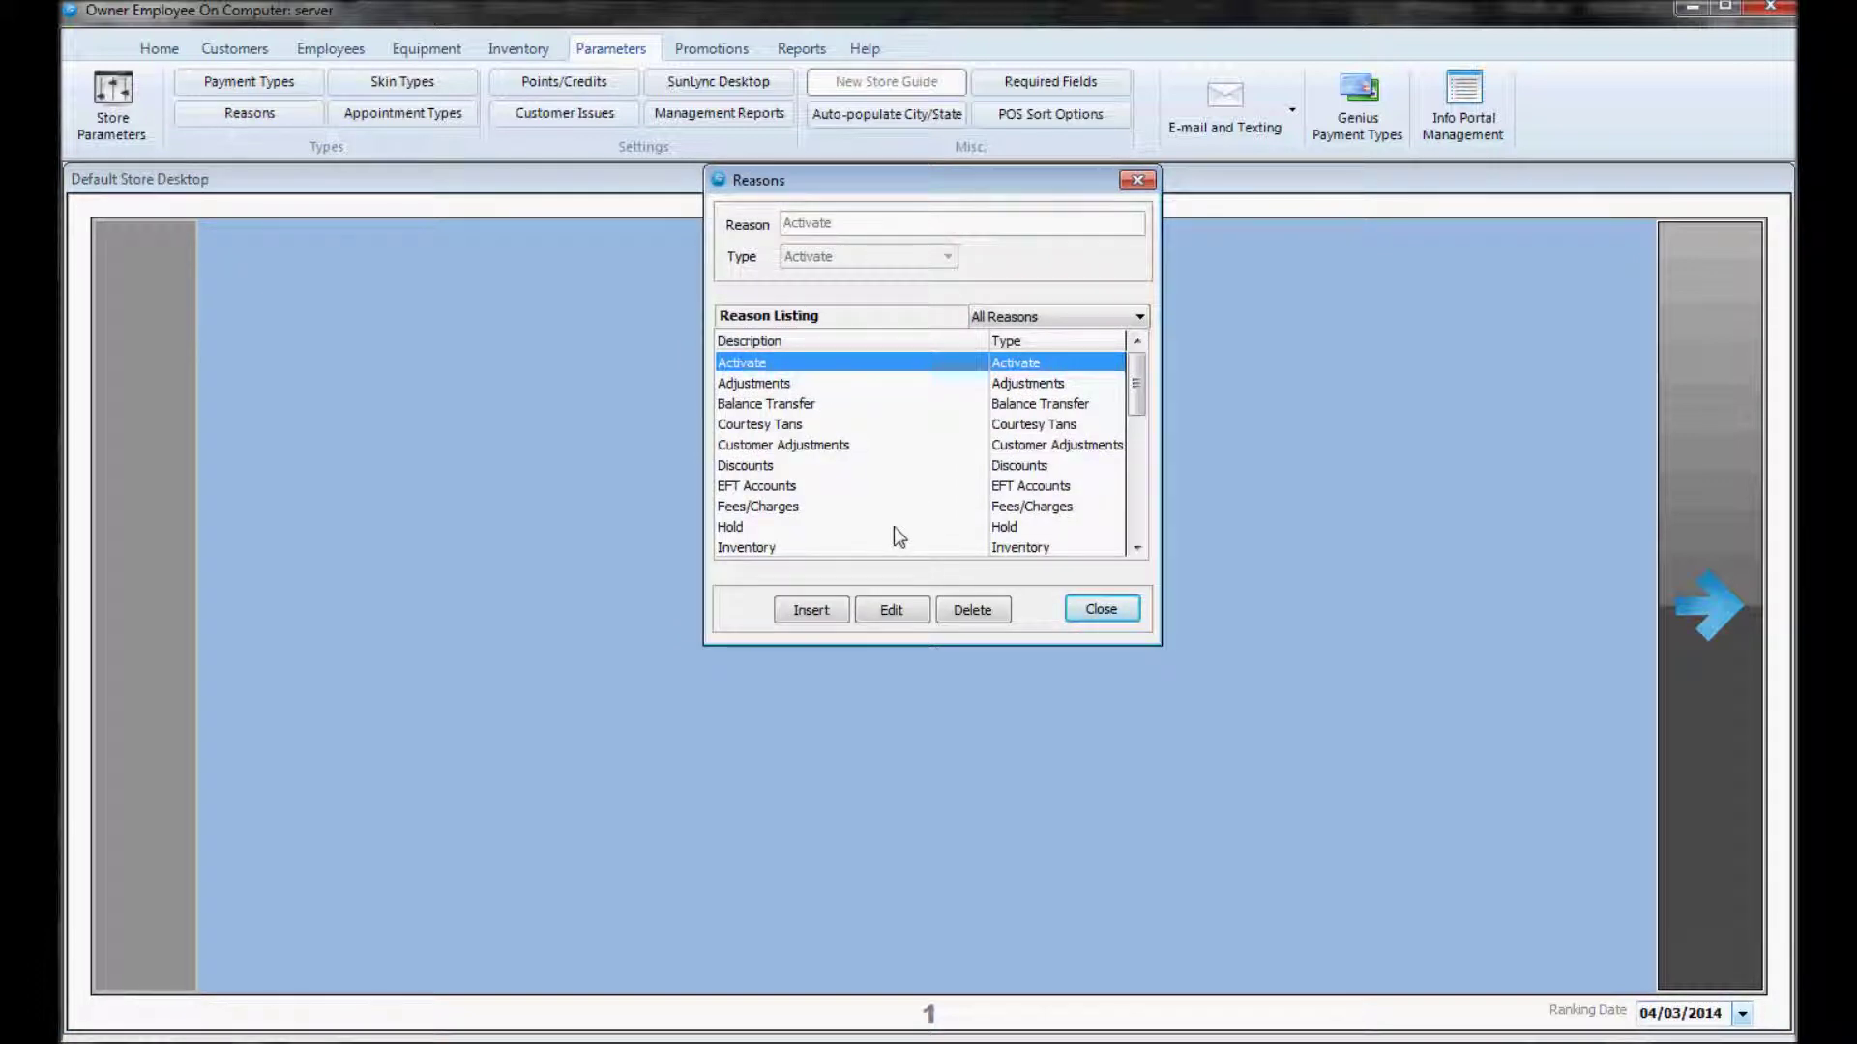
{"action": "left_click", "coordinate": [799, 426]}
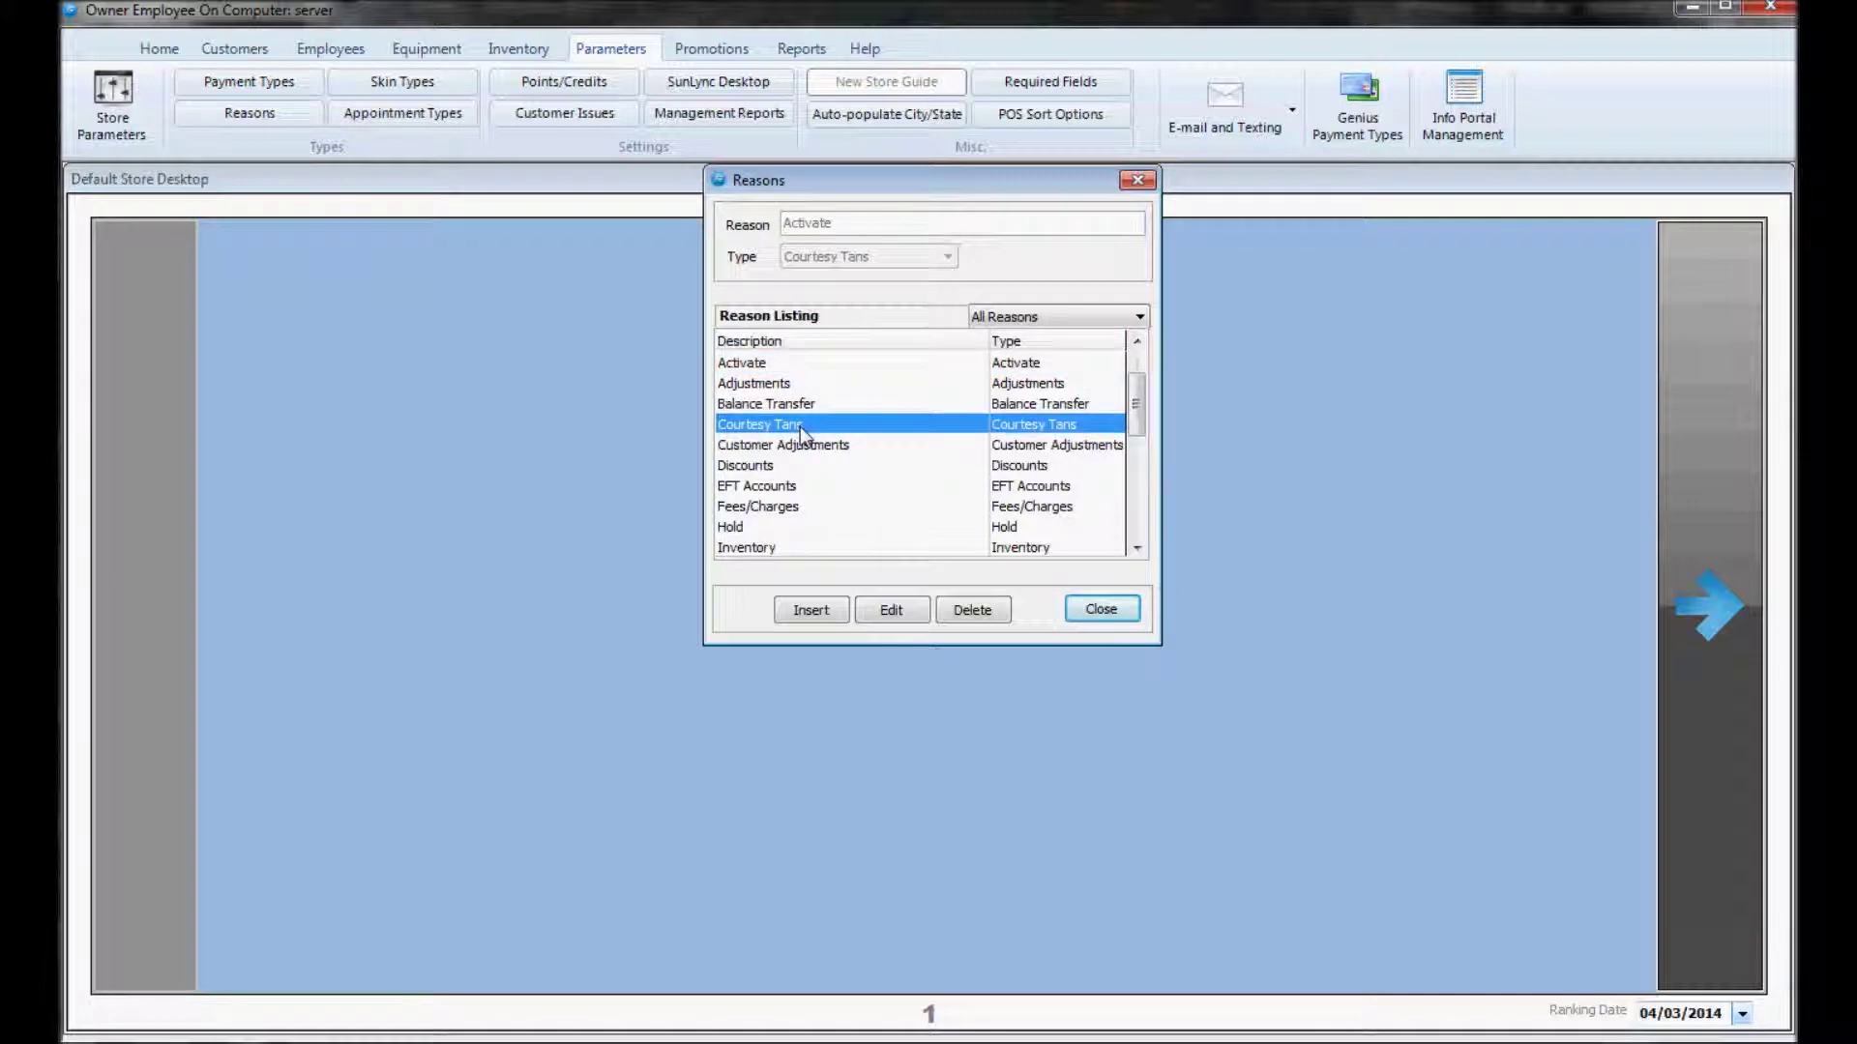
{"action": "left_click", "coordinate": [782, 466]}
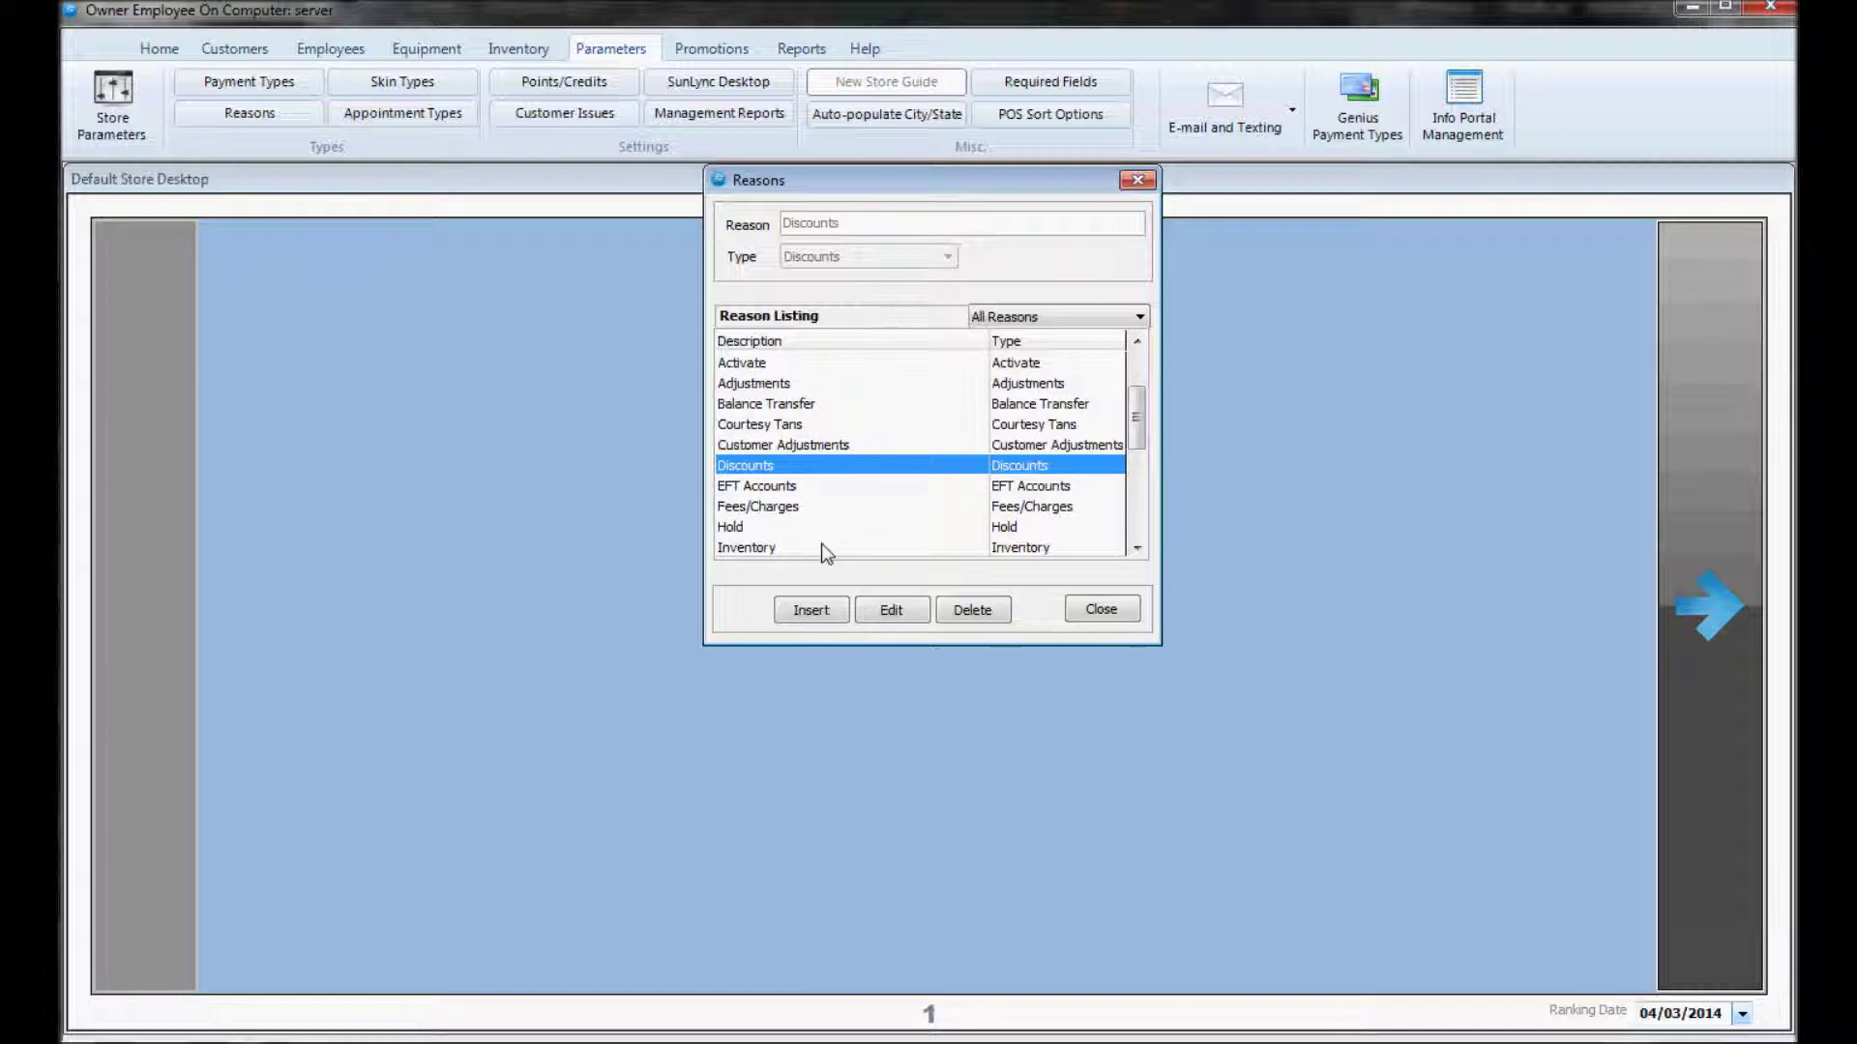
{"action": "left_click", "coordinate": [809, 612]}
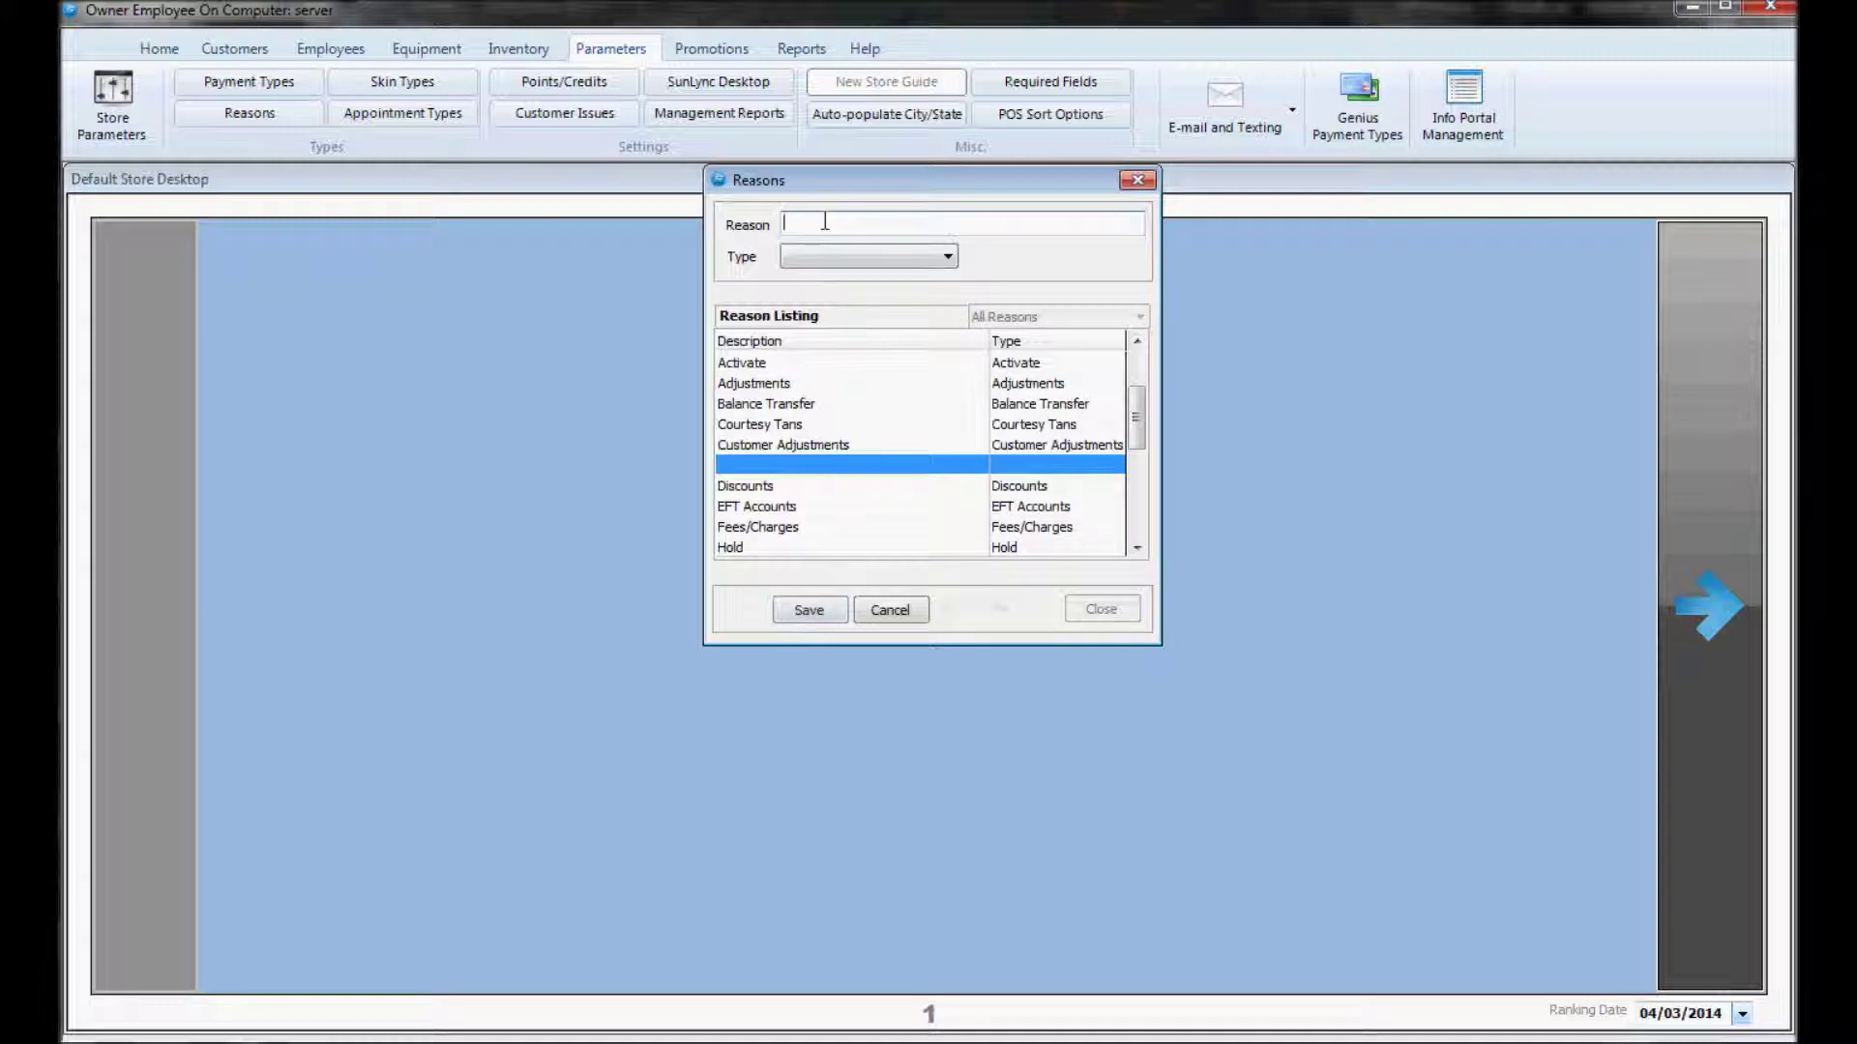
{"action": "type", "text": "Frie"}
{"action": "type", "text": "nds"}
{"action": "type", "text": " and family"}
{"action": "left_click", "coordinate": [852, 254]}
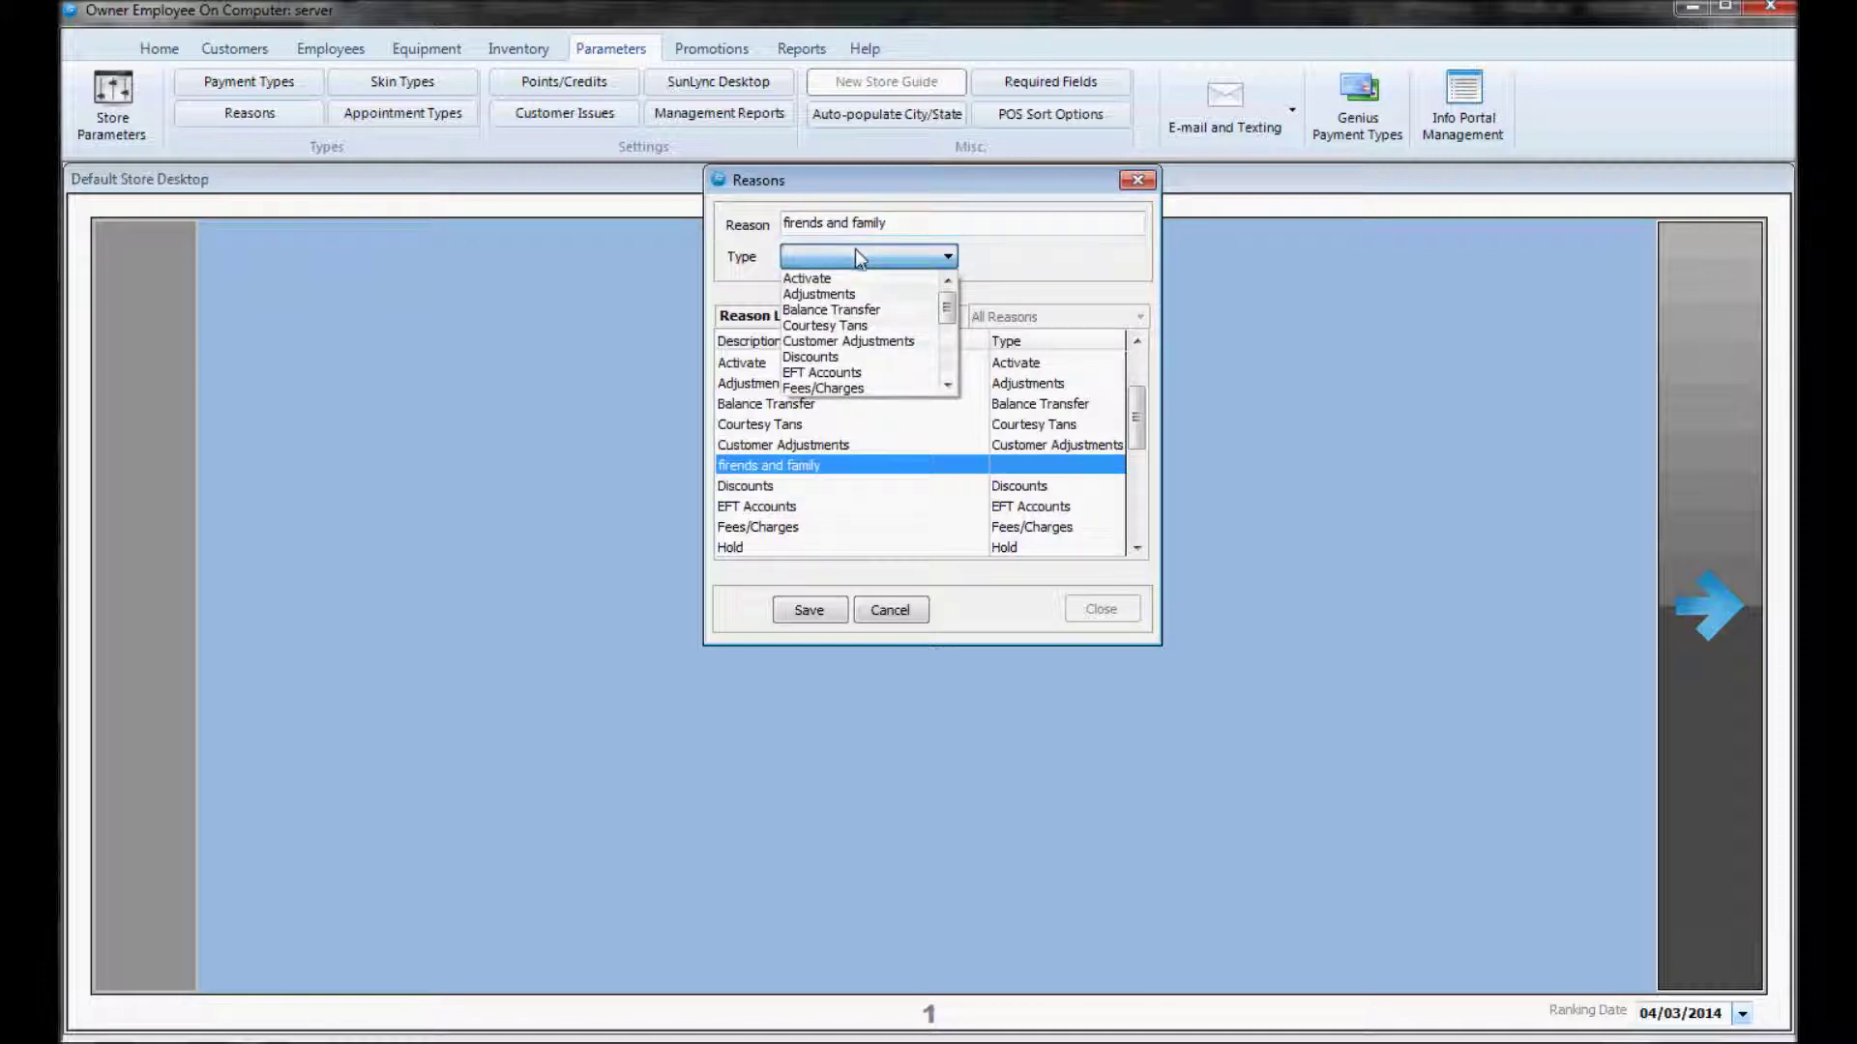
{"action": "left_click", "coordinate": [820, 356]}
{"action": "left_click", "coordinate": [809, 610]}
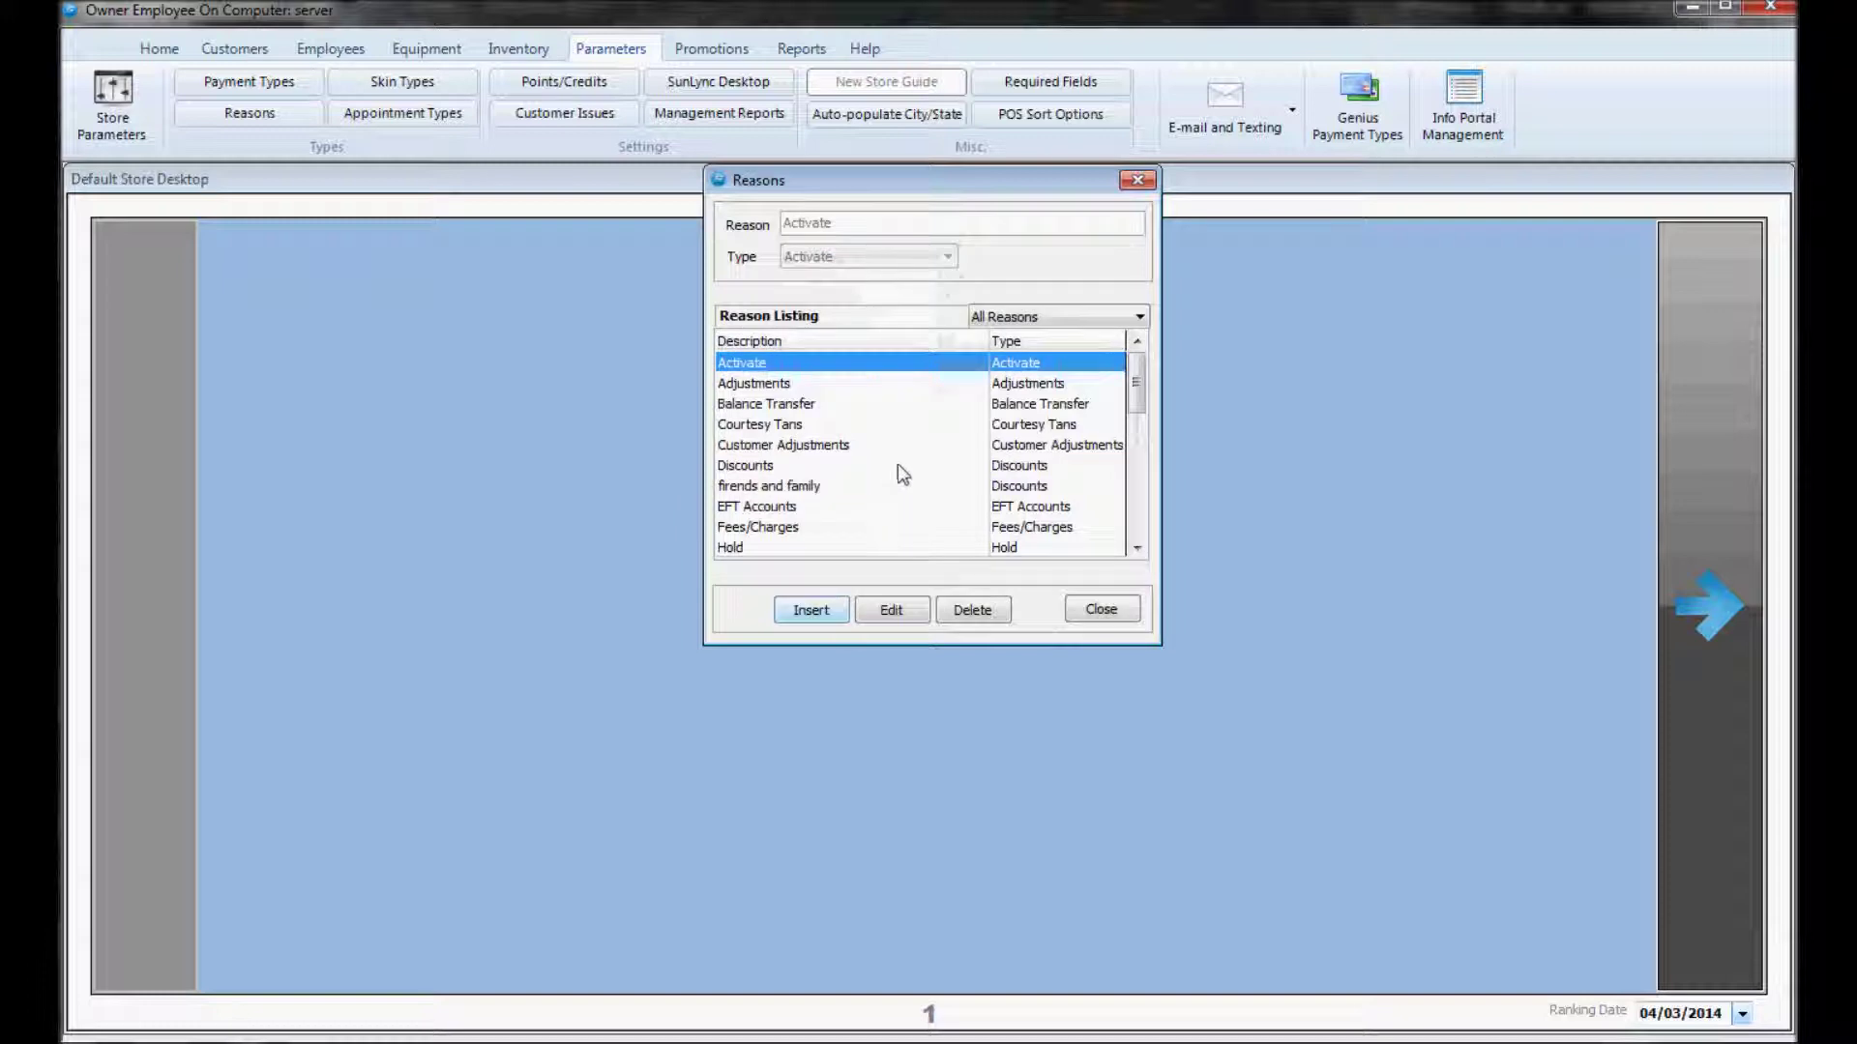
- Compare the new "firends and family" reason with the Discounts entry, and close the reason listing
{"action": "left_click", "coordinate": [799, 471]}
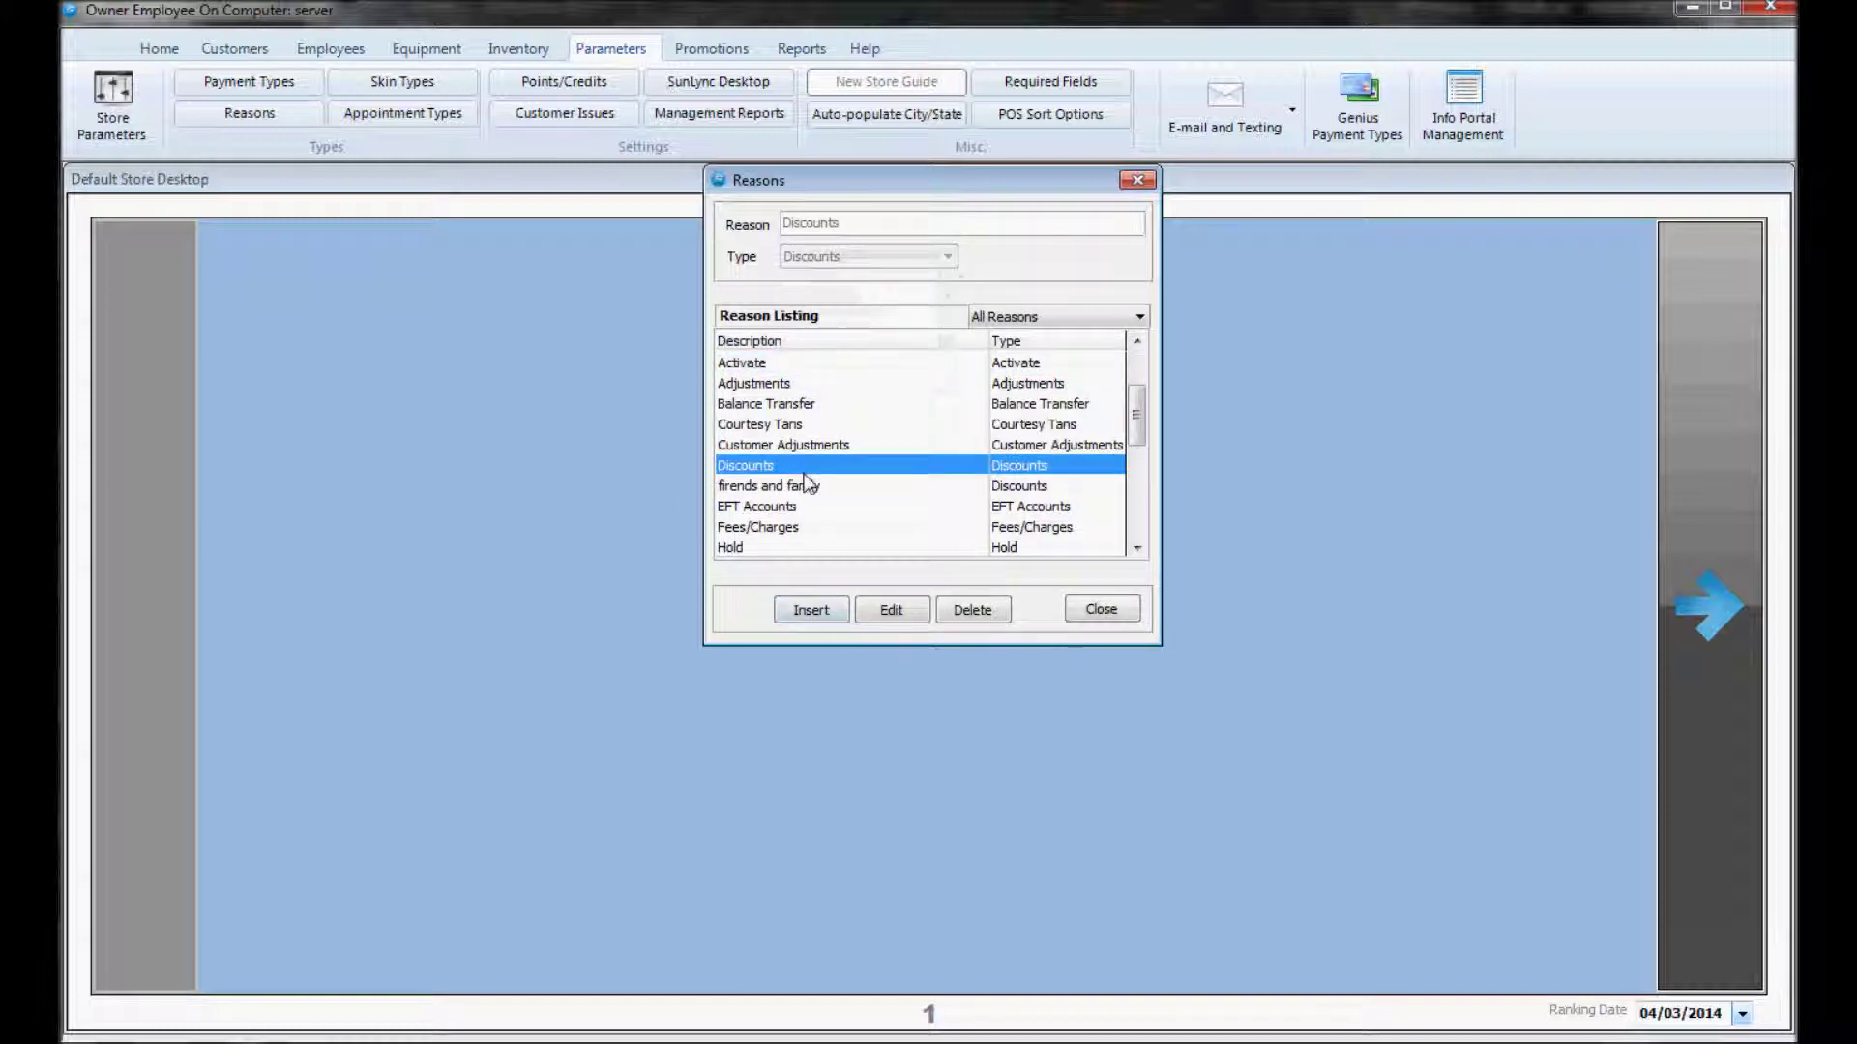
{"action": "left_click", "coordinate": [791, 486]}
{"action": "left_click", "coordinate": [773, 467]}
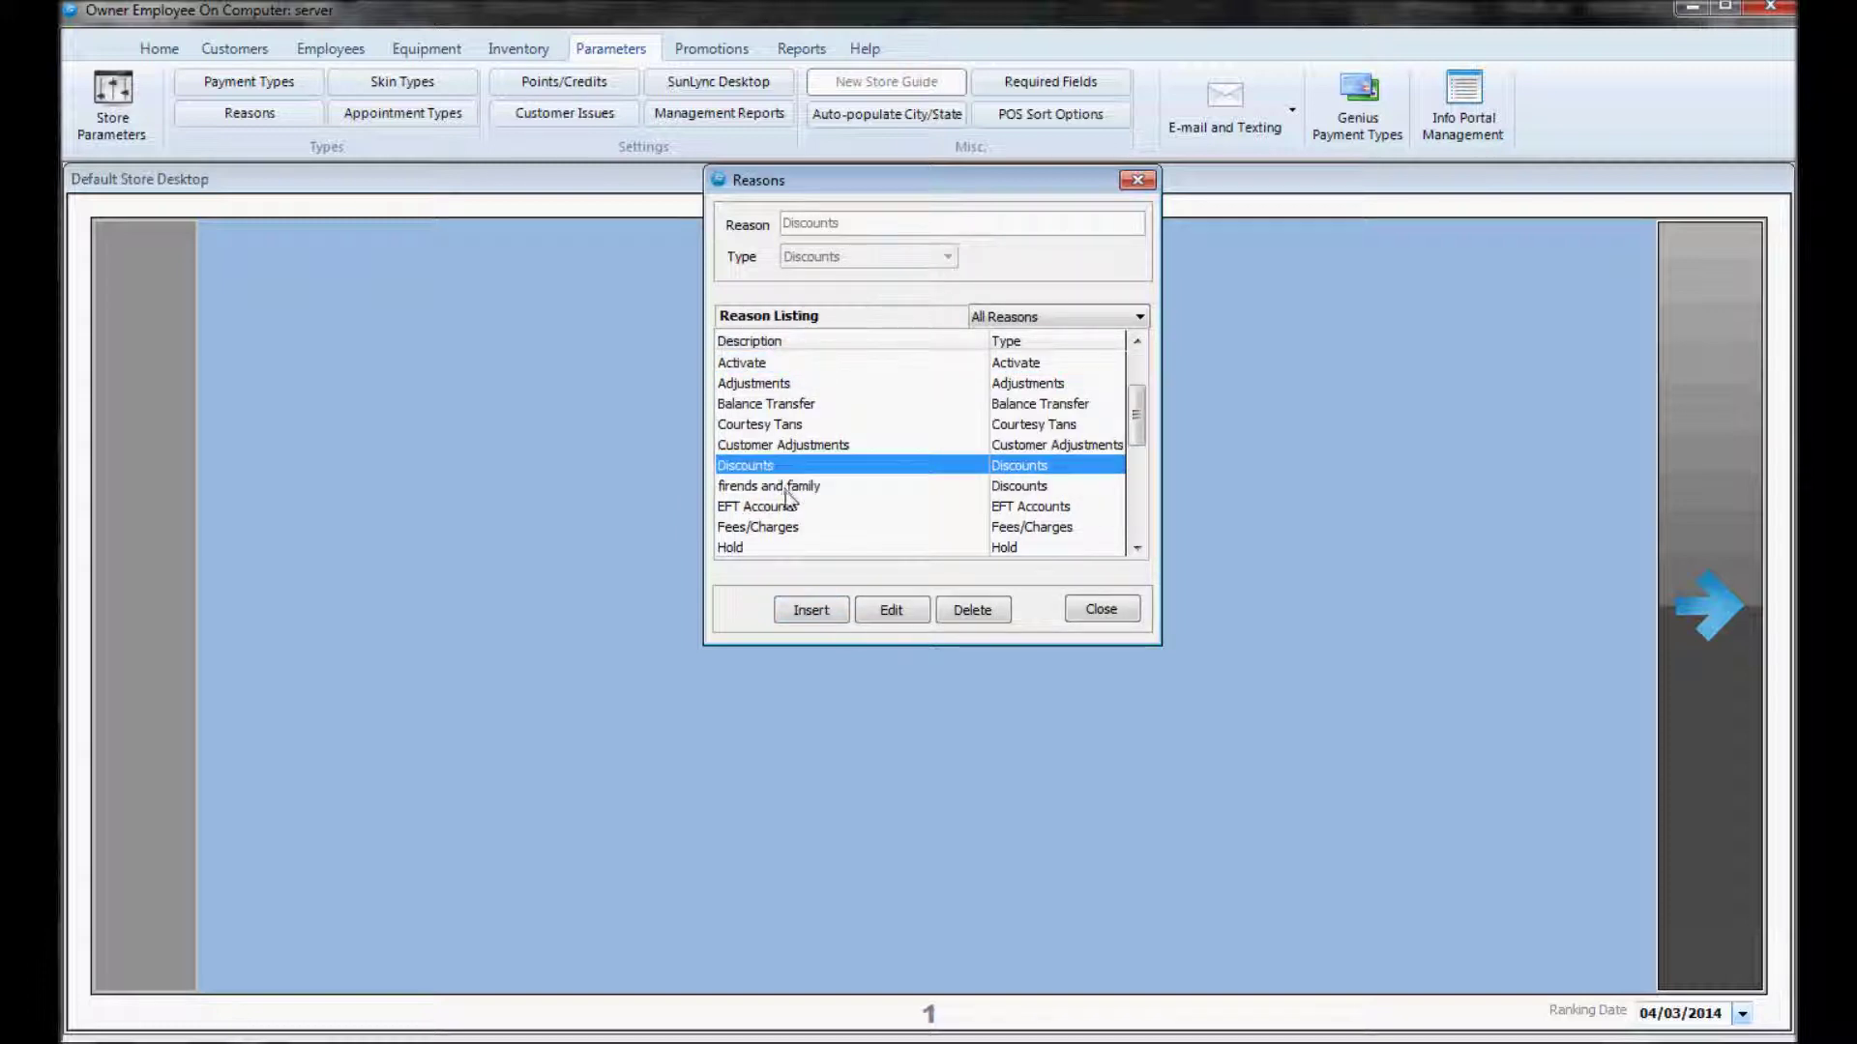
{"action": "left_click", "coordinate": [787, 485]}
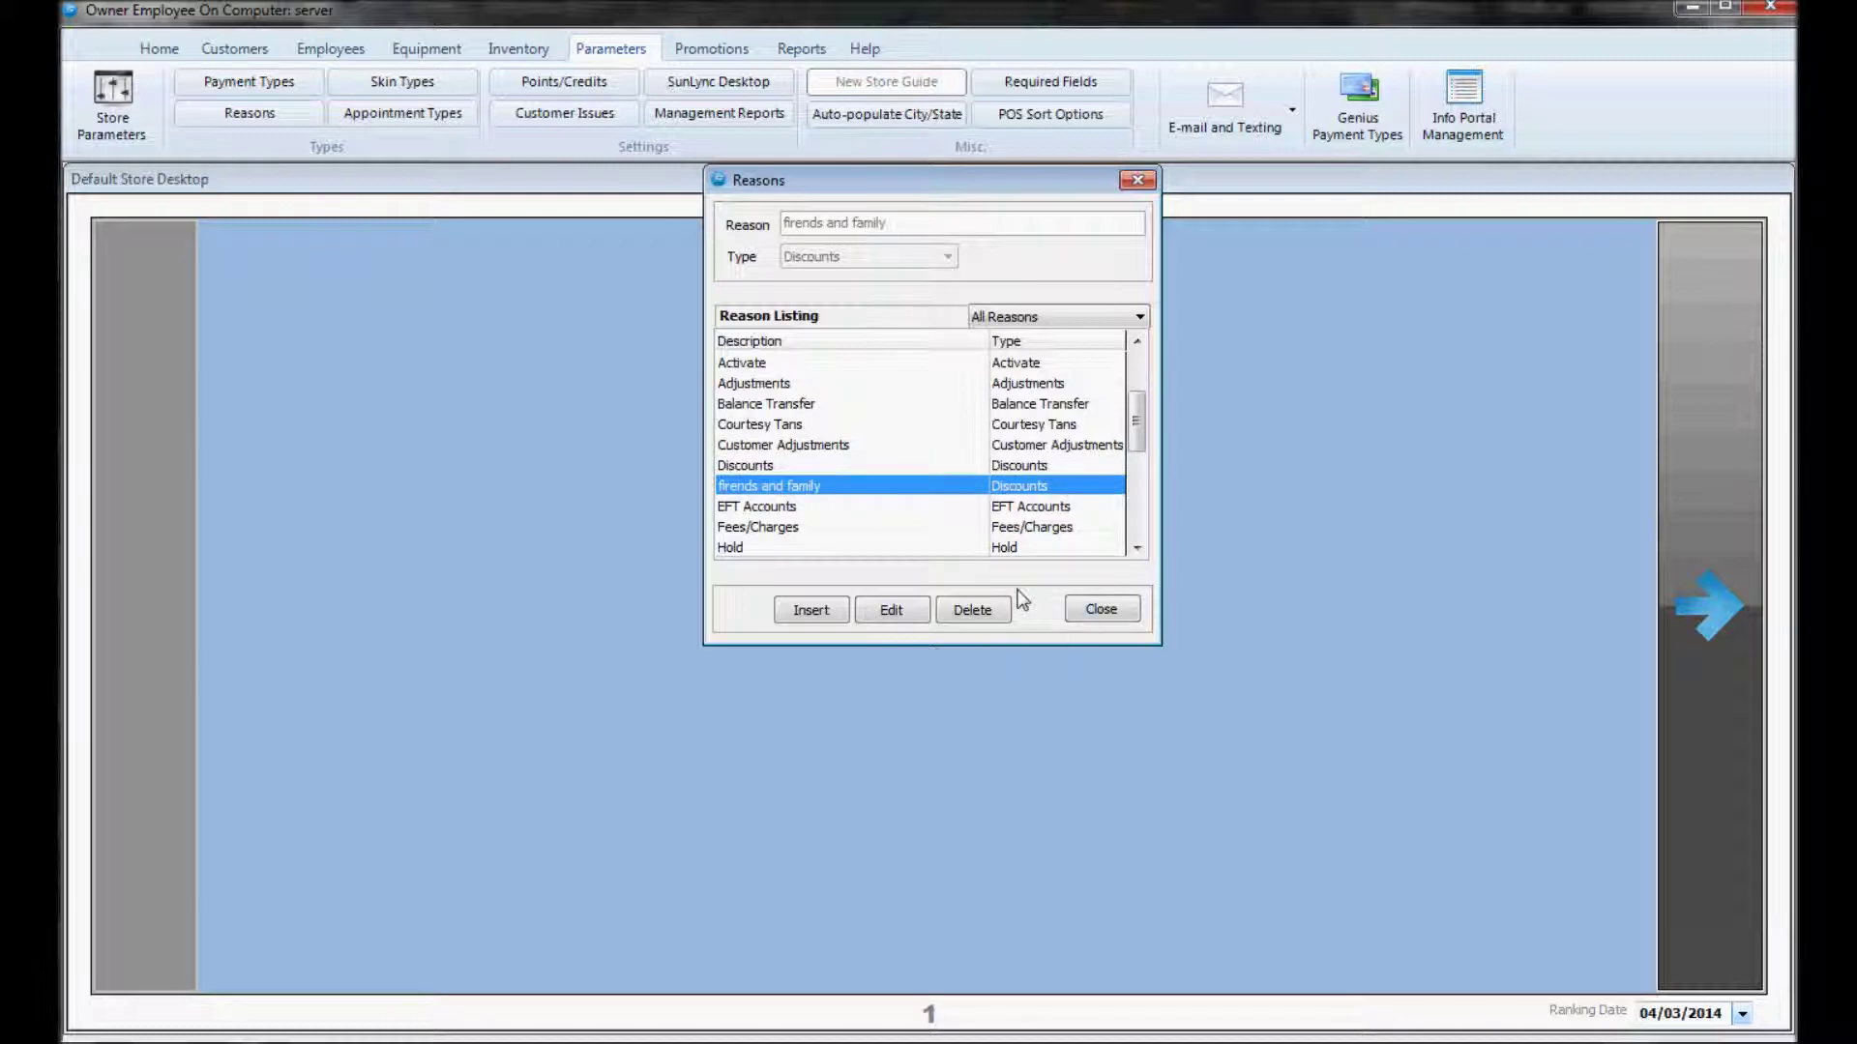
{"action": "left_click", "coordinate": [1127, 612]}
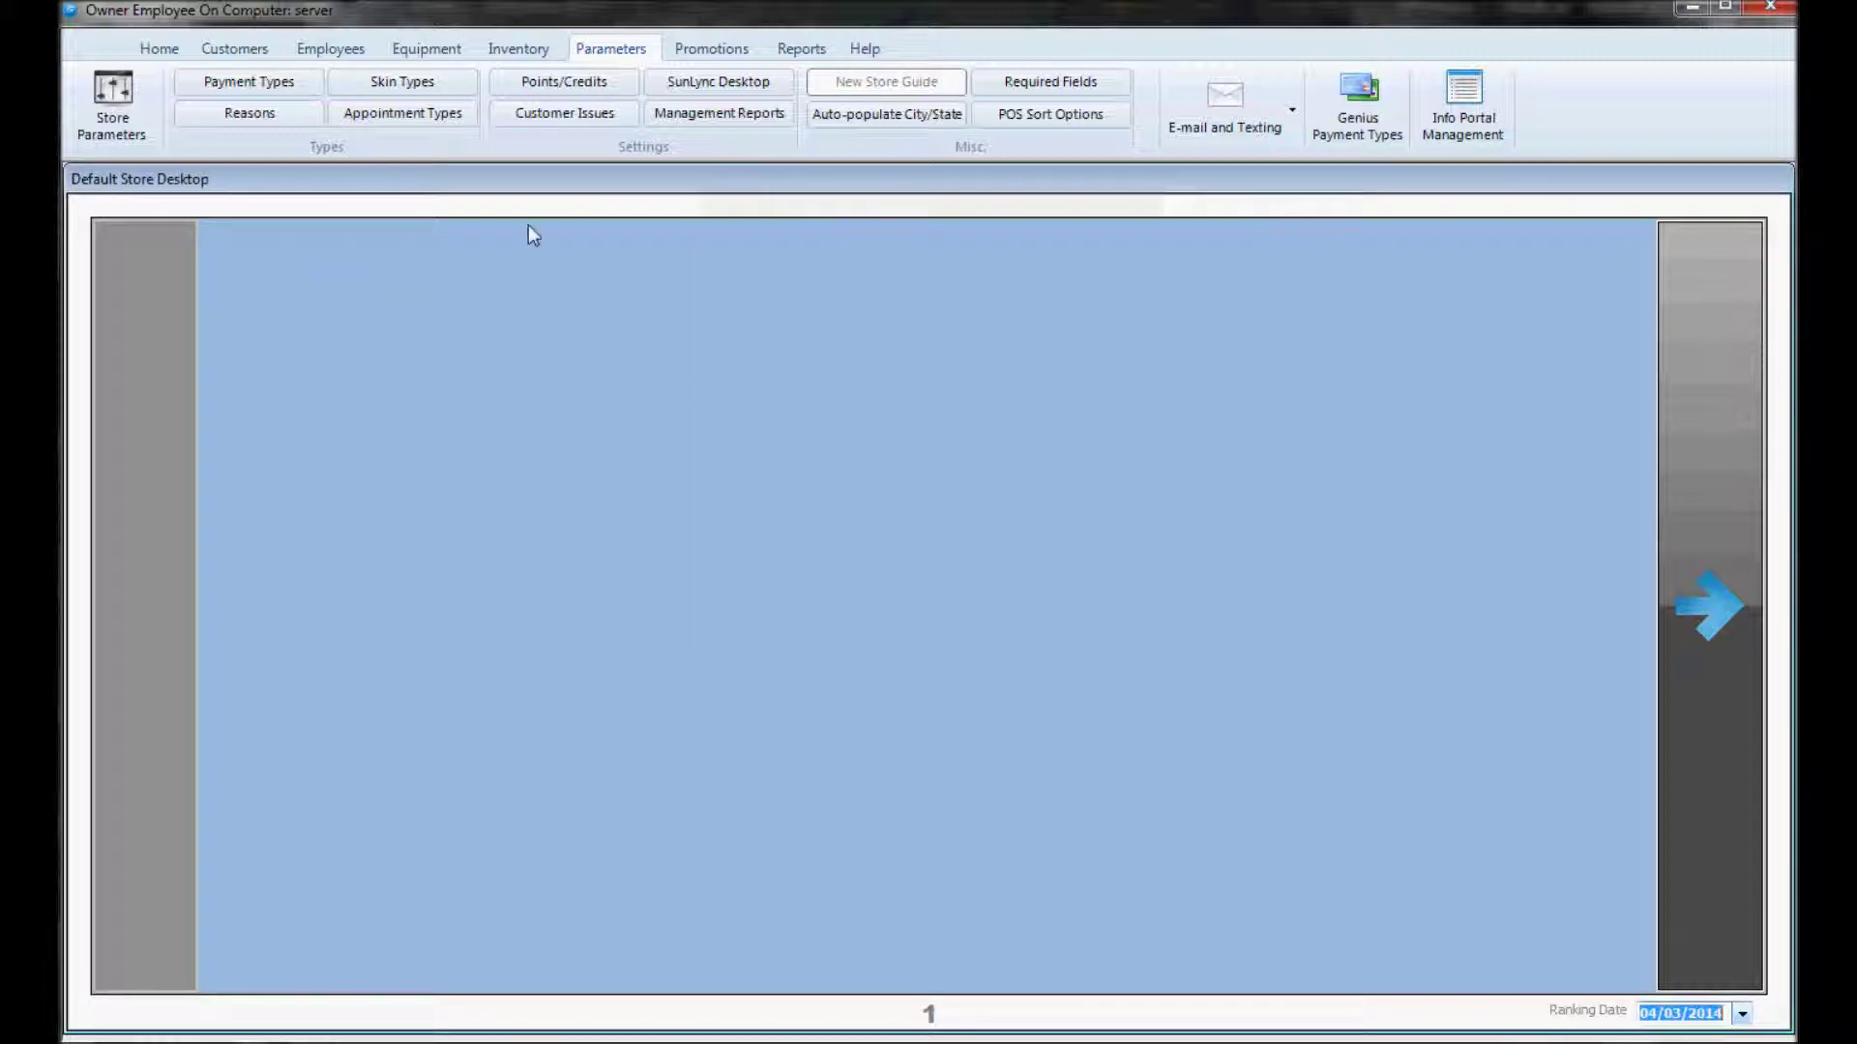
- Add an appointment type named "Spary Tanns" and save it
{"action": "left_click", "coordinate": [437, 112]}
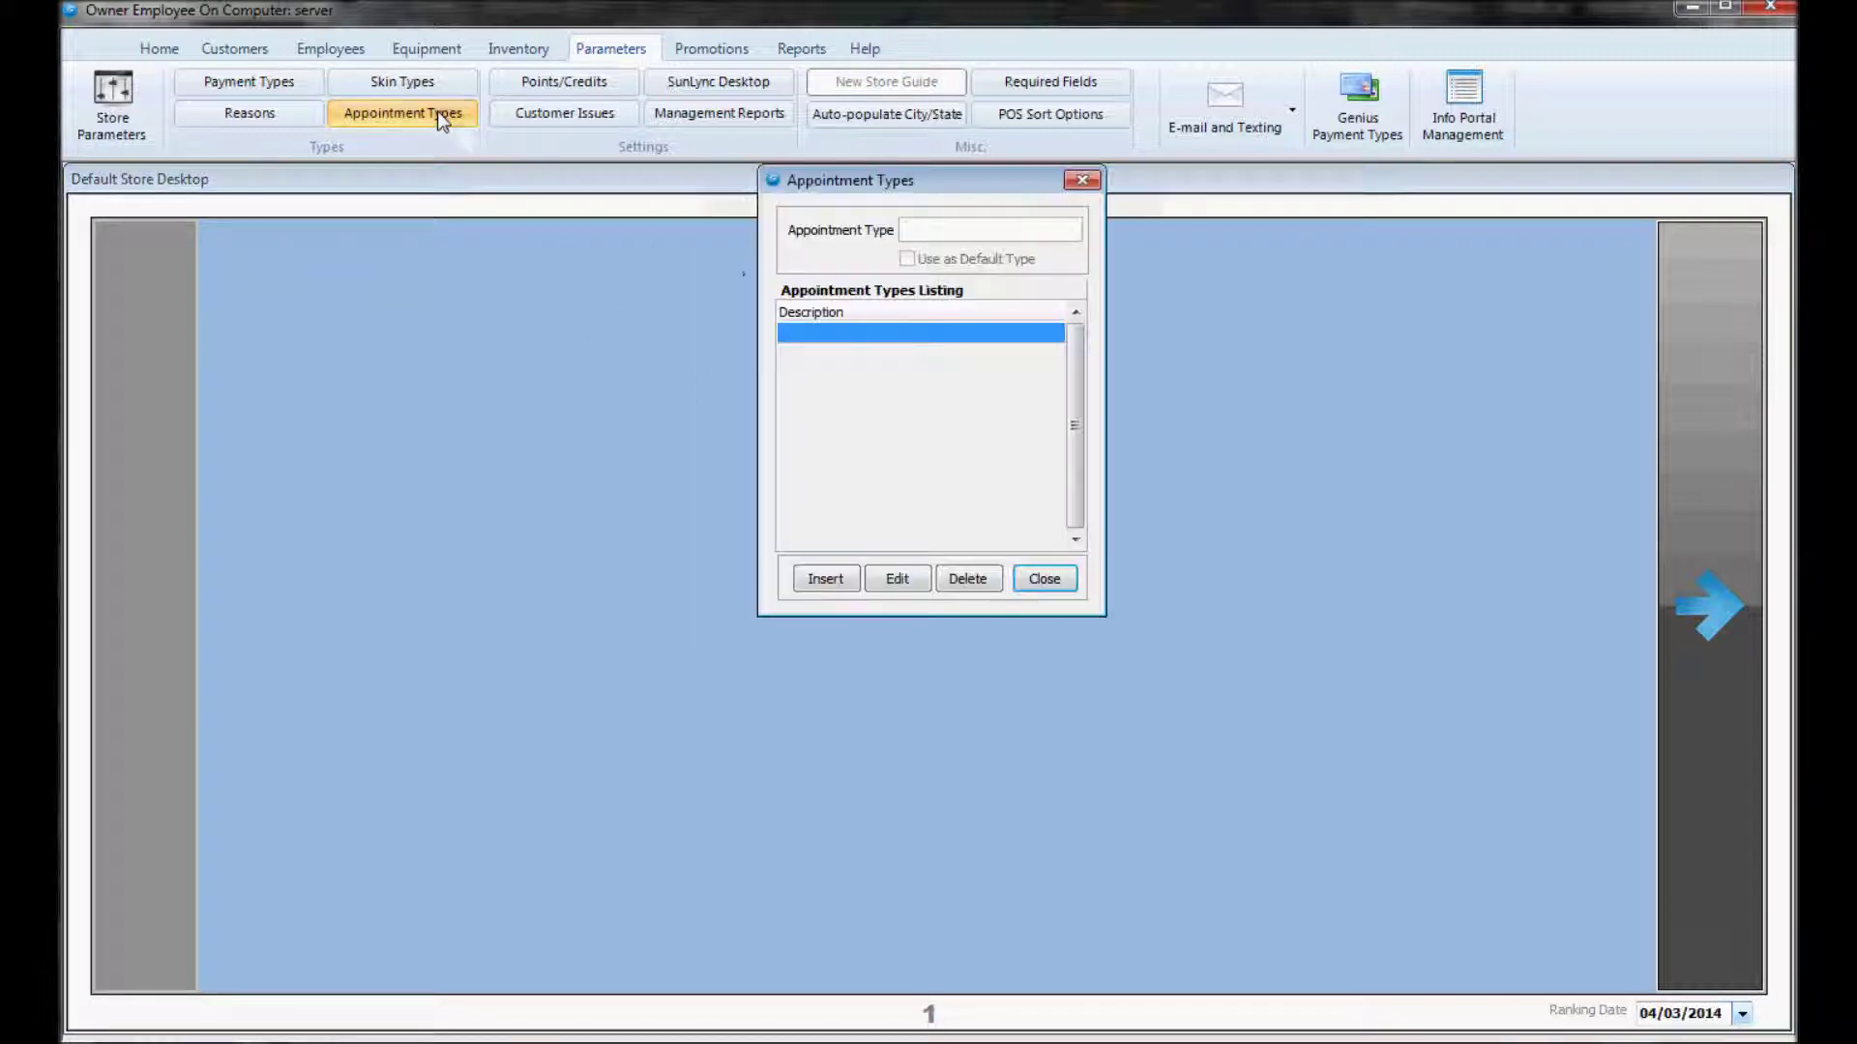
{"action": "left_click", "coordinate": [809, 582]}
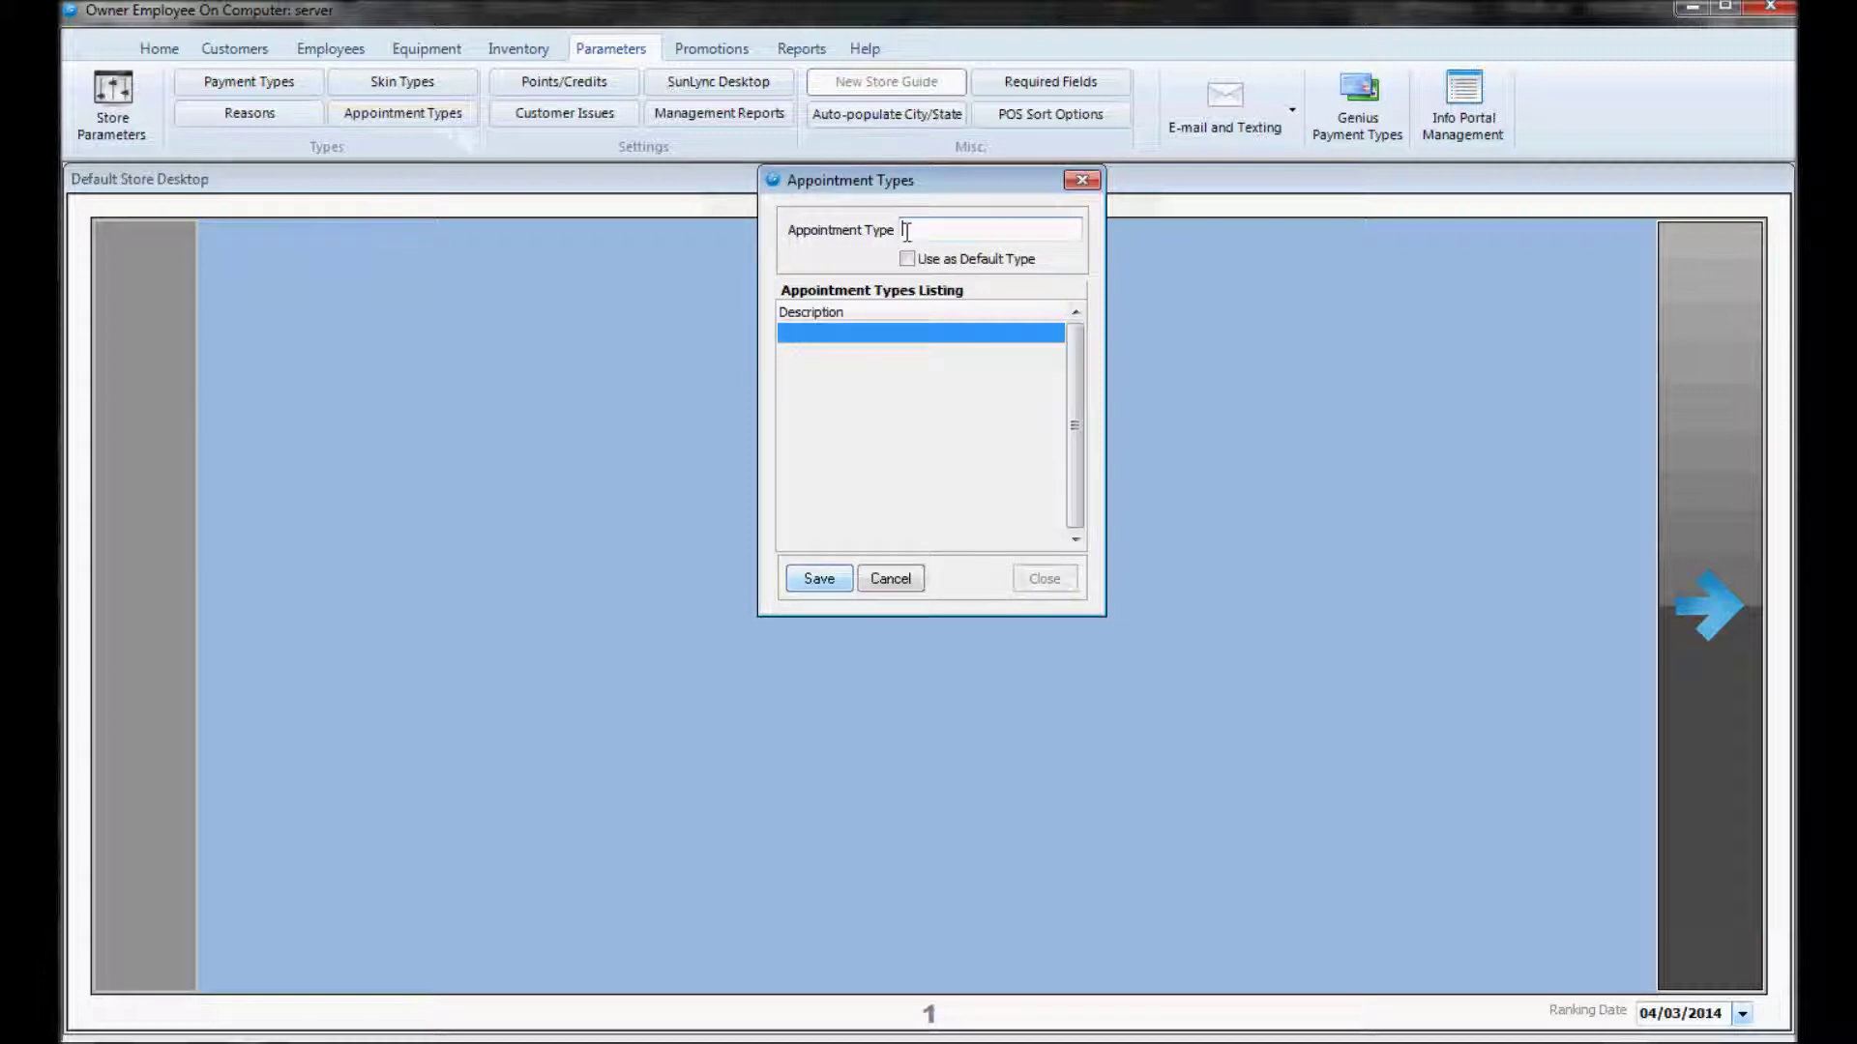
{"action": "type", "text": "Spary"}
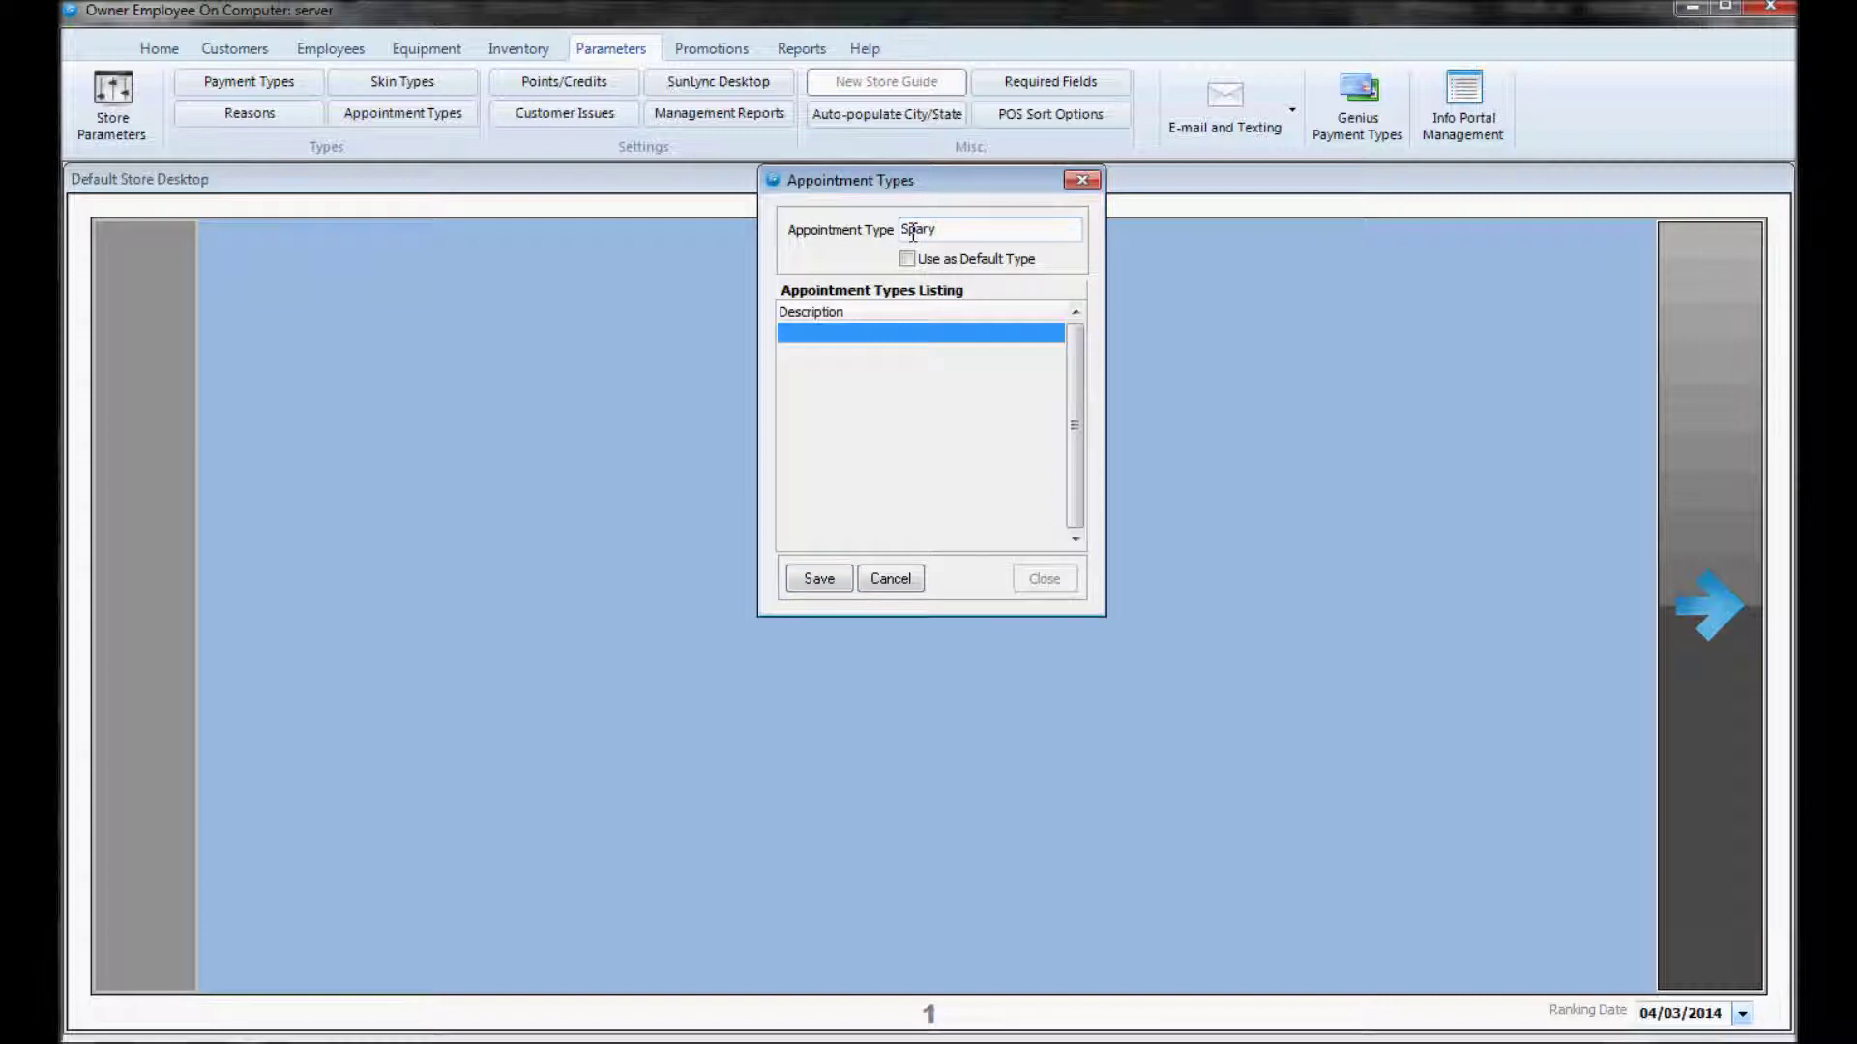
{"action": "type", "text": "Tanns"}
{"action": "left_click", "coordinate": [822, 588]}
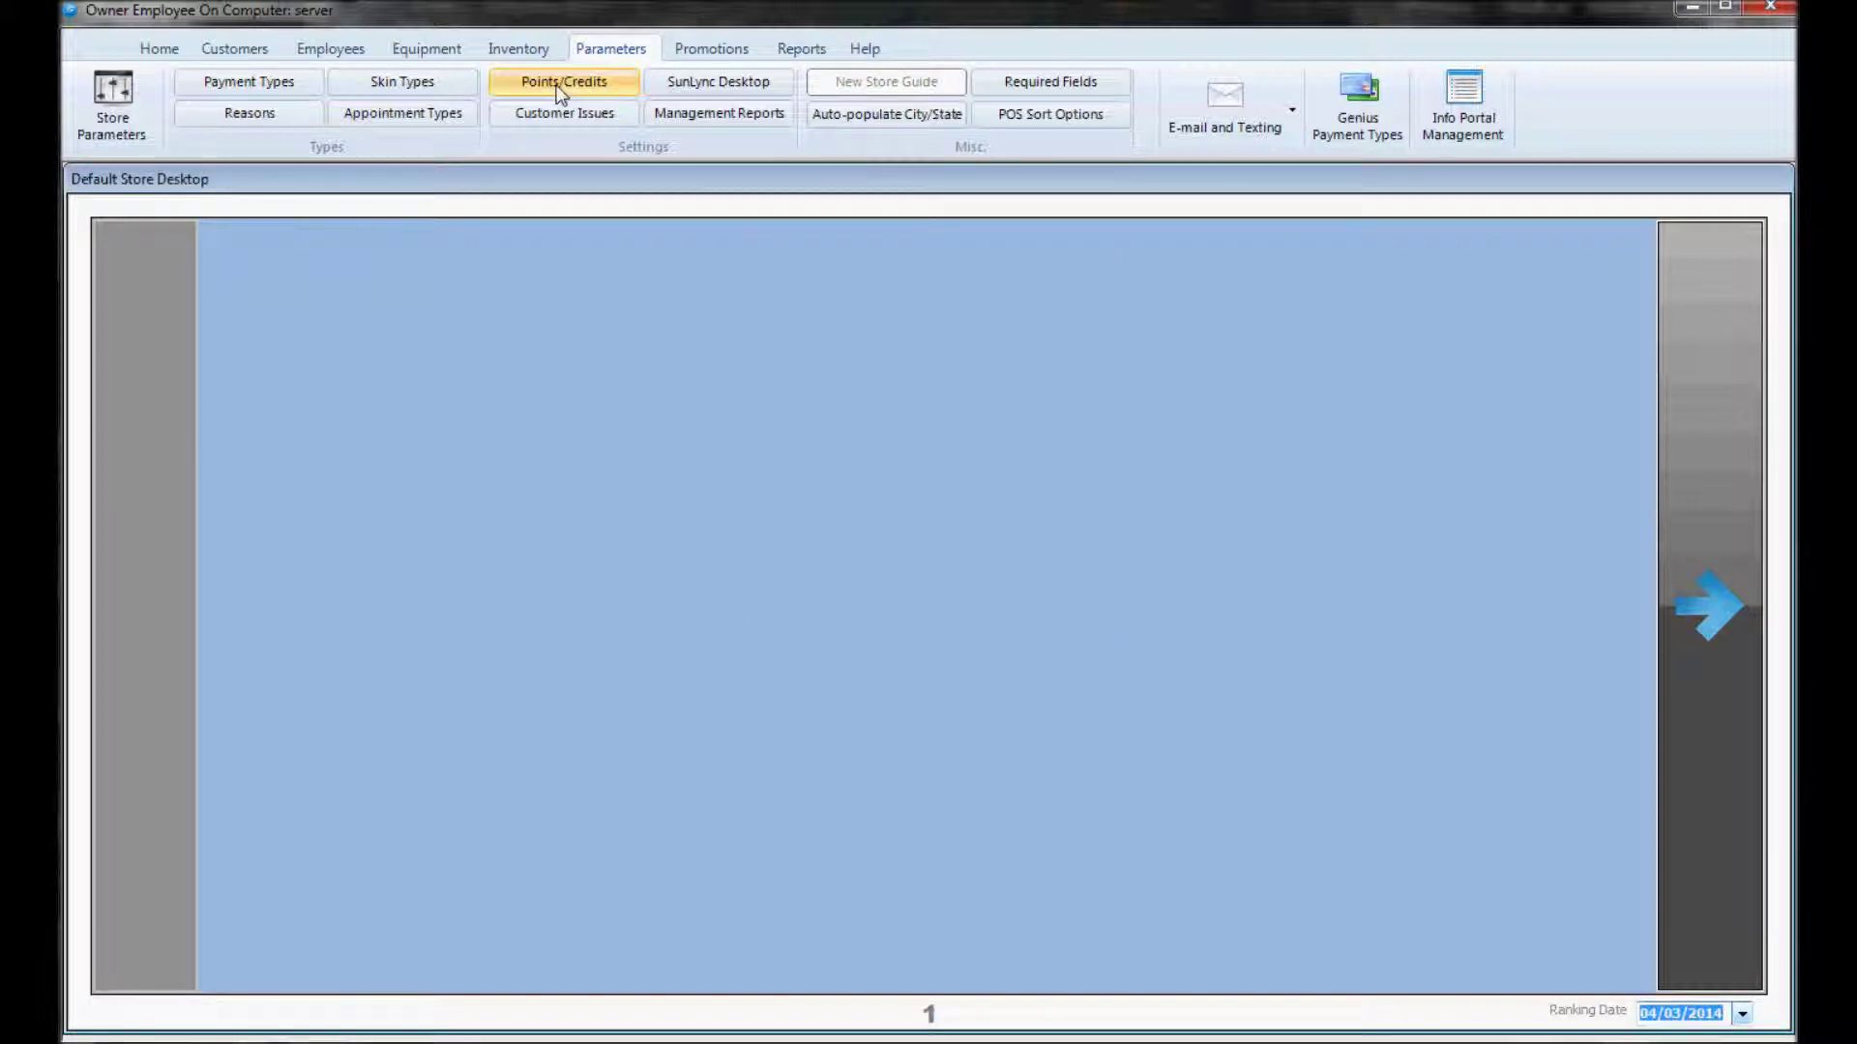
- Name the points system Points, accept Both Cash and Points at point of sale, and make one dollar equal to 1 point
{"action": "left_click", "coordinate": [561, 85]}
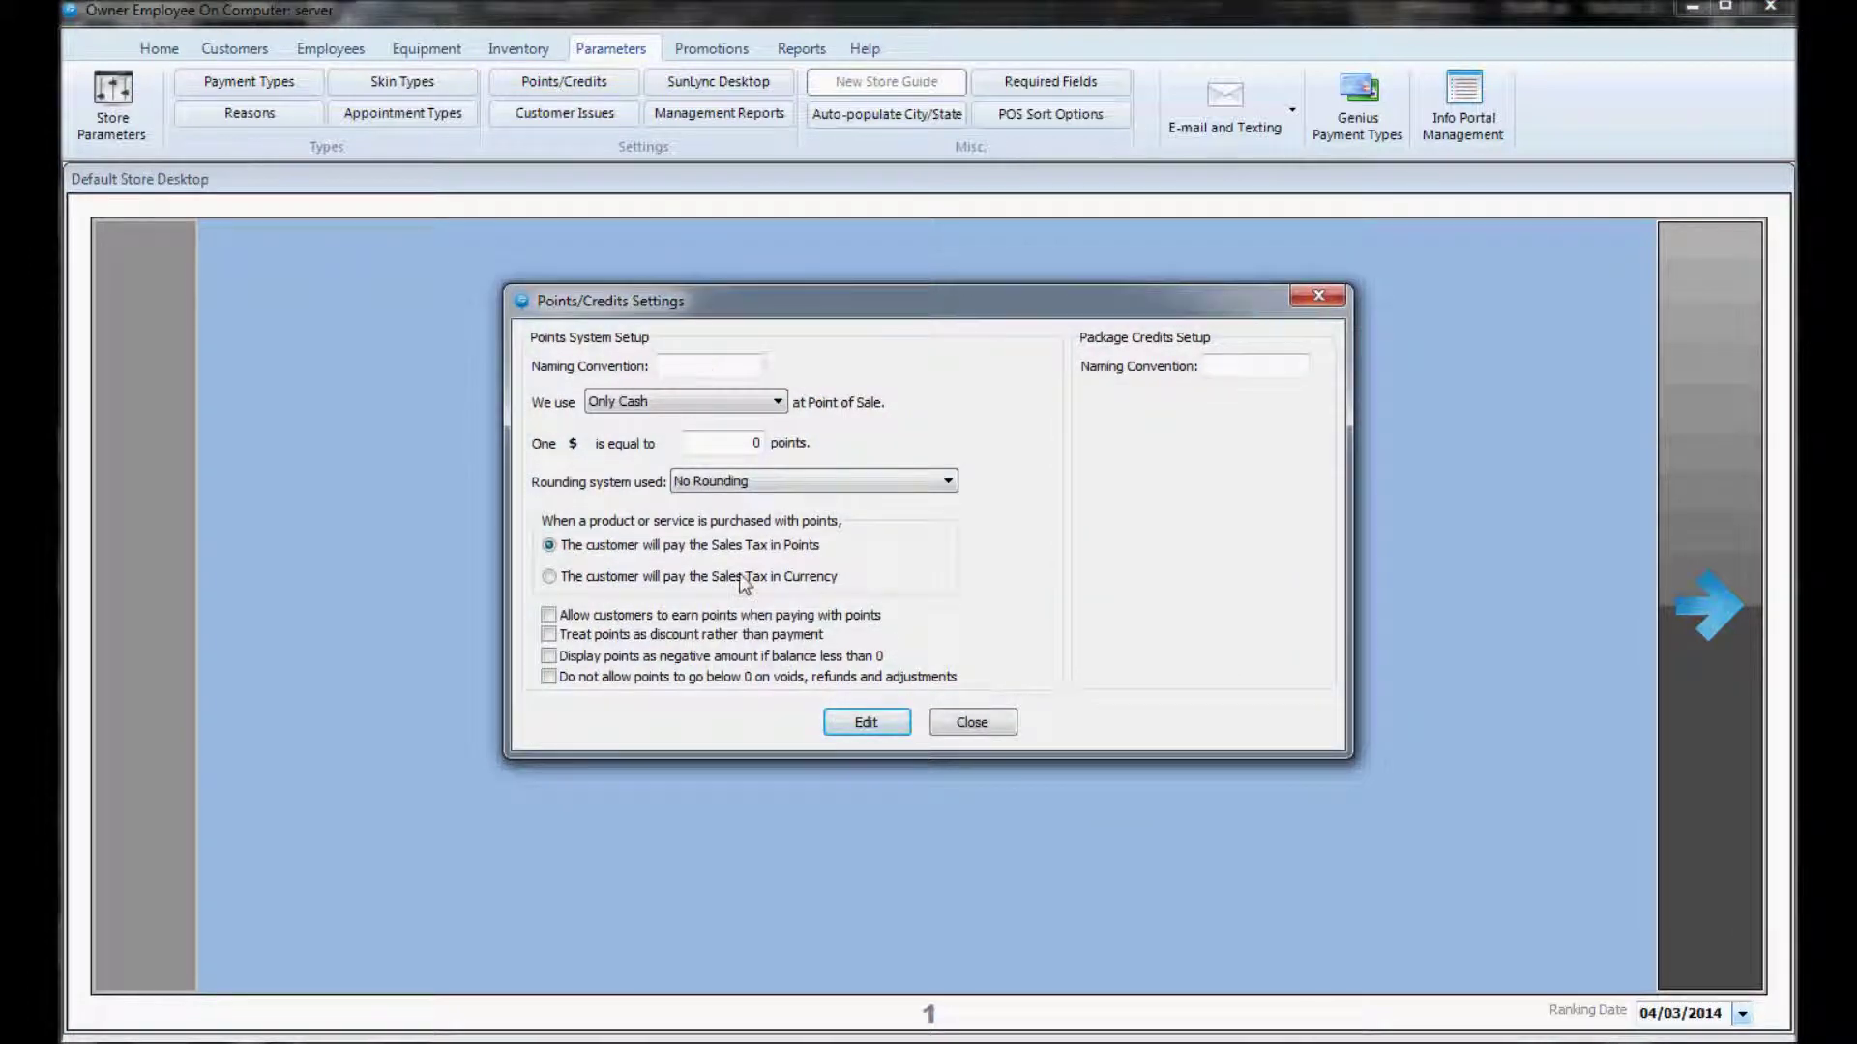
{"action": "left_click", "coordinate": [863, 723]}
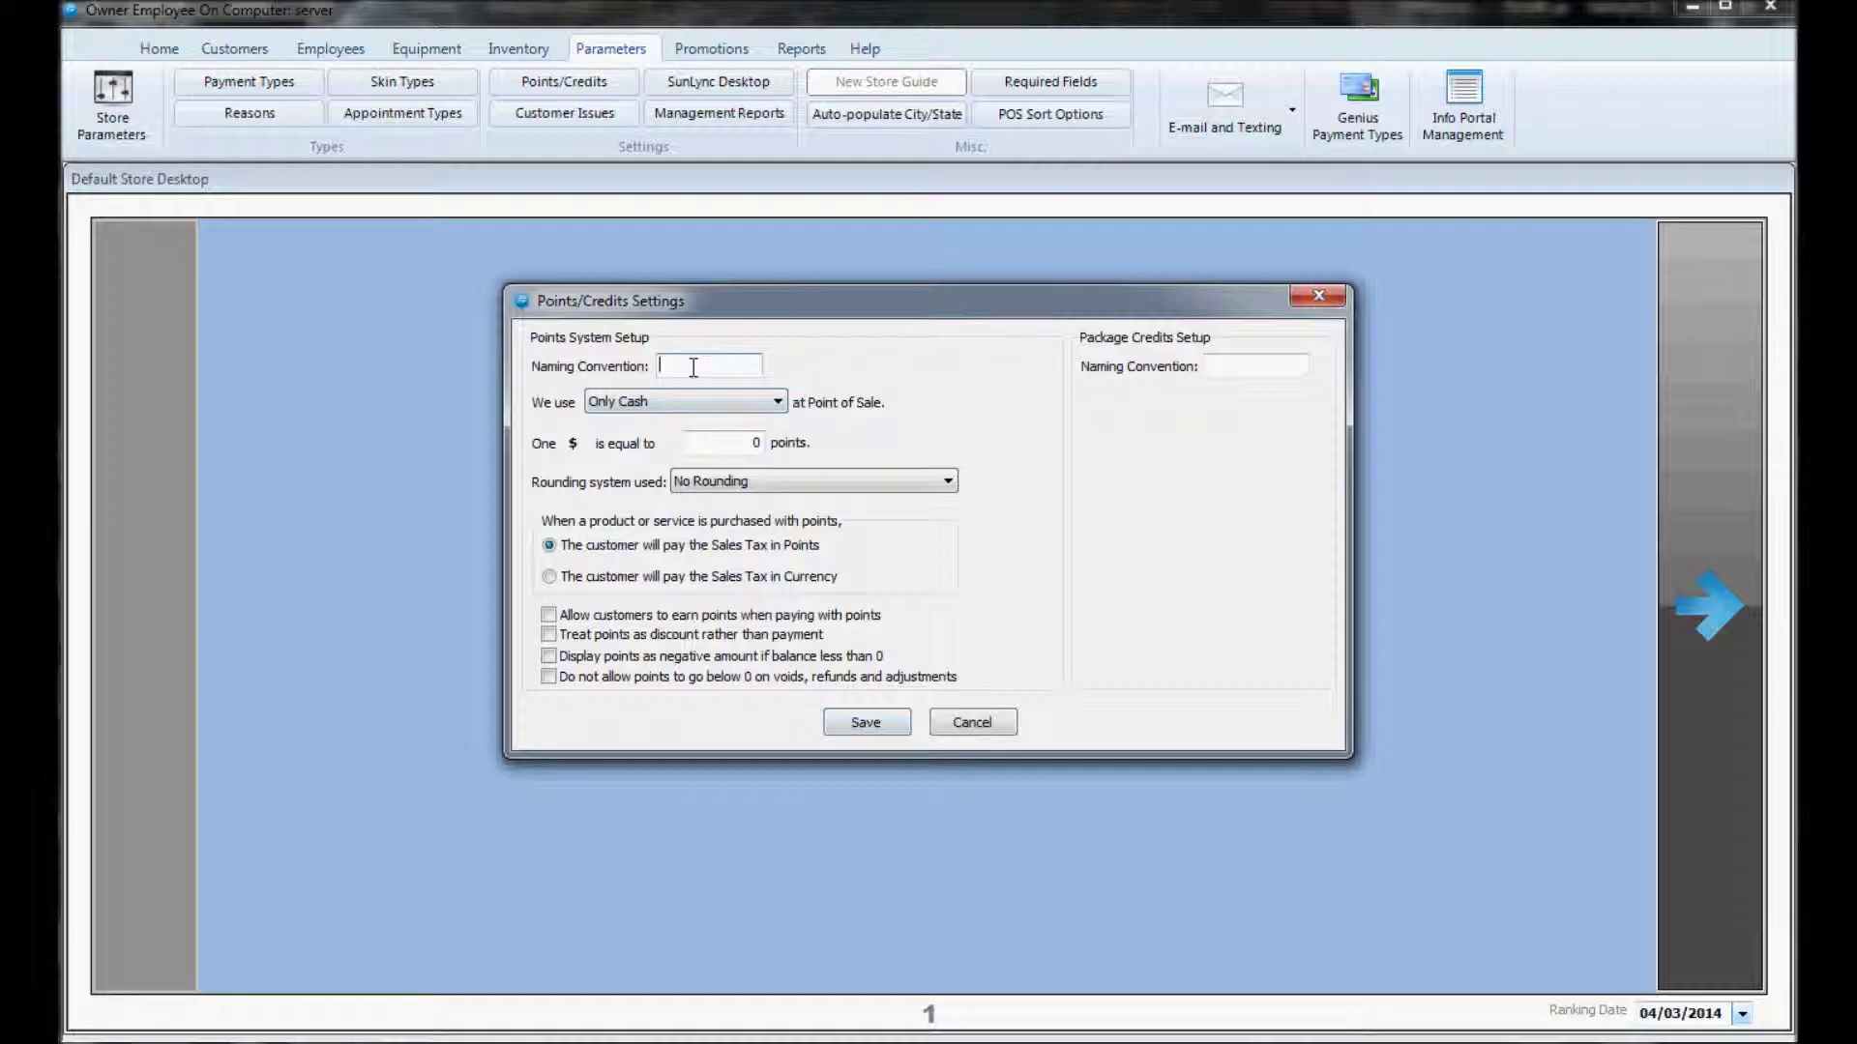
{"action": "left_click", "coordinate": [693, 368]}
{"action": "type", "text": "Point"}
{"action": "left_click", "coordinate": [615, 402]}
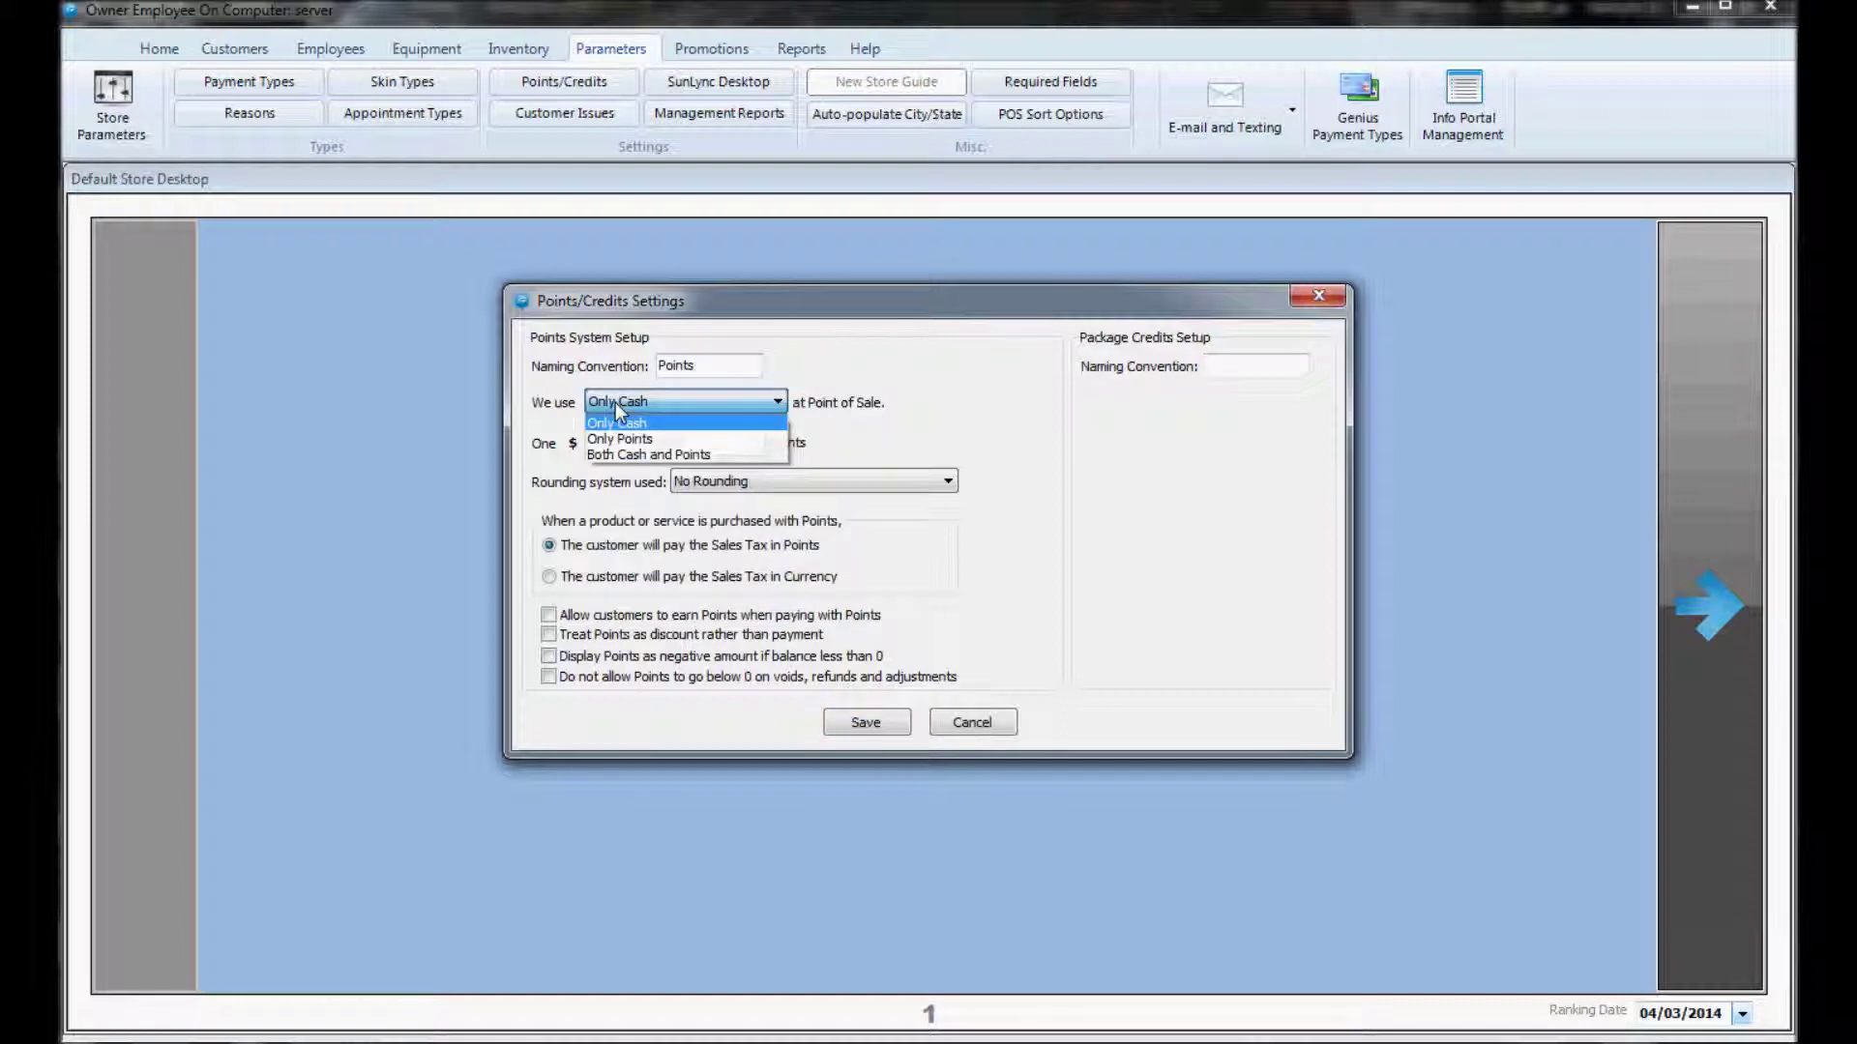
{"action": "left_click", "coordinate": [631, 456]}
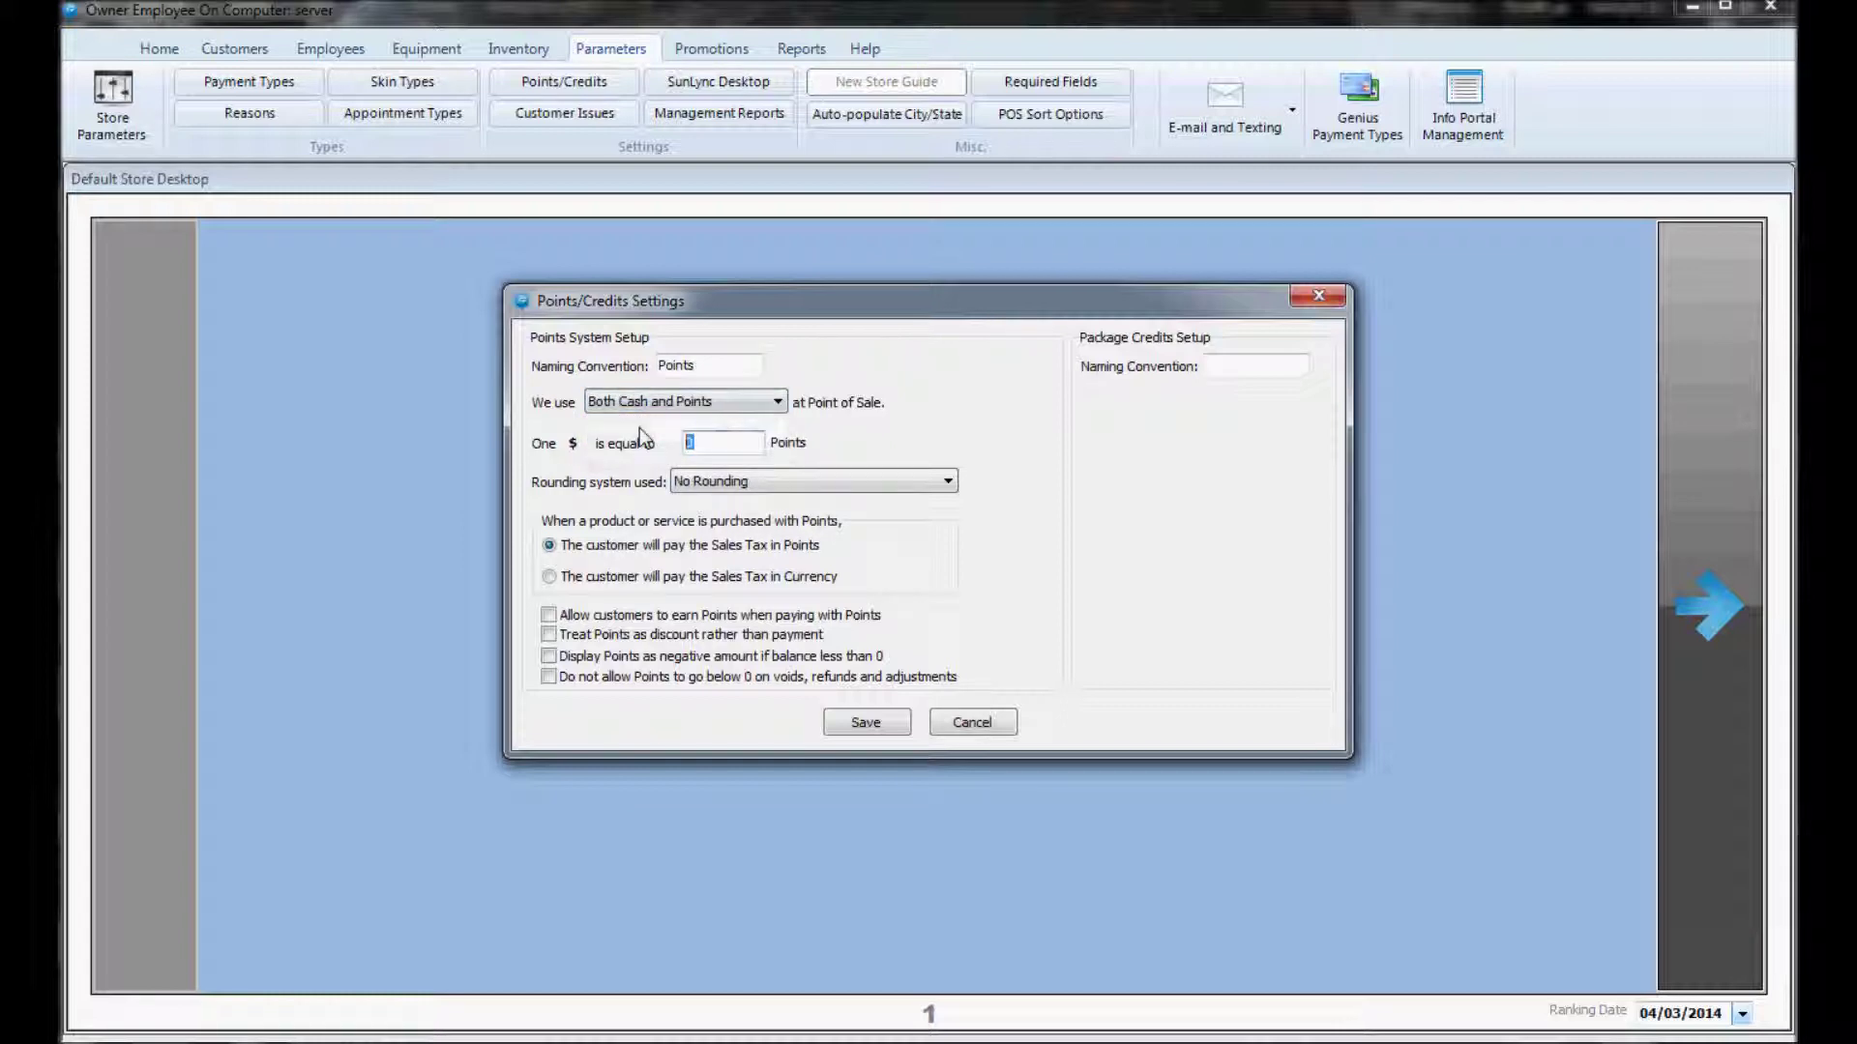
{"action": "type", "text": "1"}
- Use No Rounding for points, have customers pay sales tax in currency, and save the points settings
{"action": "left_click", "coordinate": [693, 483]}
{"action": "left_click", "coordinate": [705, 502]}
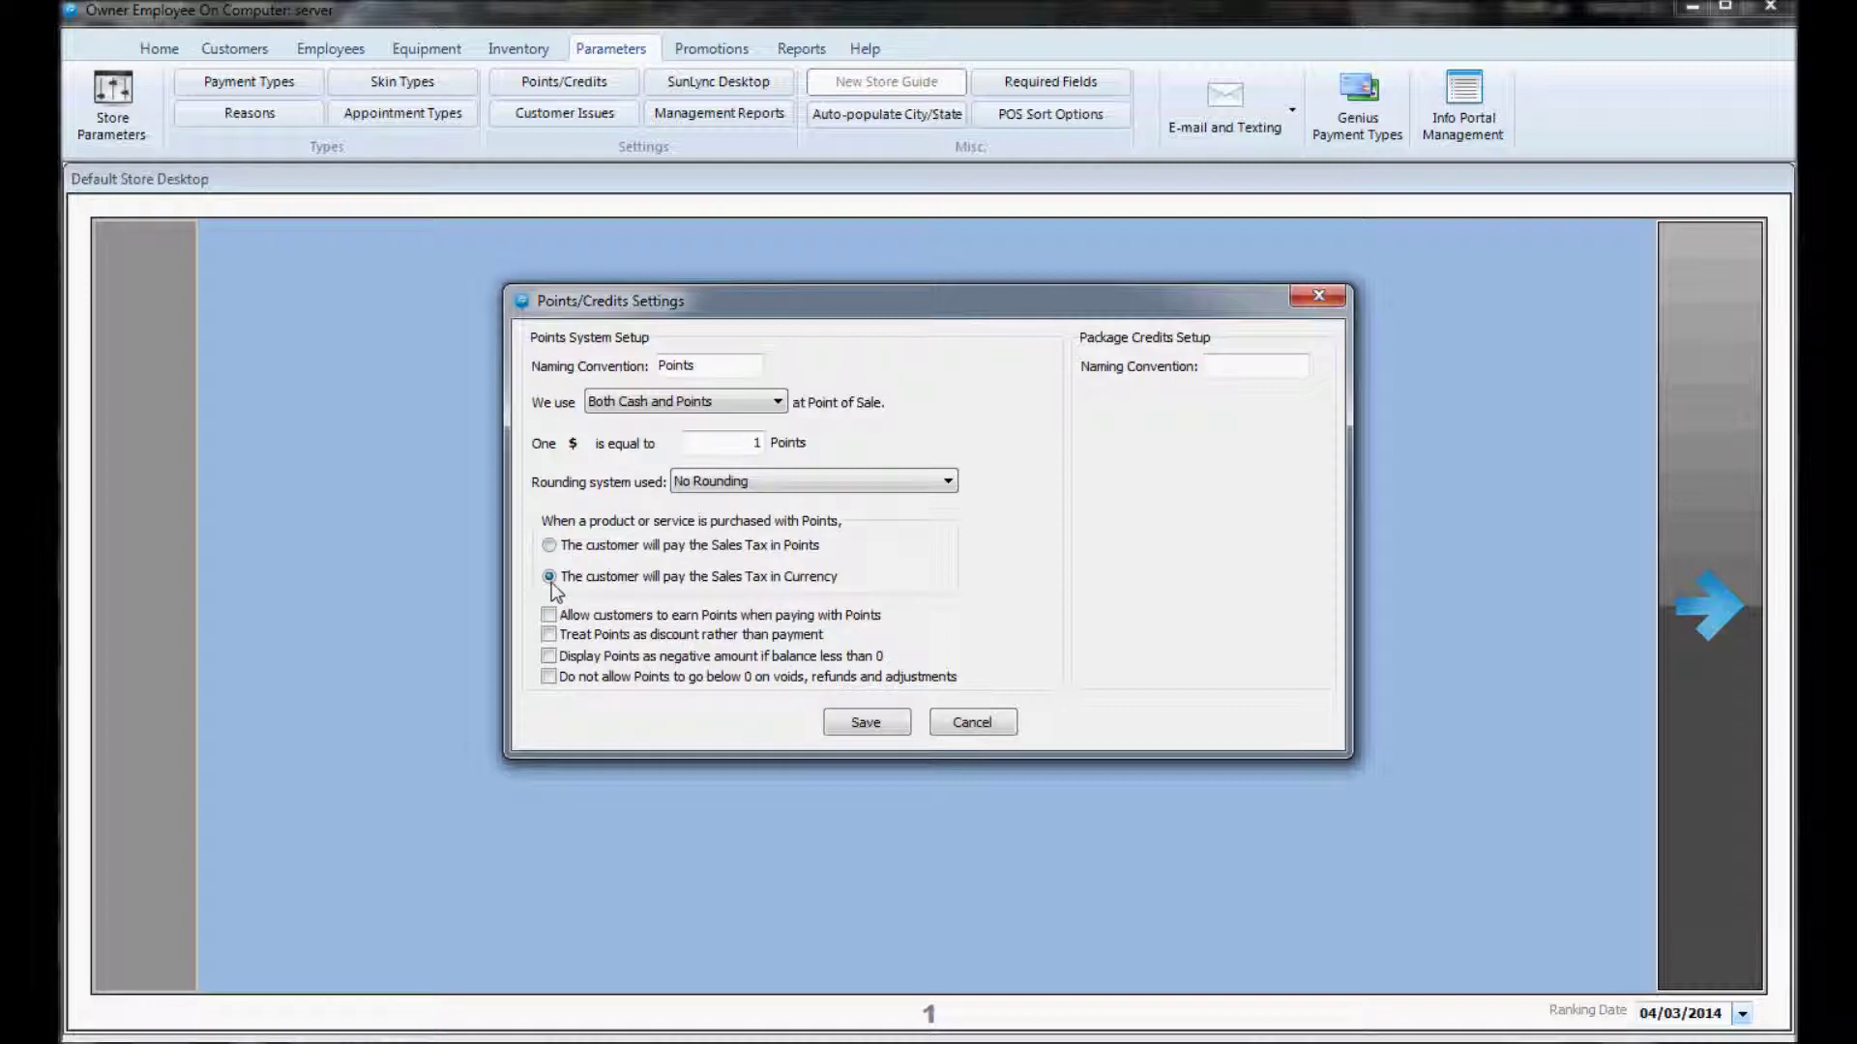
{"action": "left_click", "coordinate": [548, 635]}
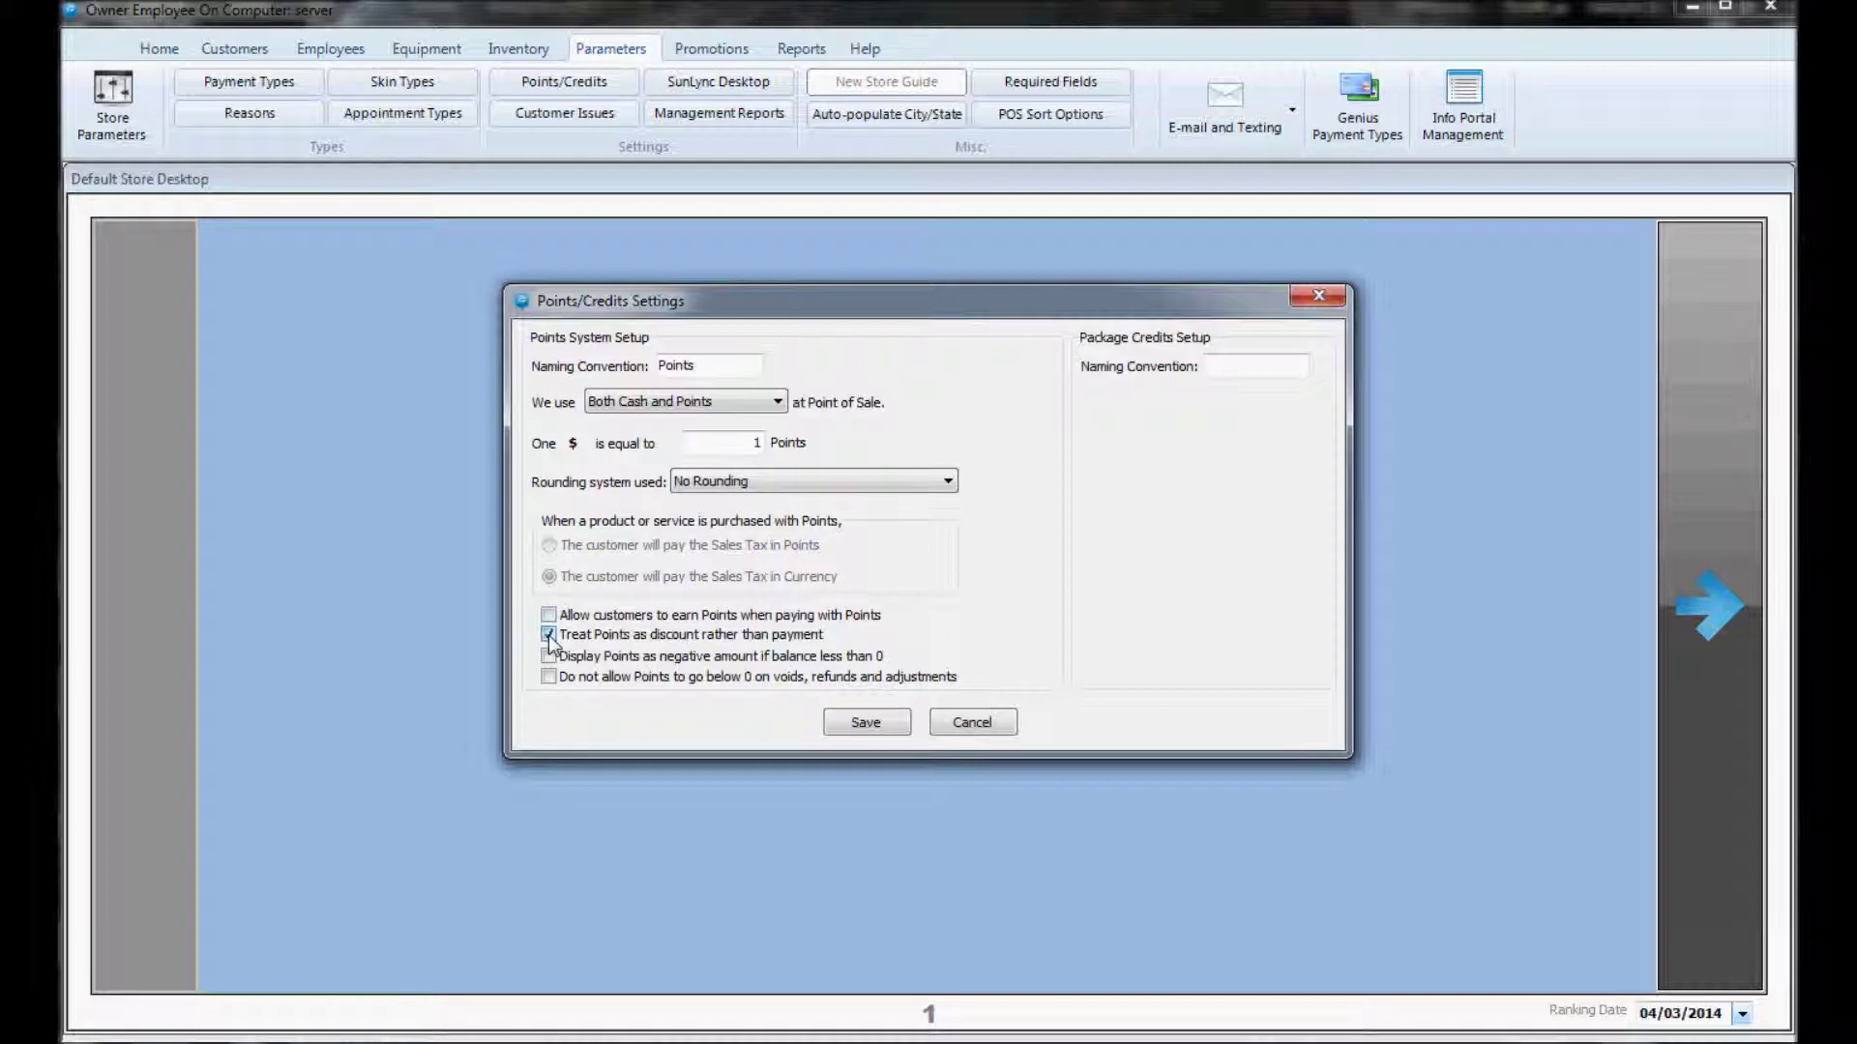
{"action": "left_click", "coordinate": [549, 635]}
{"action": "left_click", "coordinate": [850, 723]}
{"action": "left_click", "coordinate": [996, 723]}
- Examine the SunLync Desktop settings for PPTA, PTA and PRA goals, messages and miscellaneous options, and open the POS desktop configuration
{"action": "left_click", "coordinate": [746, 79]}
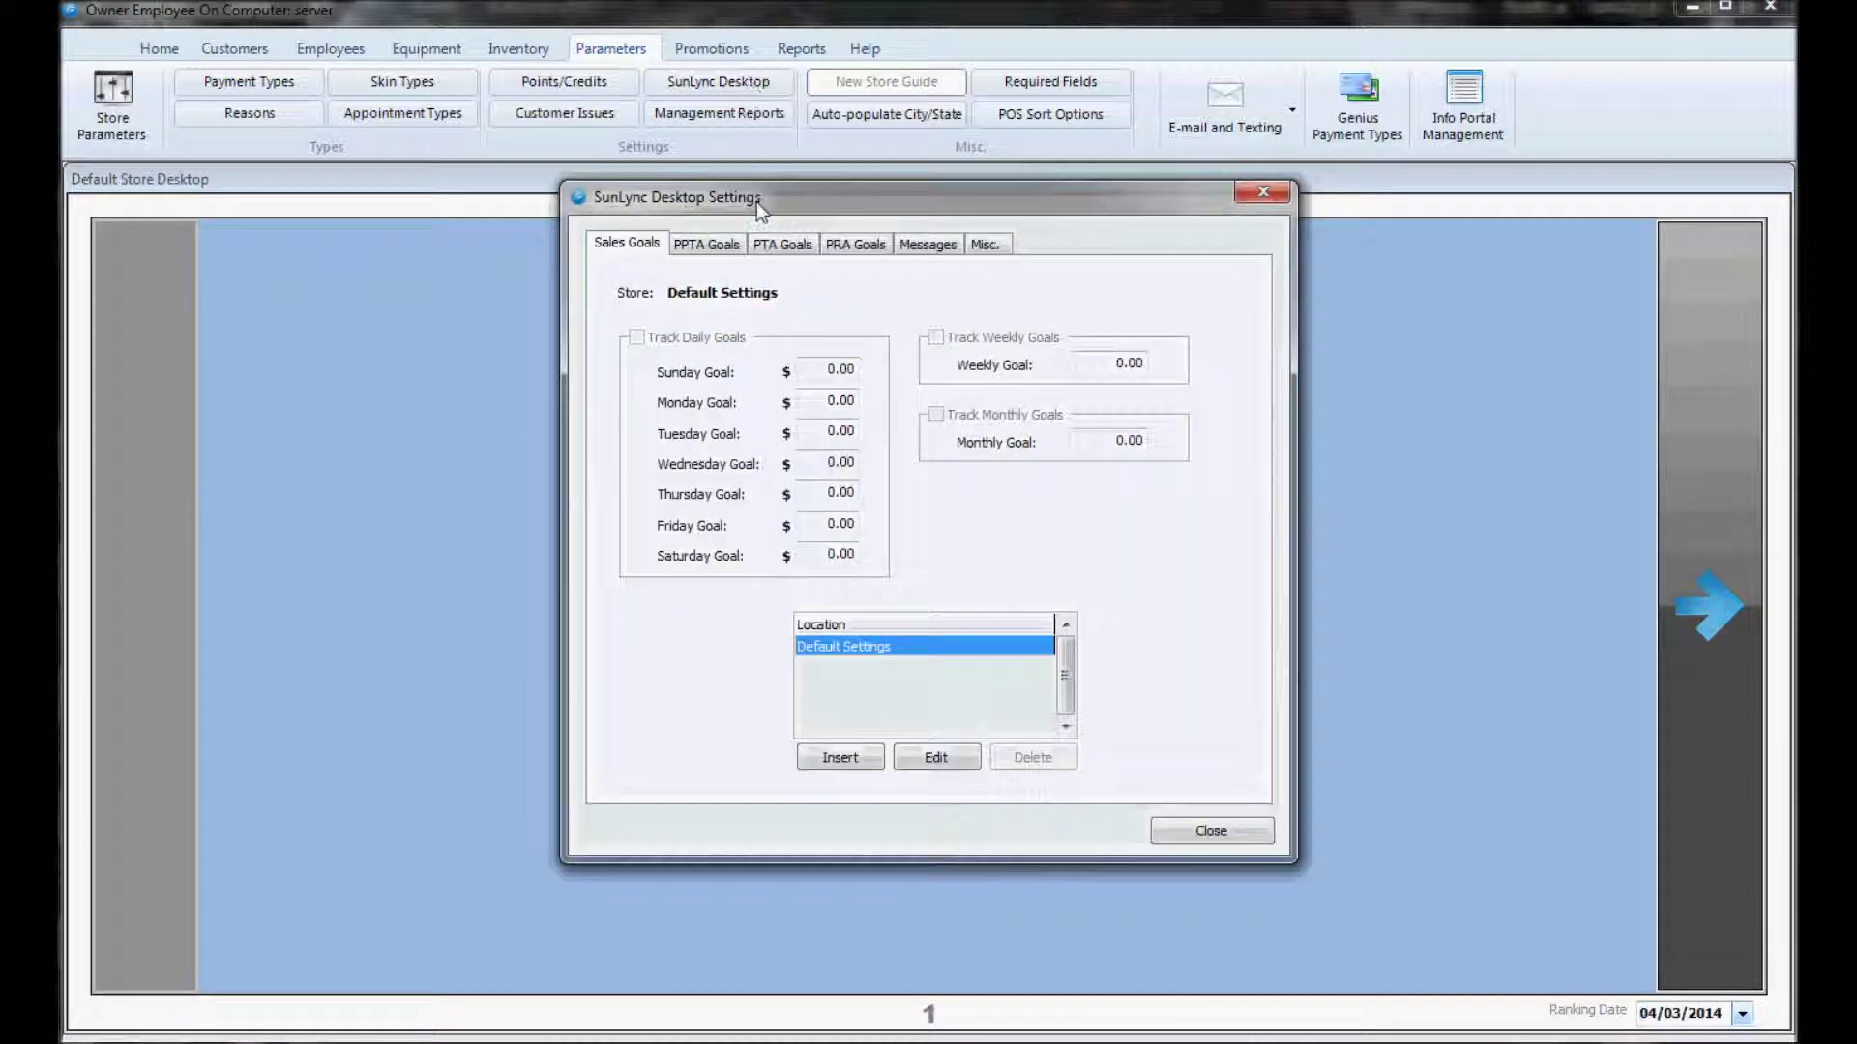
{"action": "left_click", "coordinate": [713, 253]}
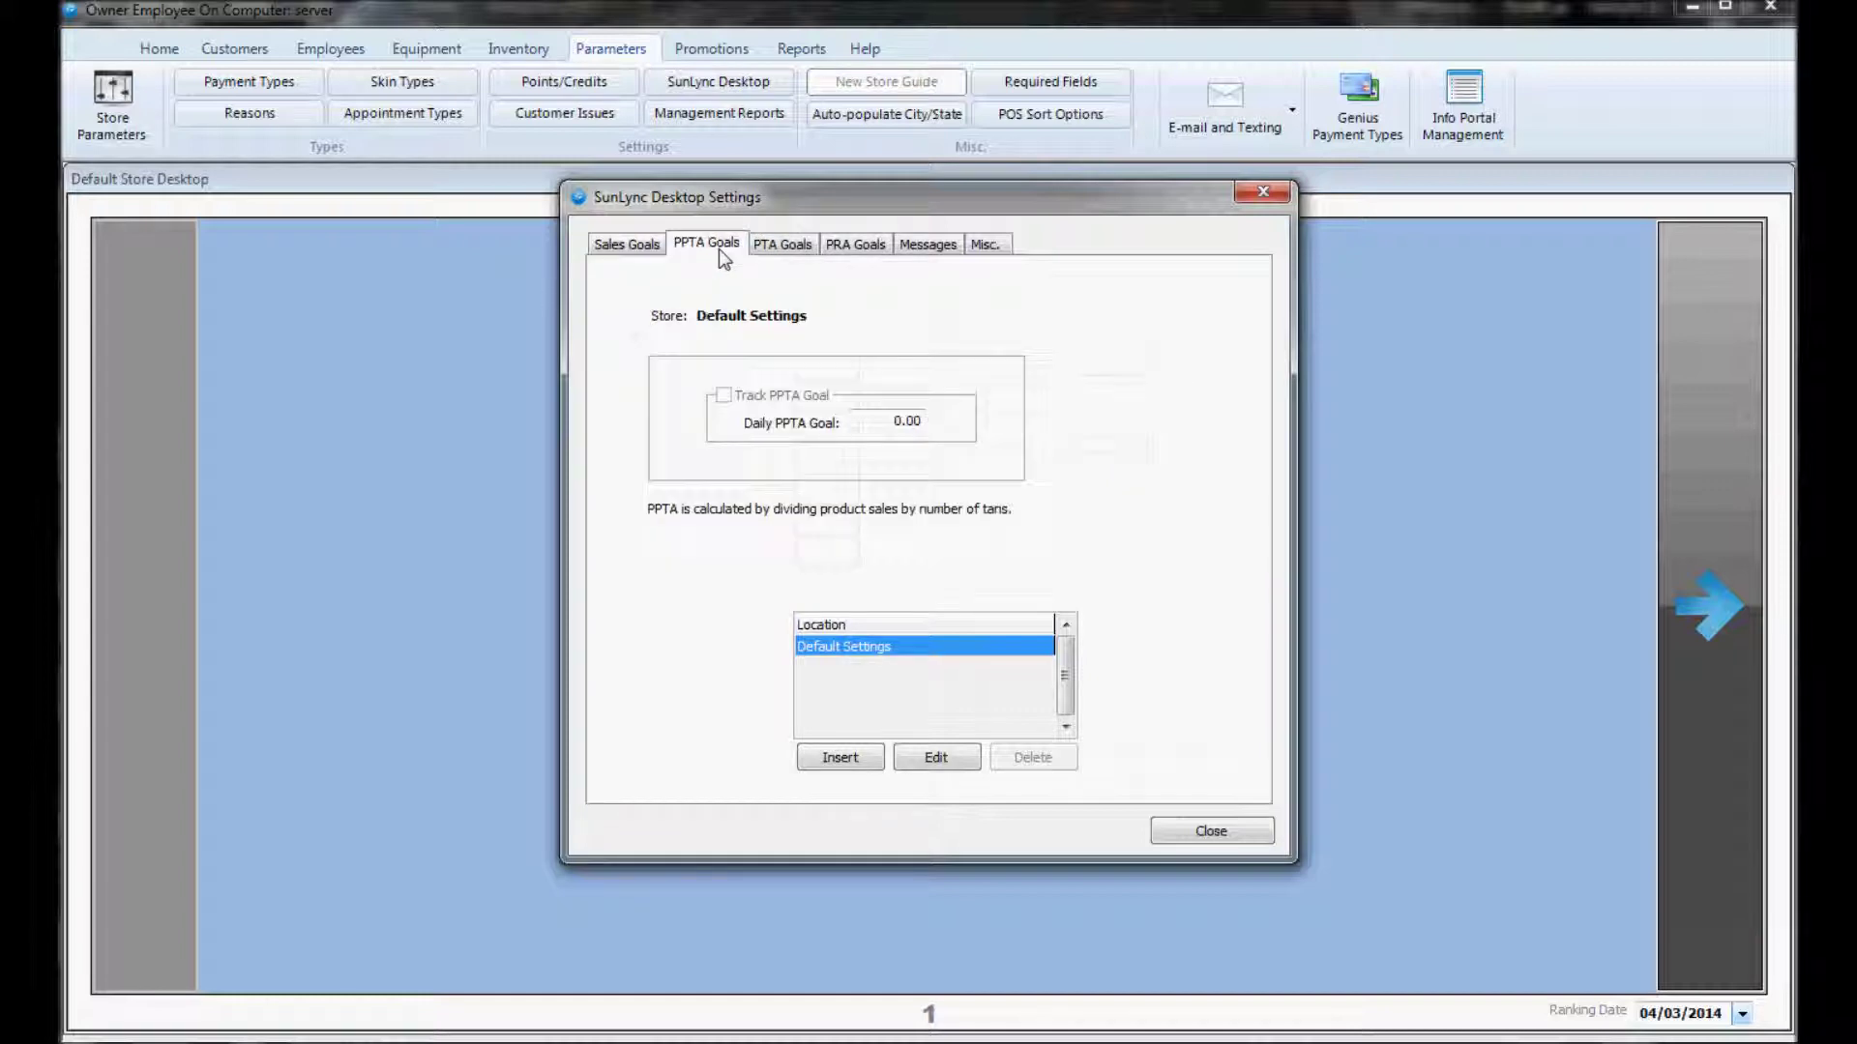
{"action": "left_click", "coordinate": [780, 241]}
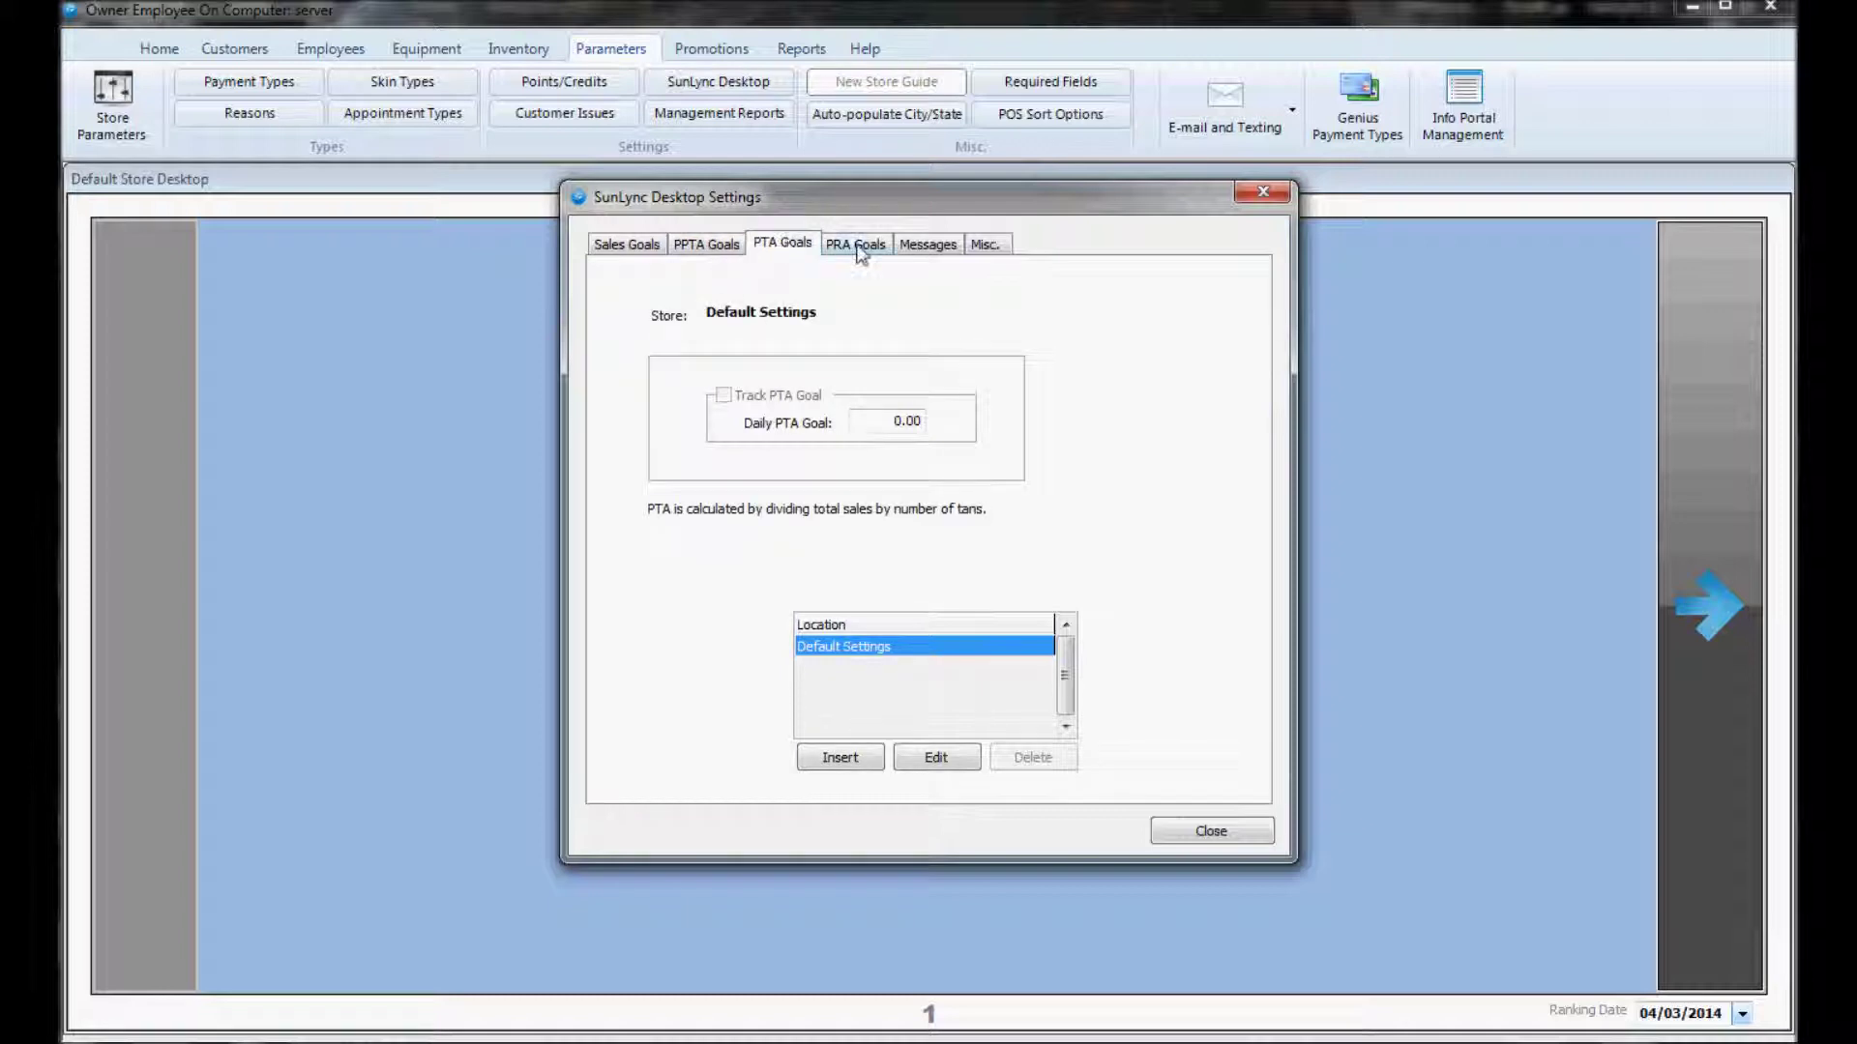
{"action": "left_click", "coordinate": [860, 250]}
{"action": "left_click", "coordinate": [943, 250]}
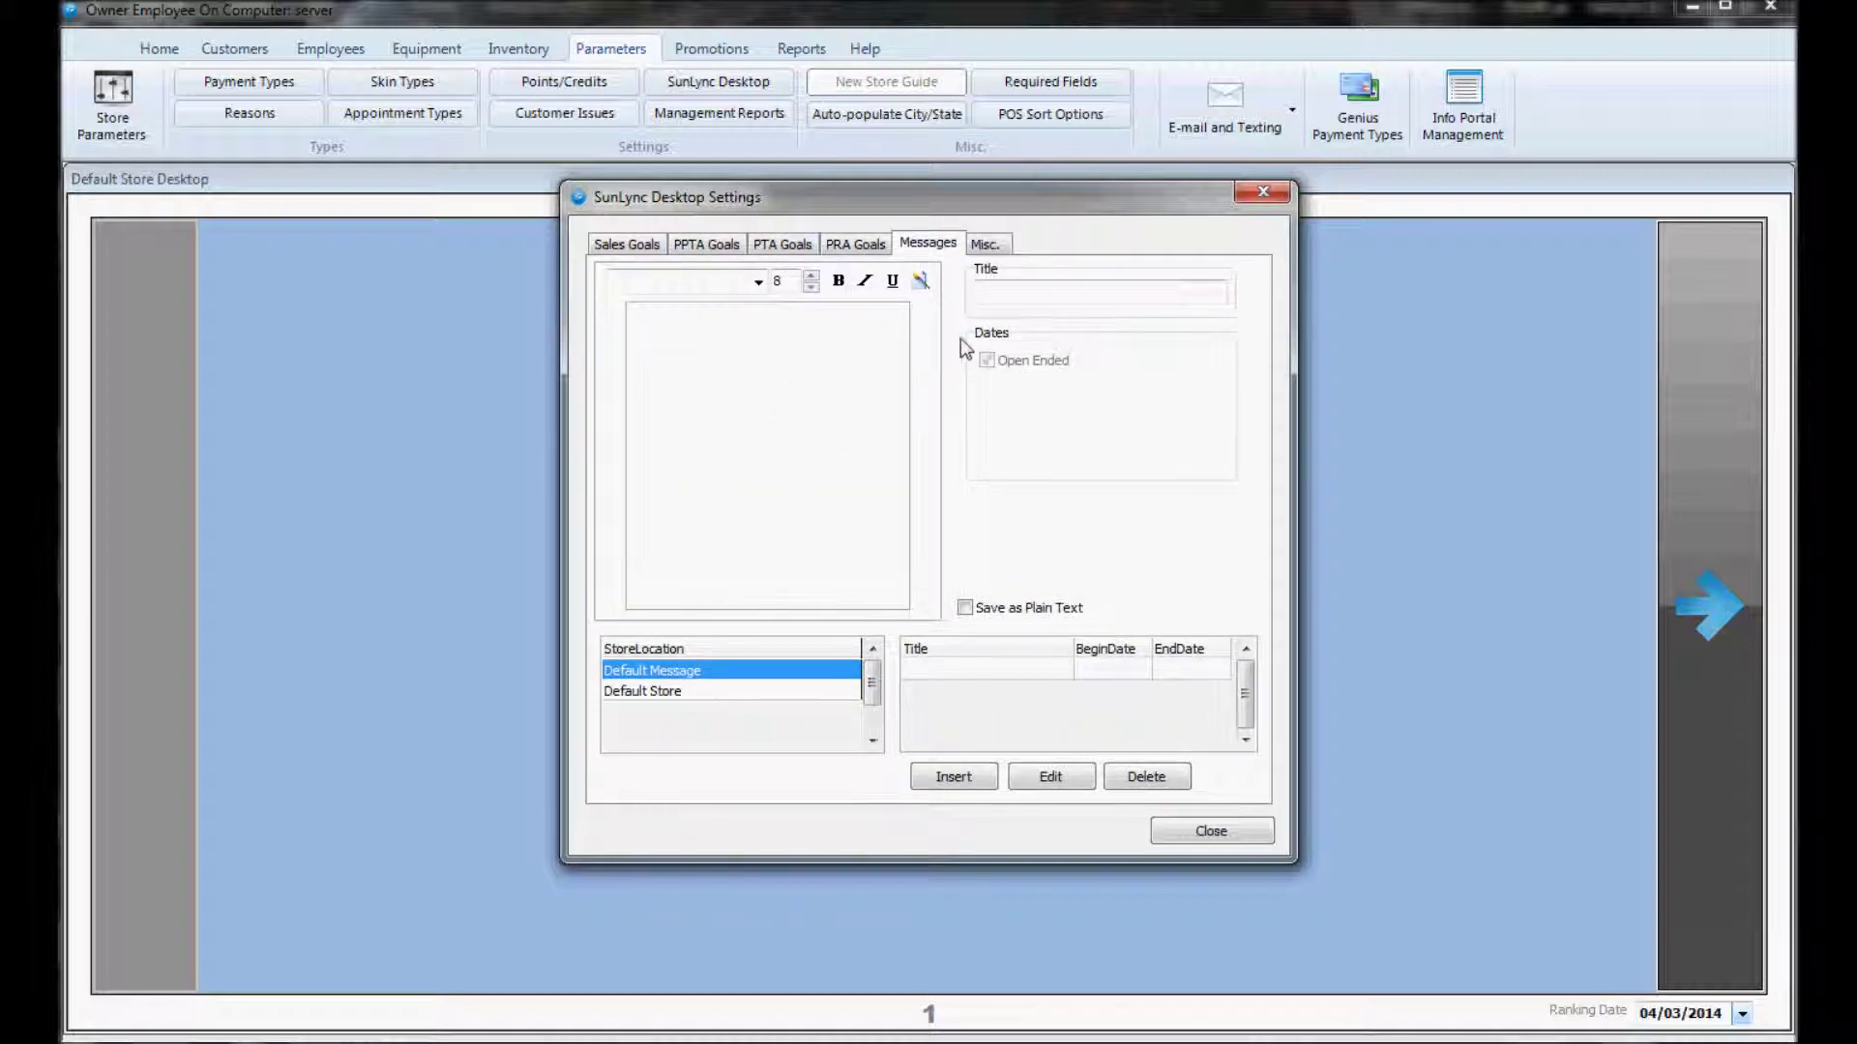
{"action": "left_click", "coordinate": [985, 244]}
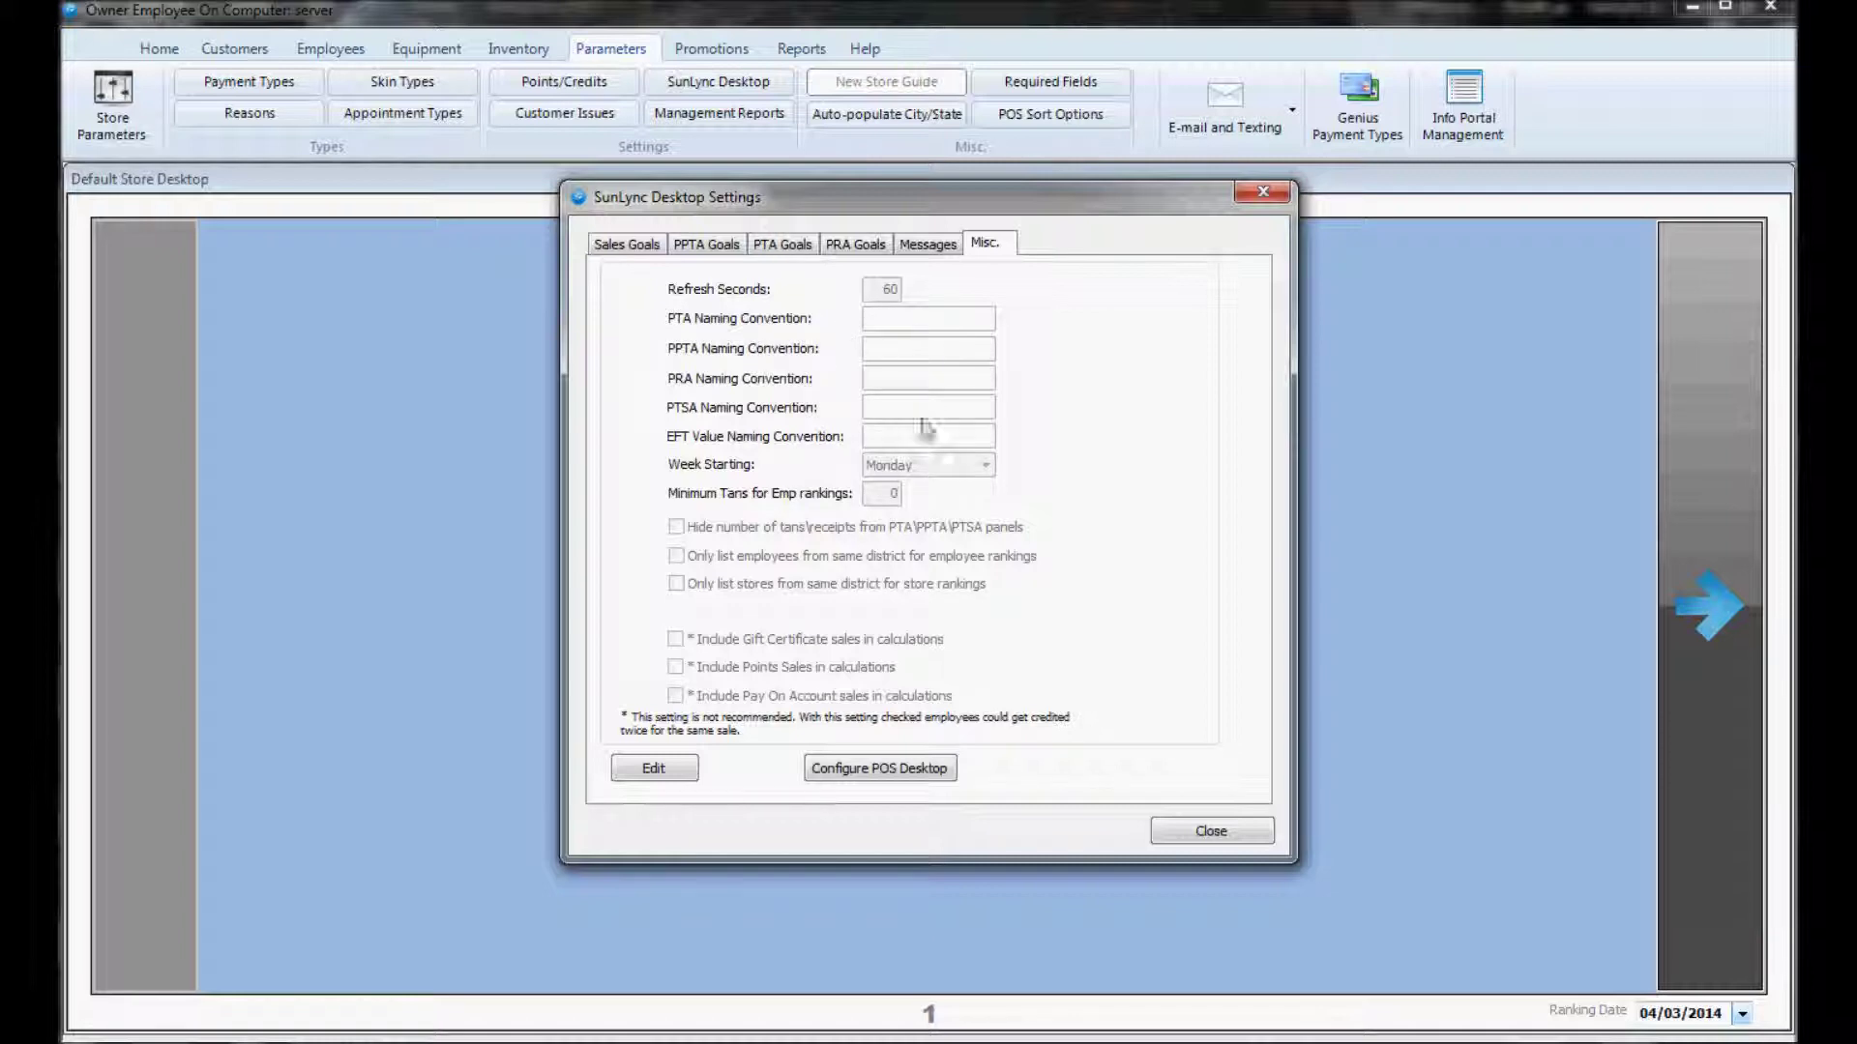
{"action": "left_click", "coordinate": [902, 760]}
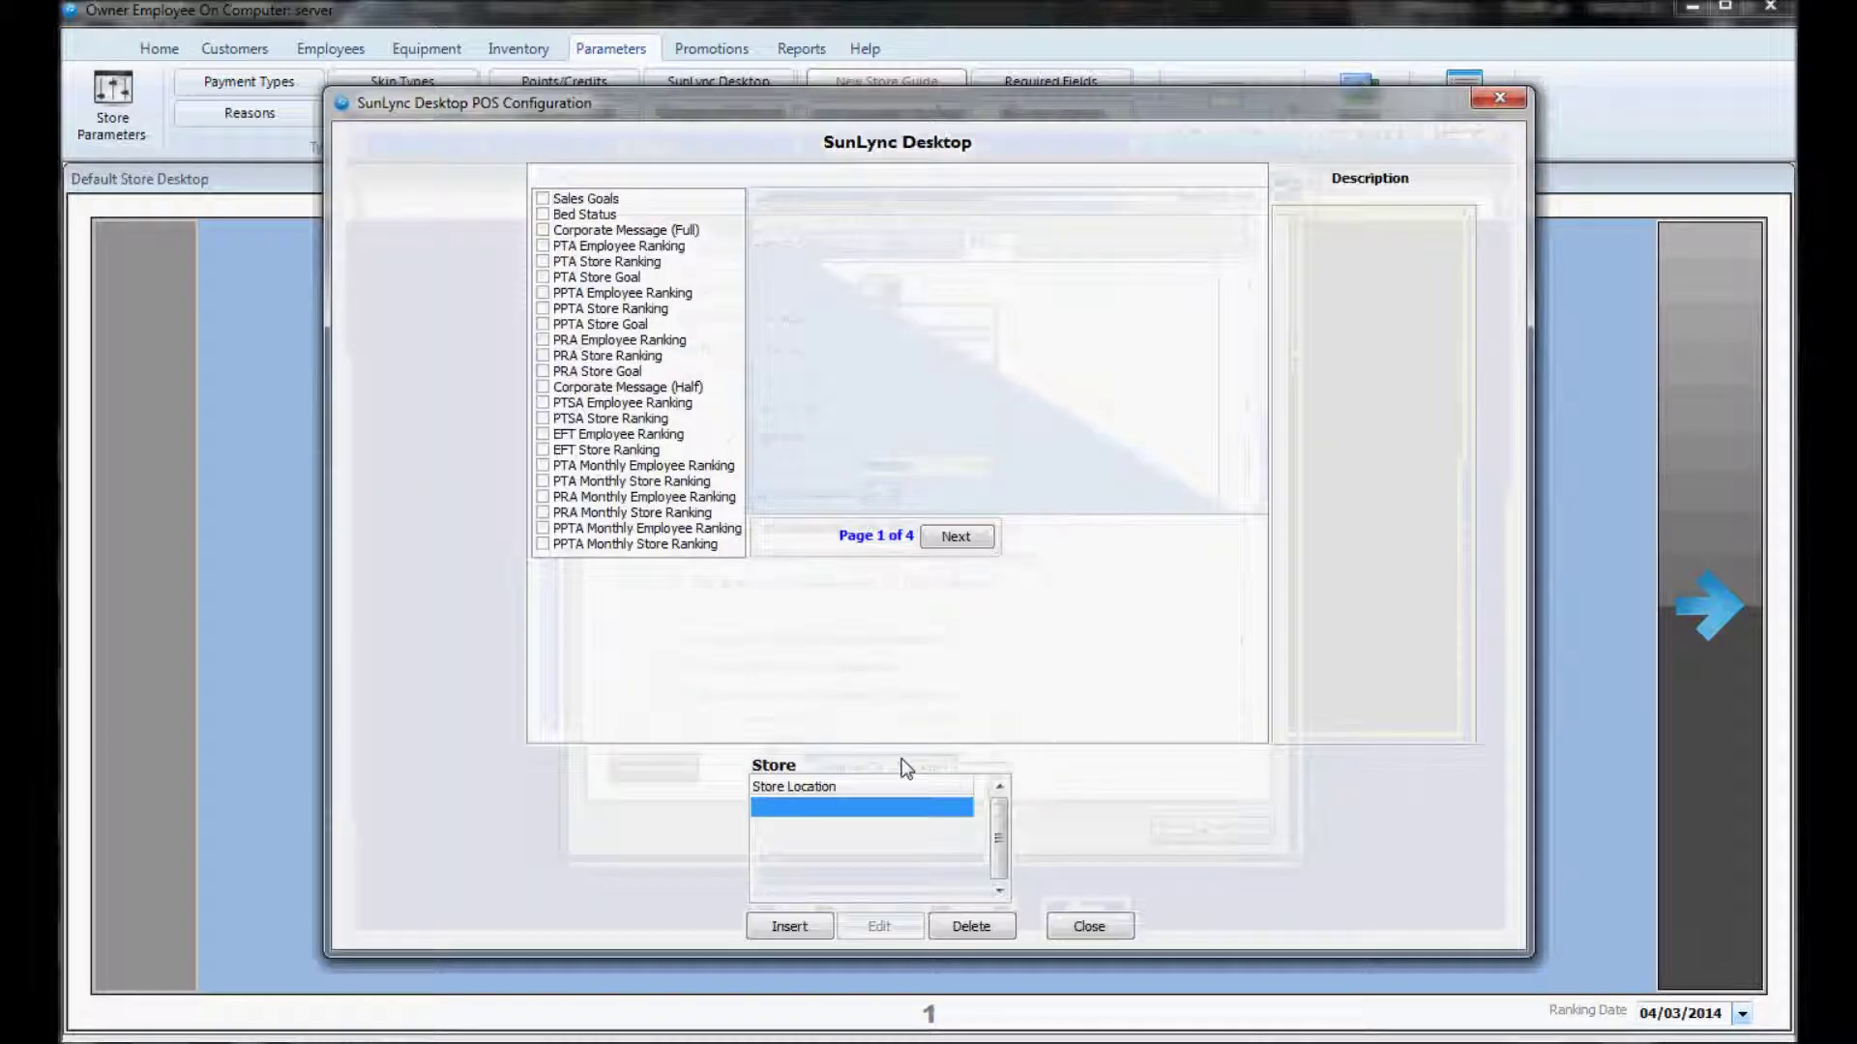
- Add a Default Settings POS desktop layout with Bed Status, Sales Goals, PRA Store Goal and PPTA Employee Ranking panels, and save it
{"action": "left_click", "coordinate": [784, 925]}
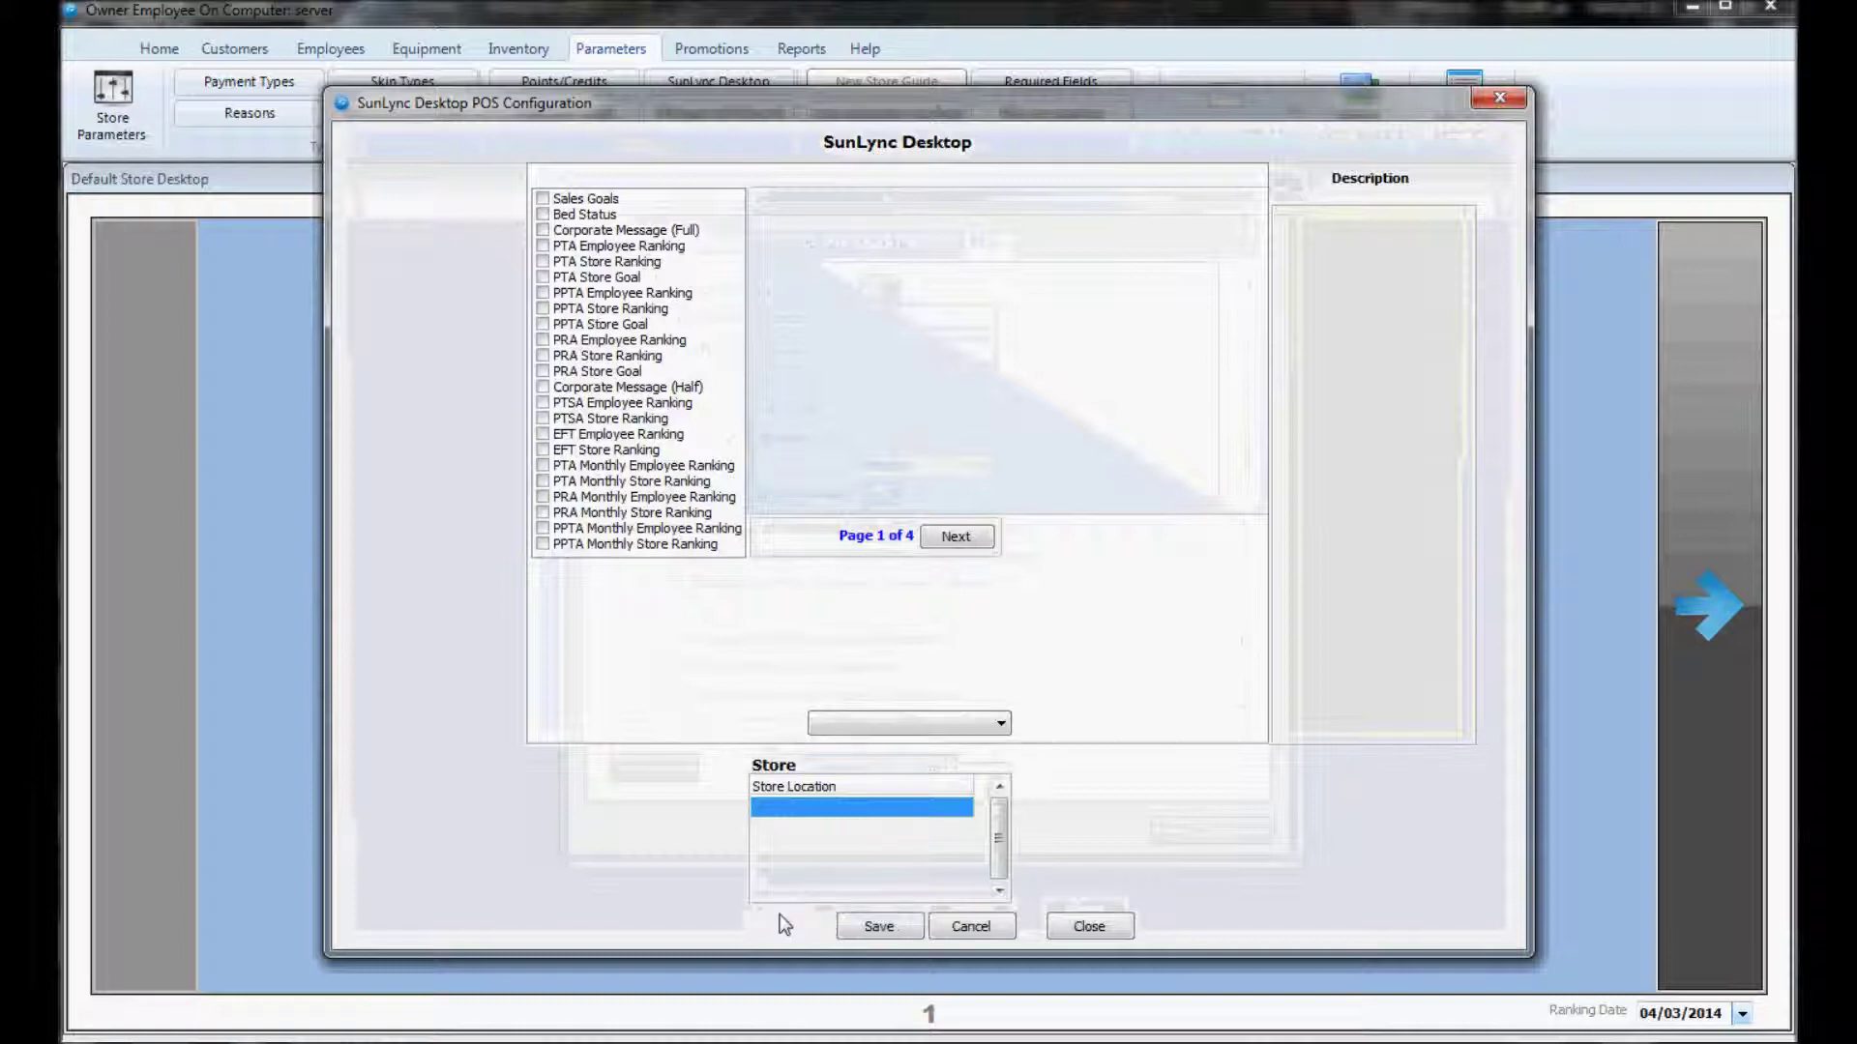
{"action": "left_click", "coordinate": [885, 723]}
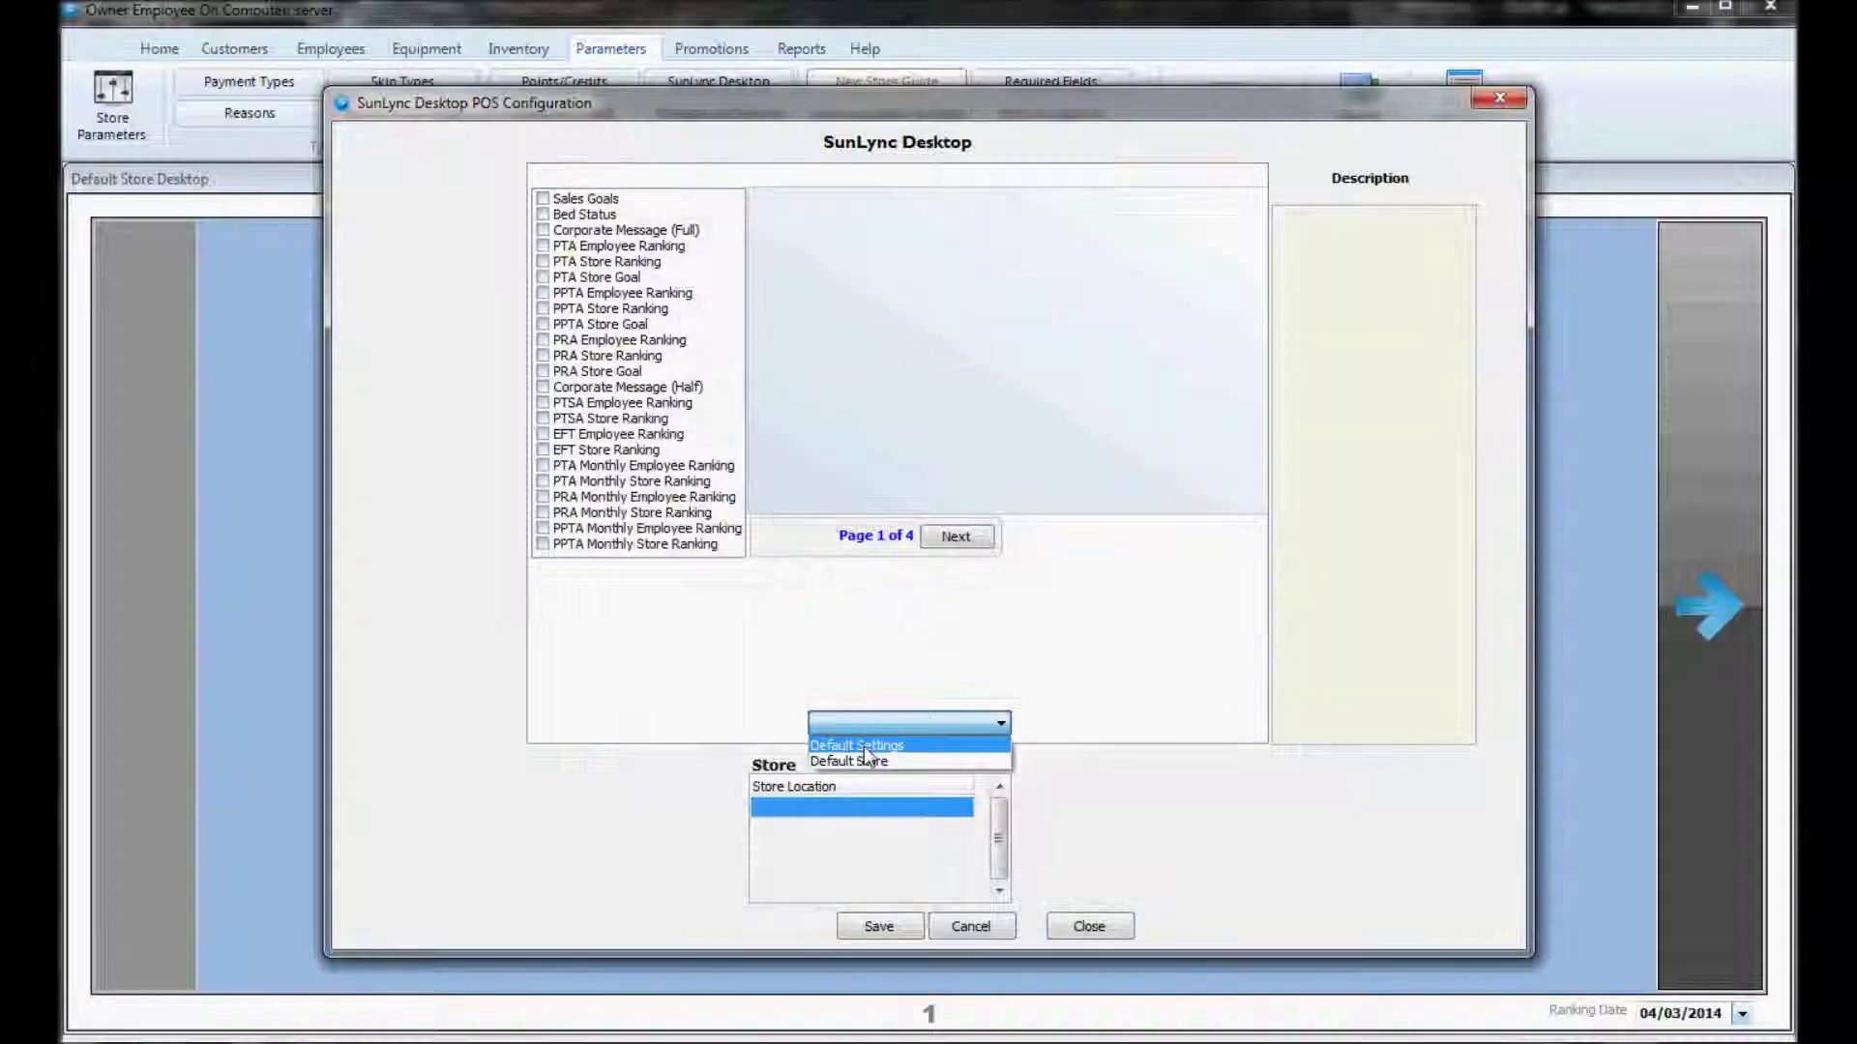
{"action": "left_click", "coordinate": [868, 747]}
{"action": "left_click", "coordinate": [542, 214]}
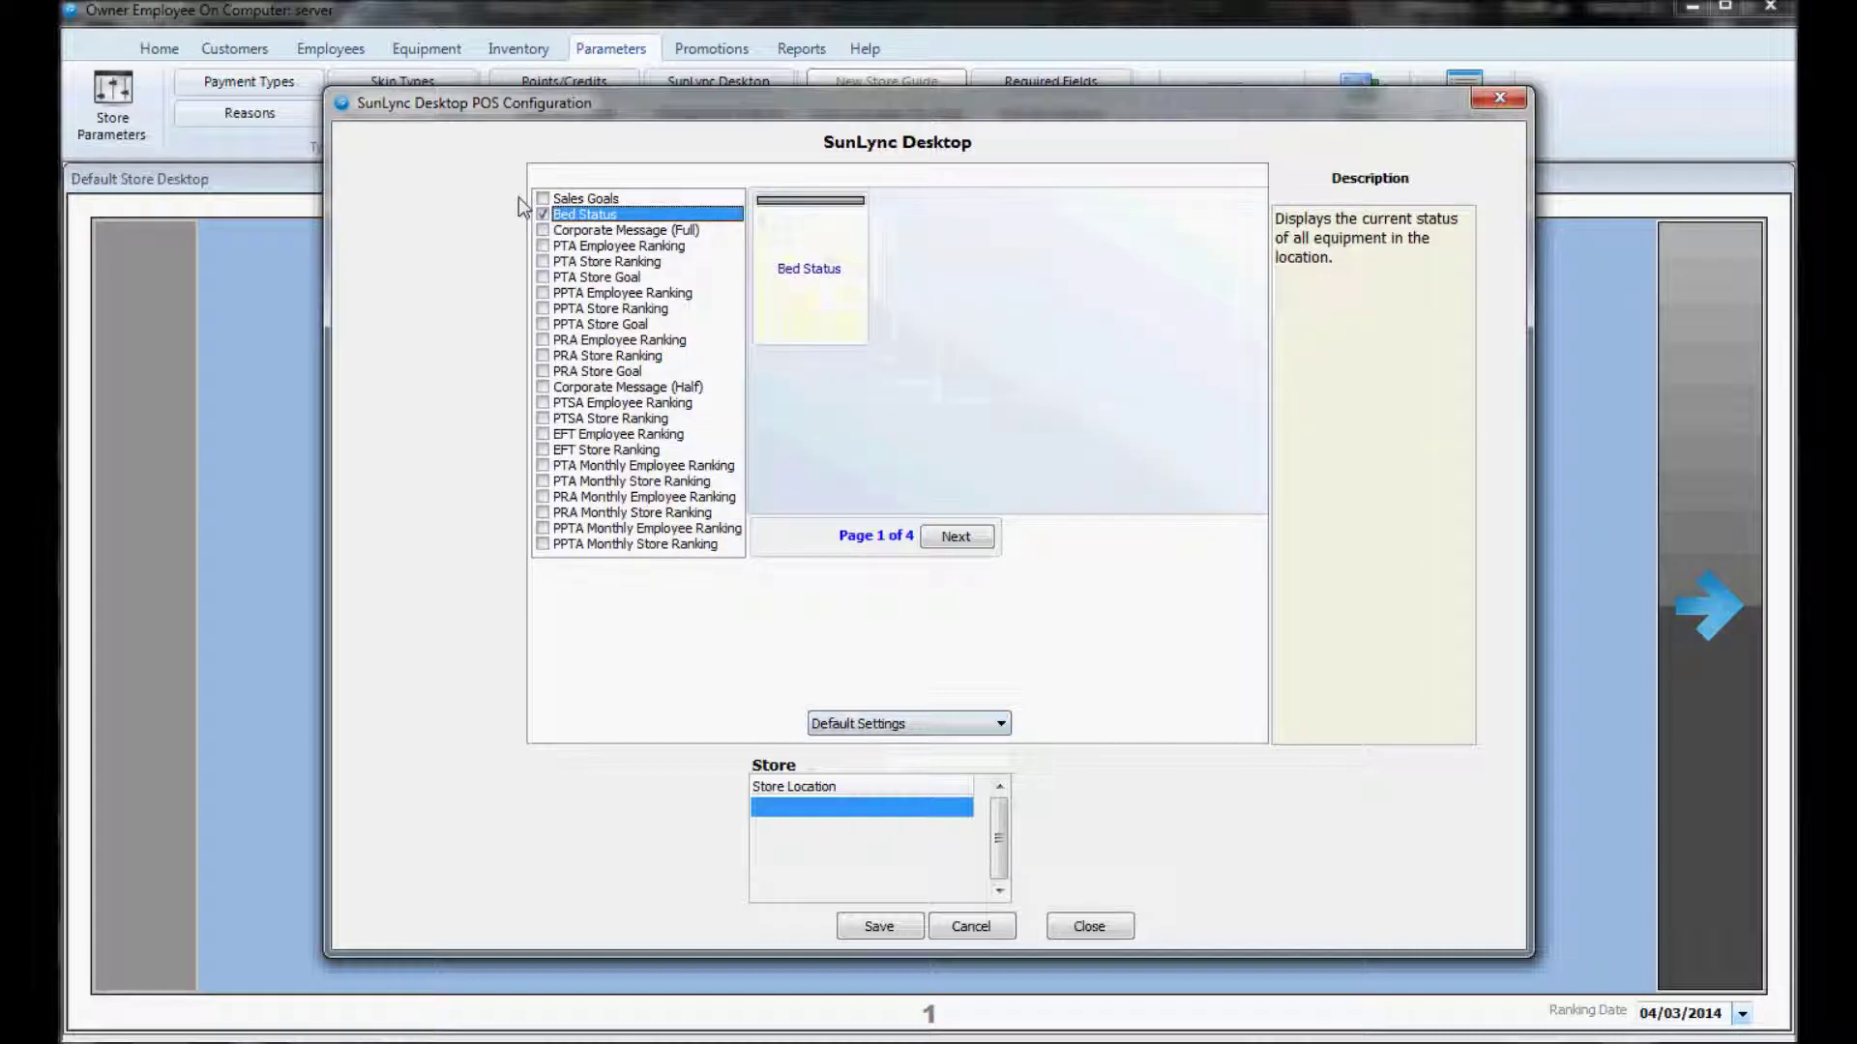
{"action": "left_click_drag", "start_coordinate": [544, 200], "coordinate": [770, 423]}
{"action": "left_click_drag", "start_coordinate": [542, 371], "coordinate": [795, 483]}
{"action": "left_click_drag", "start_coordinate": [542, 292], "coordinate": [928, 273]}
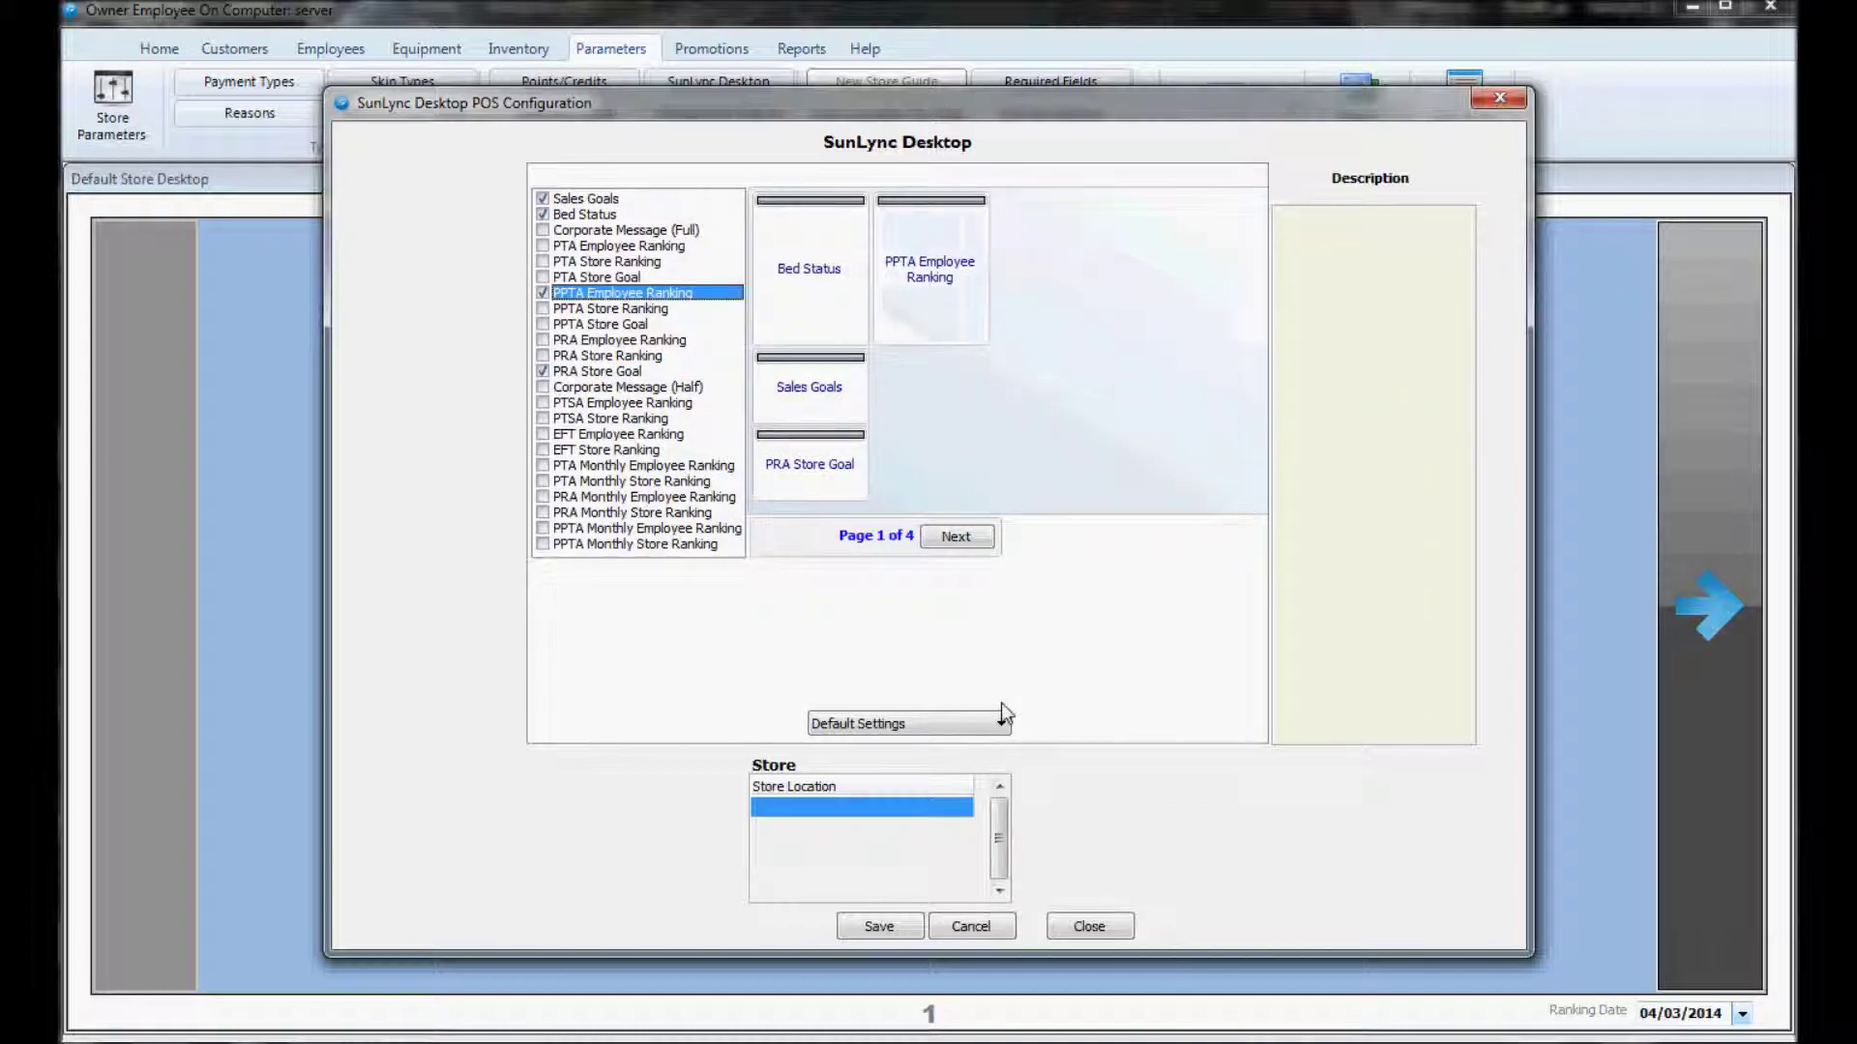
{"action": "left_click", "coordinate": [878, 926]}
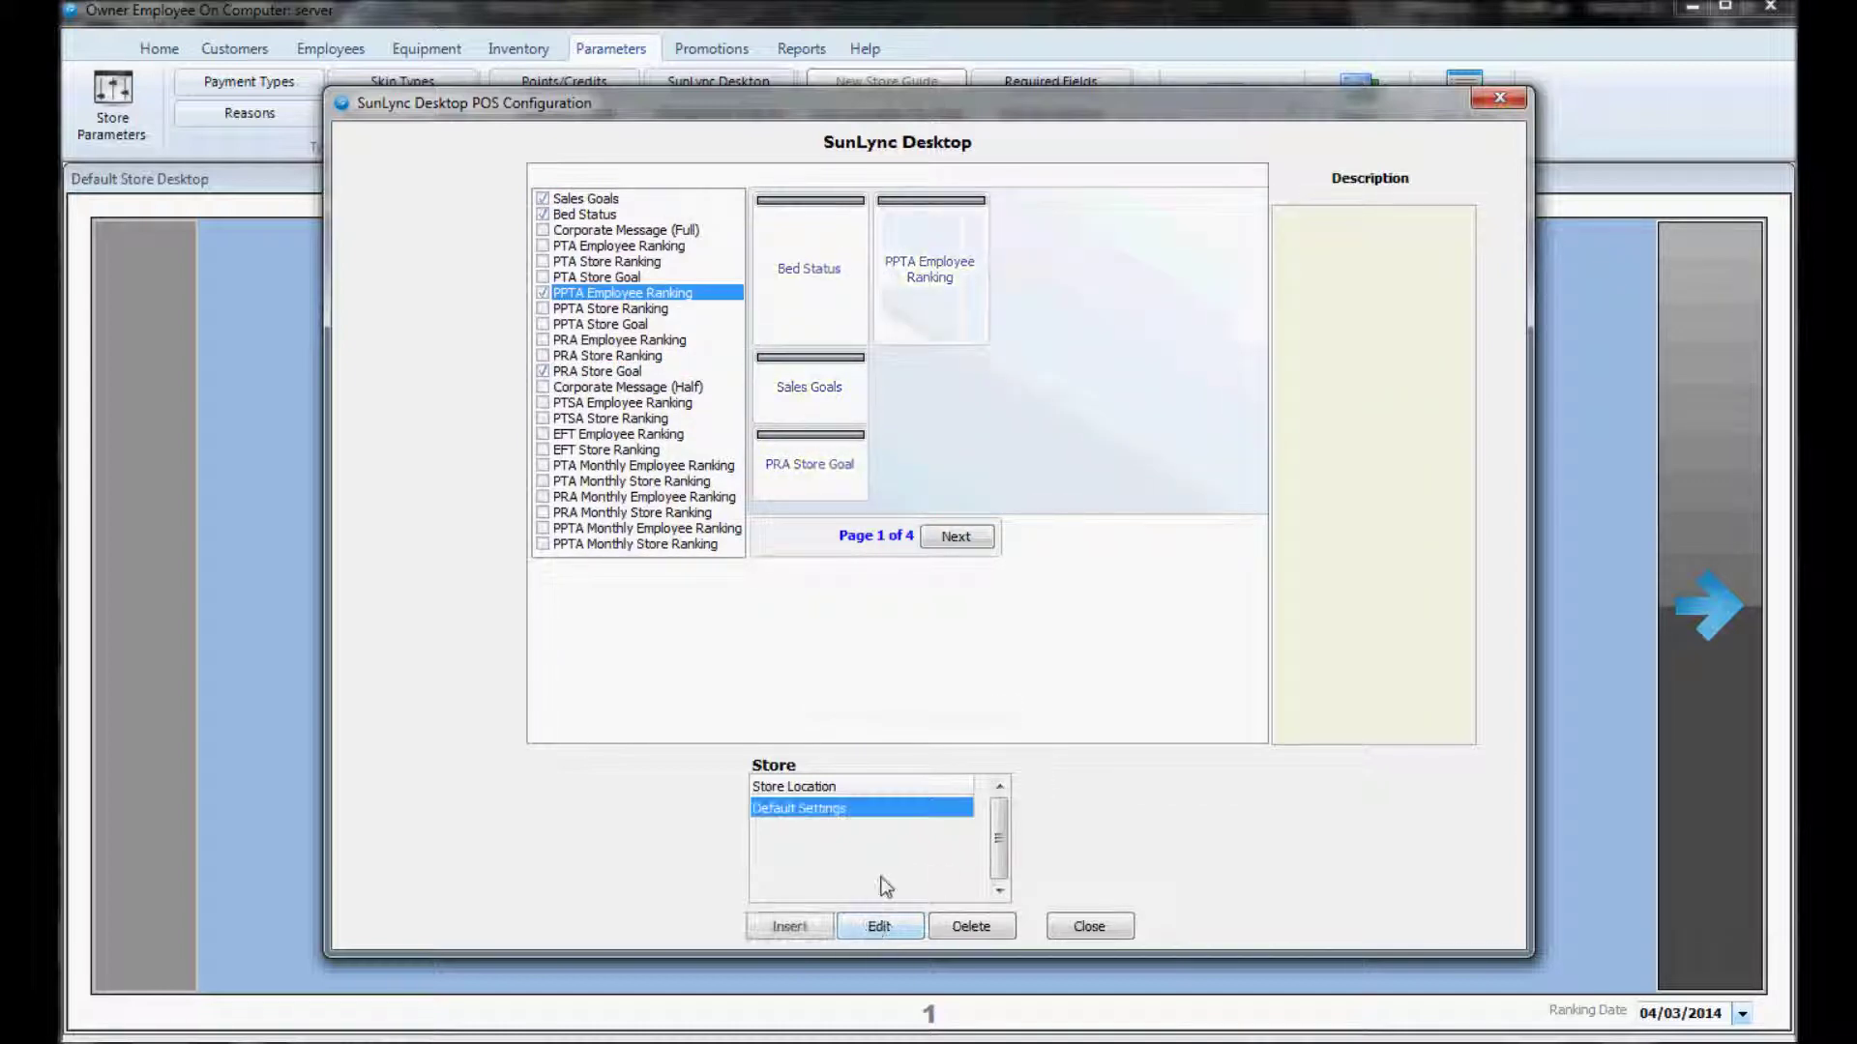
{"action": "left_click", "coordinate": [1096, 928]}
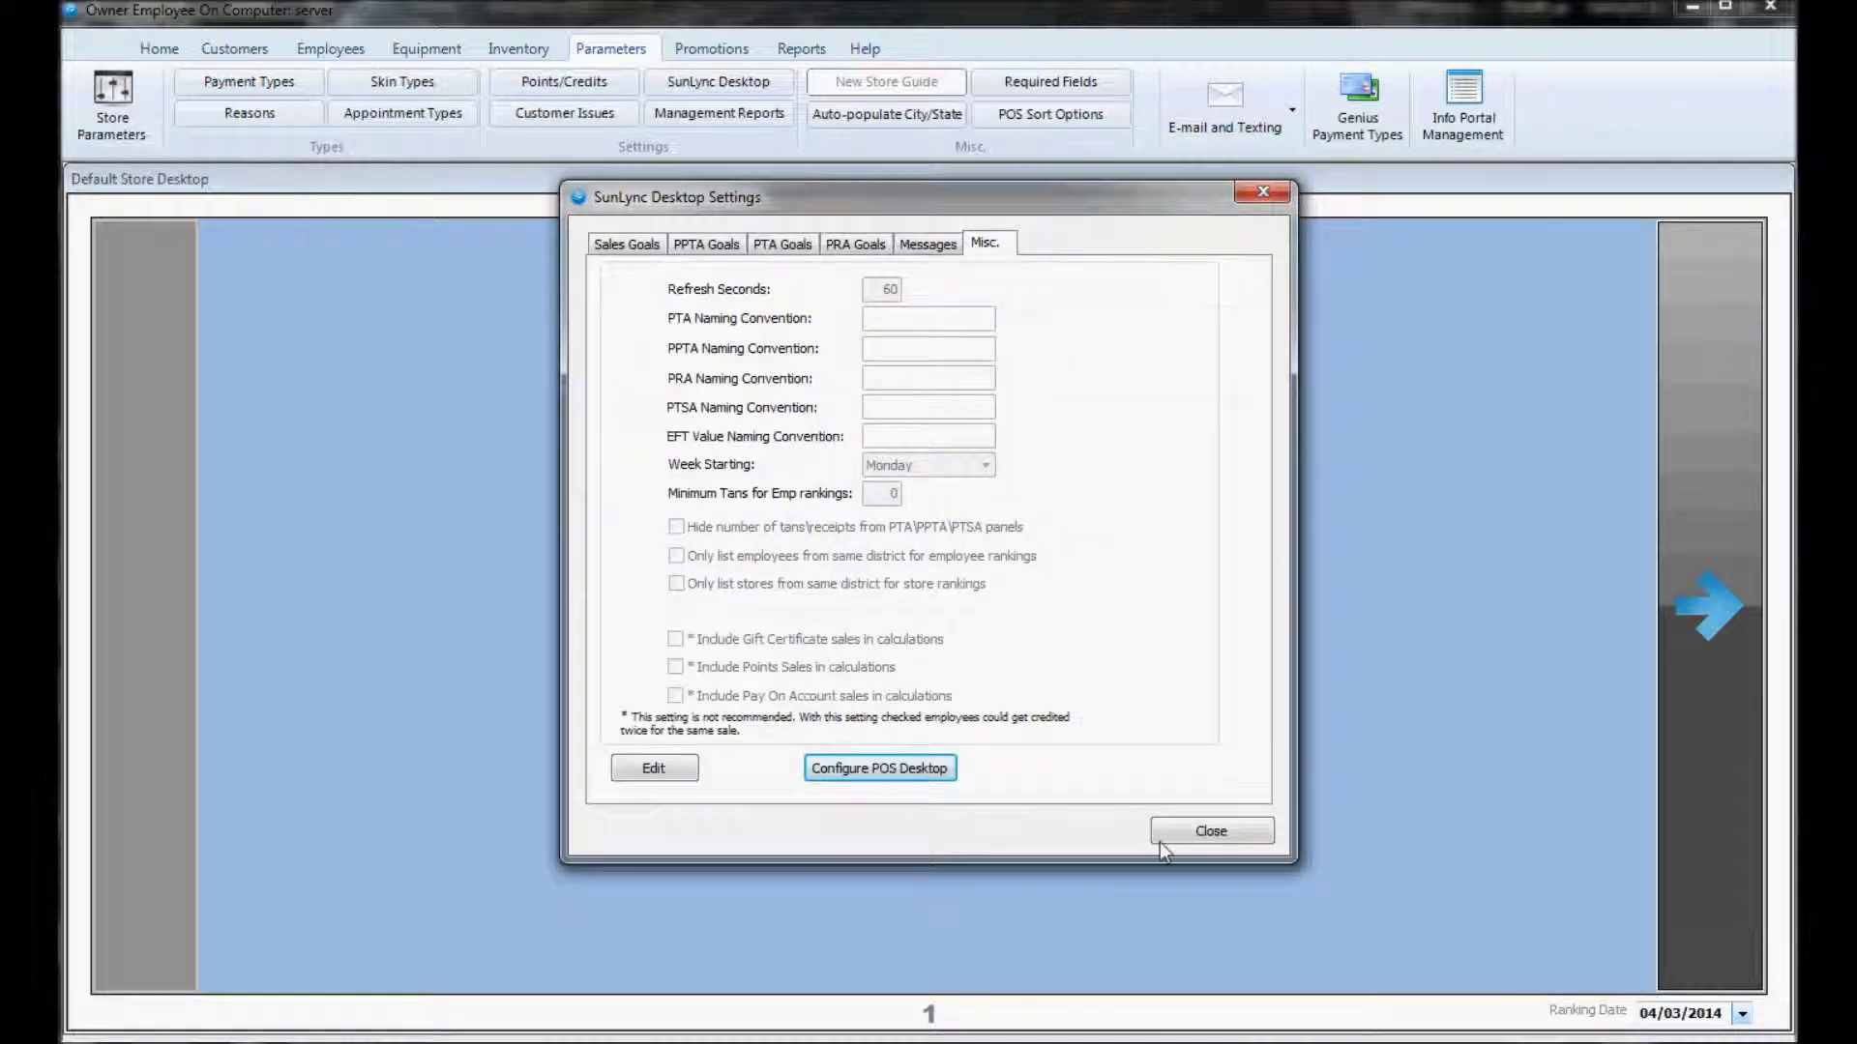
{"action": "left_click", "coordinate": [1205, 828]}
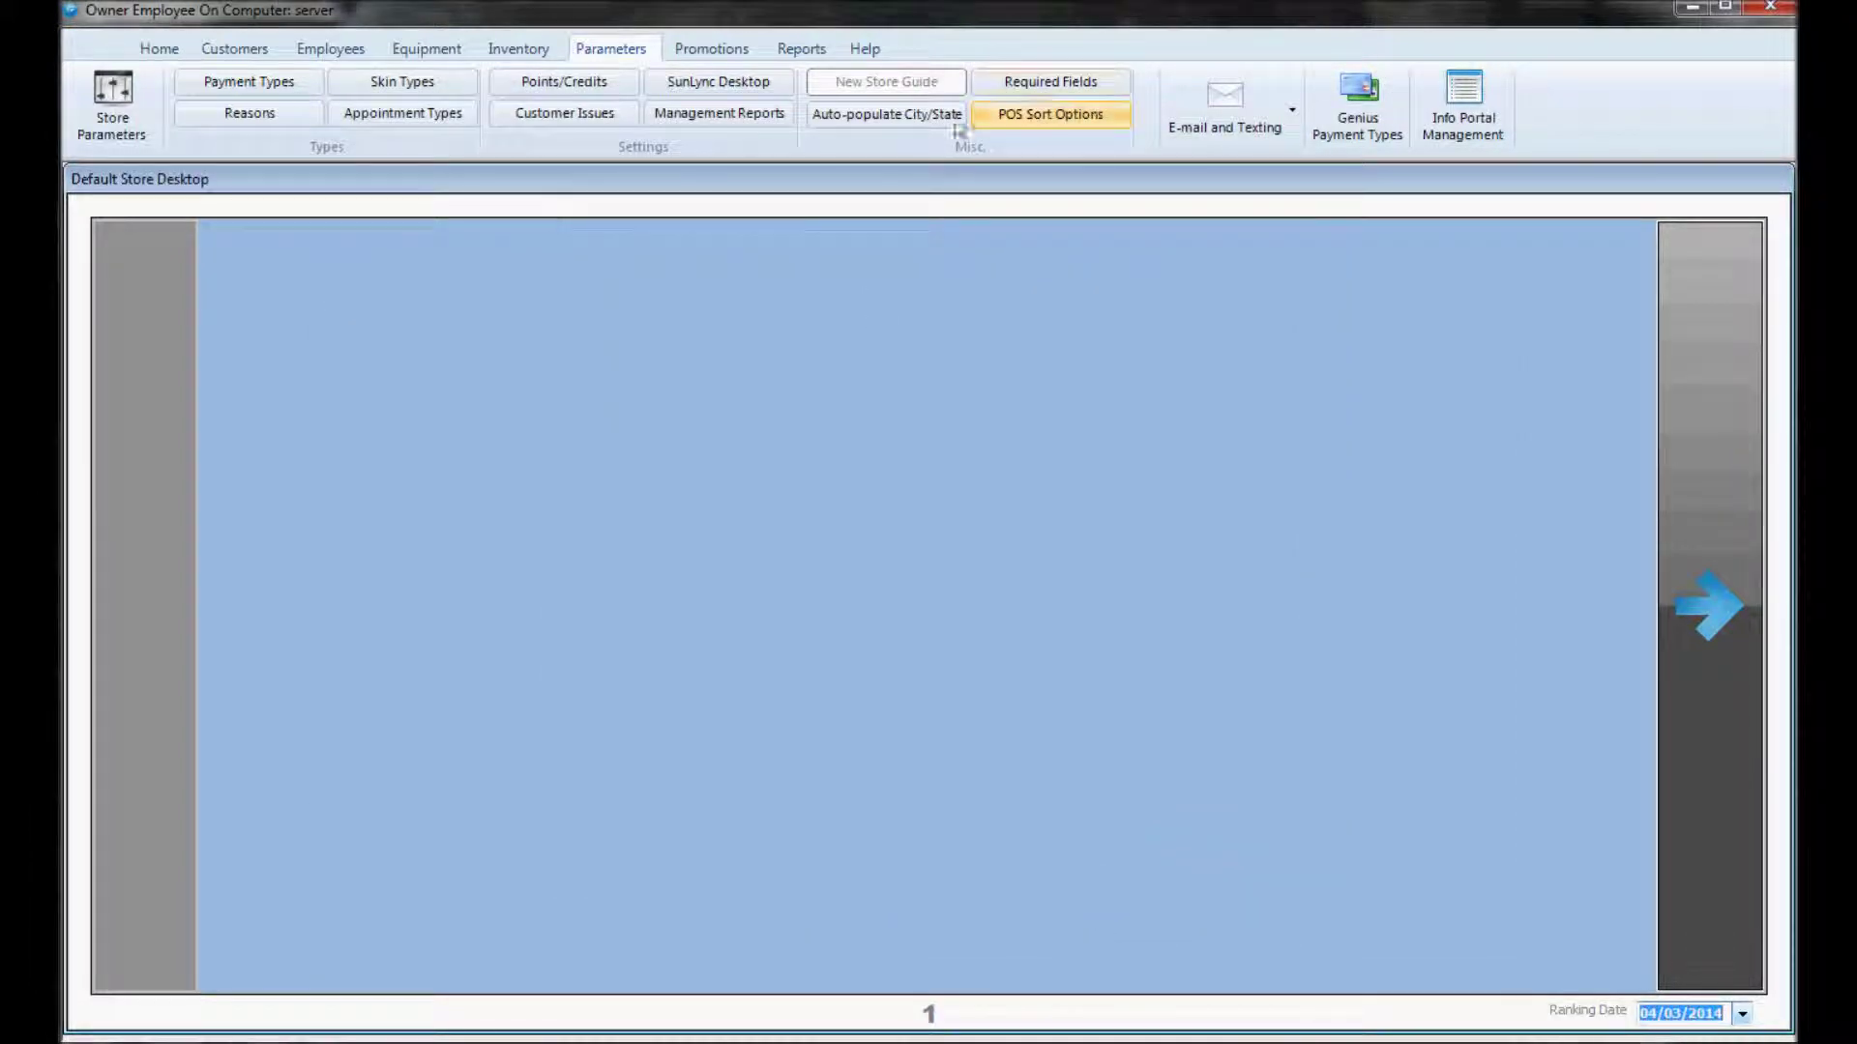
- Add an auto-populate entry for ZIP code 12345 with city "City" and state NY, and save it
{"action": "left_click", "coordinate": [926, 116]}
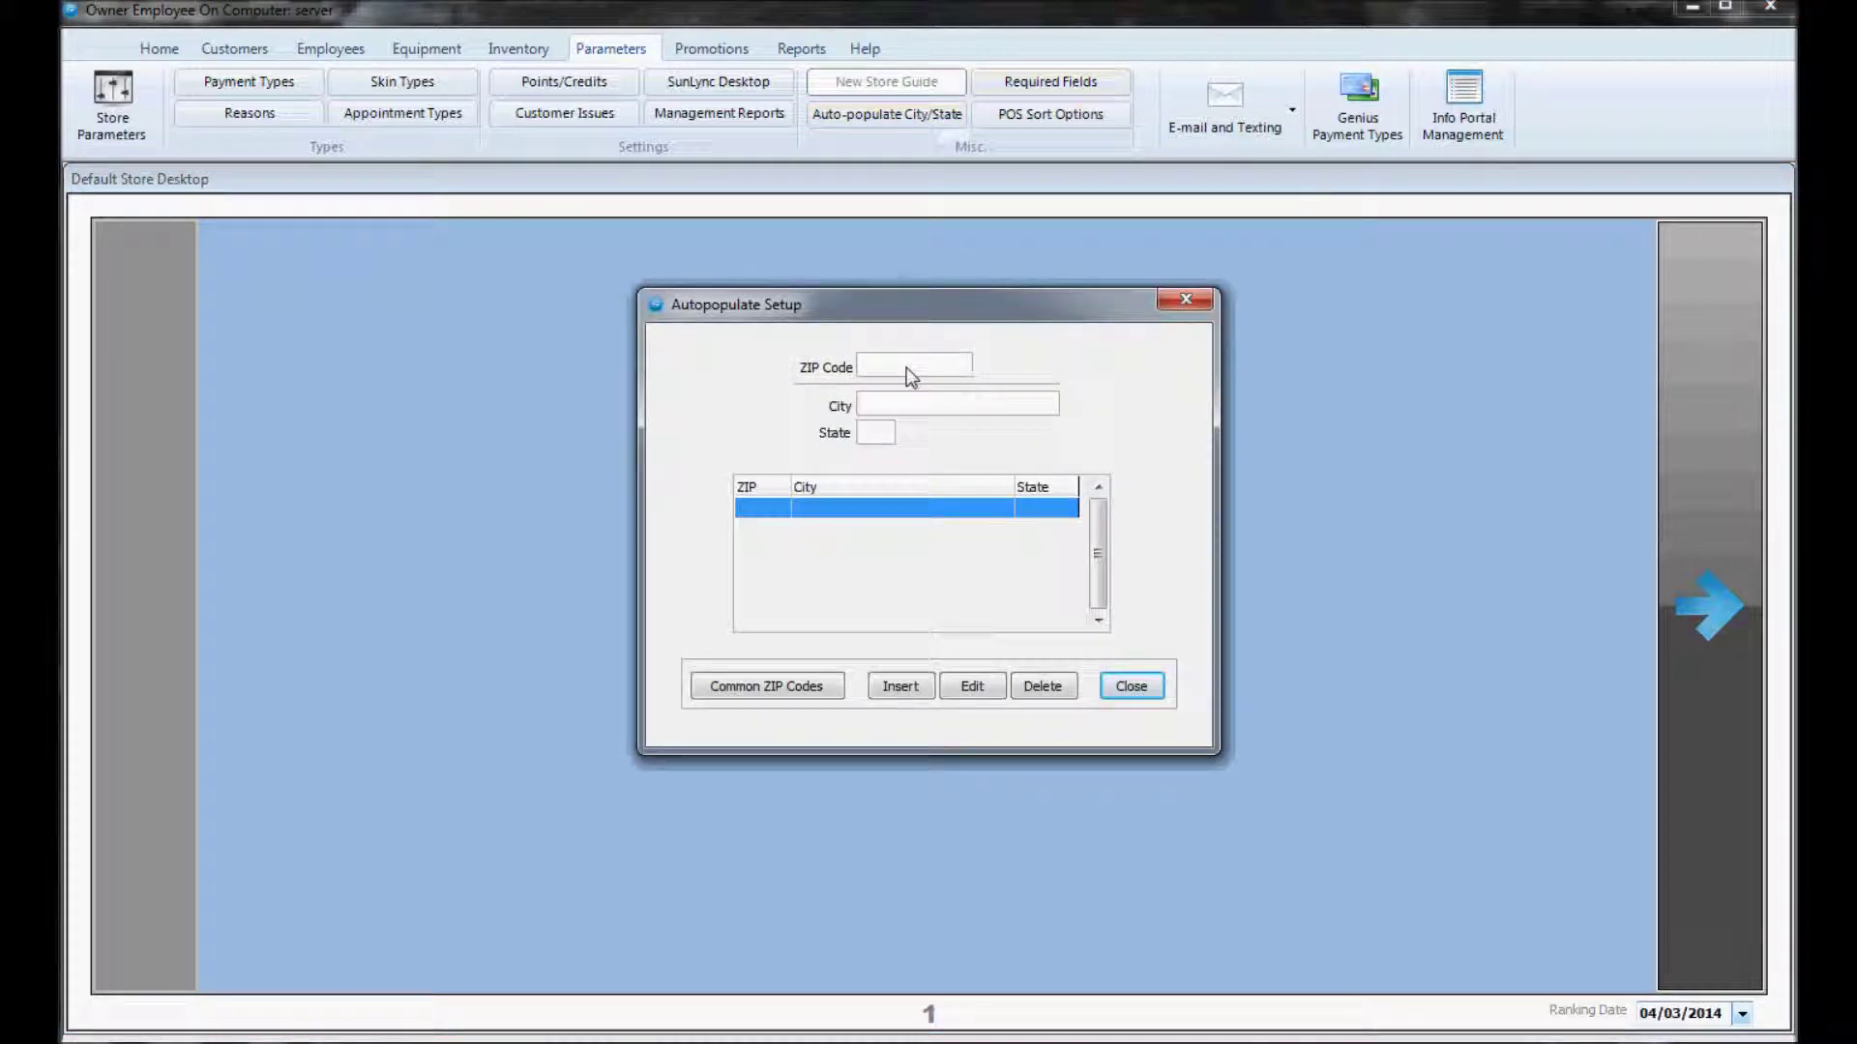
{"action": "left_click", "coordinate": [899, 686]}
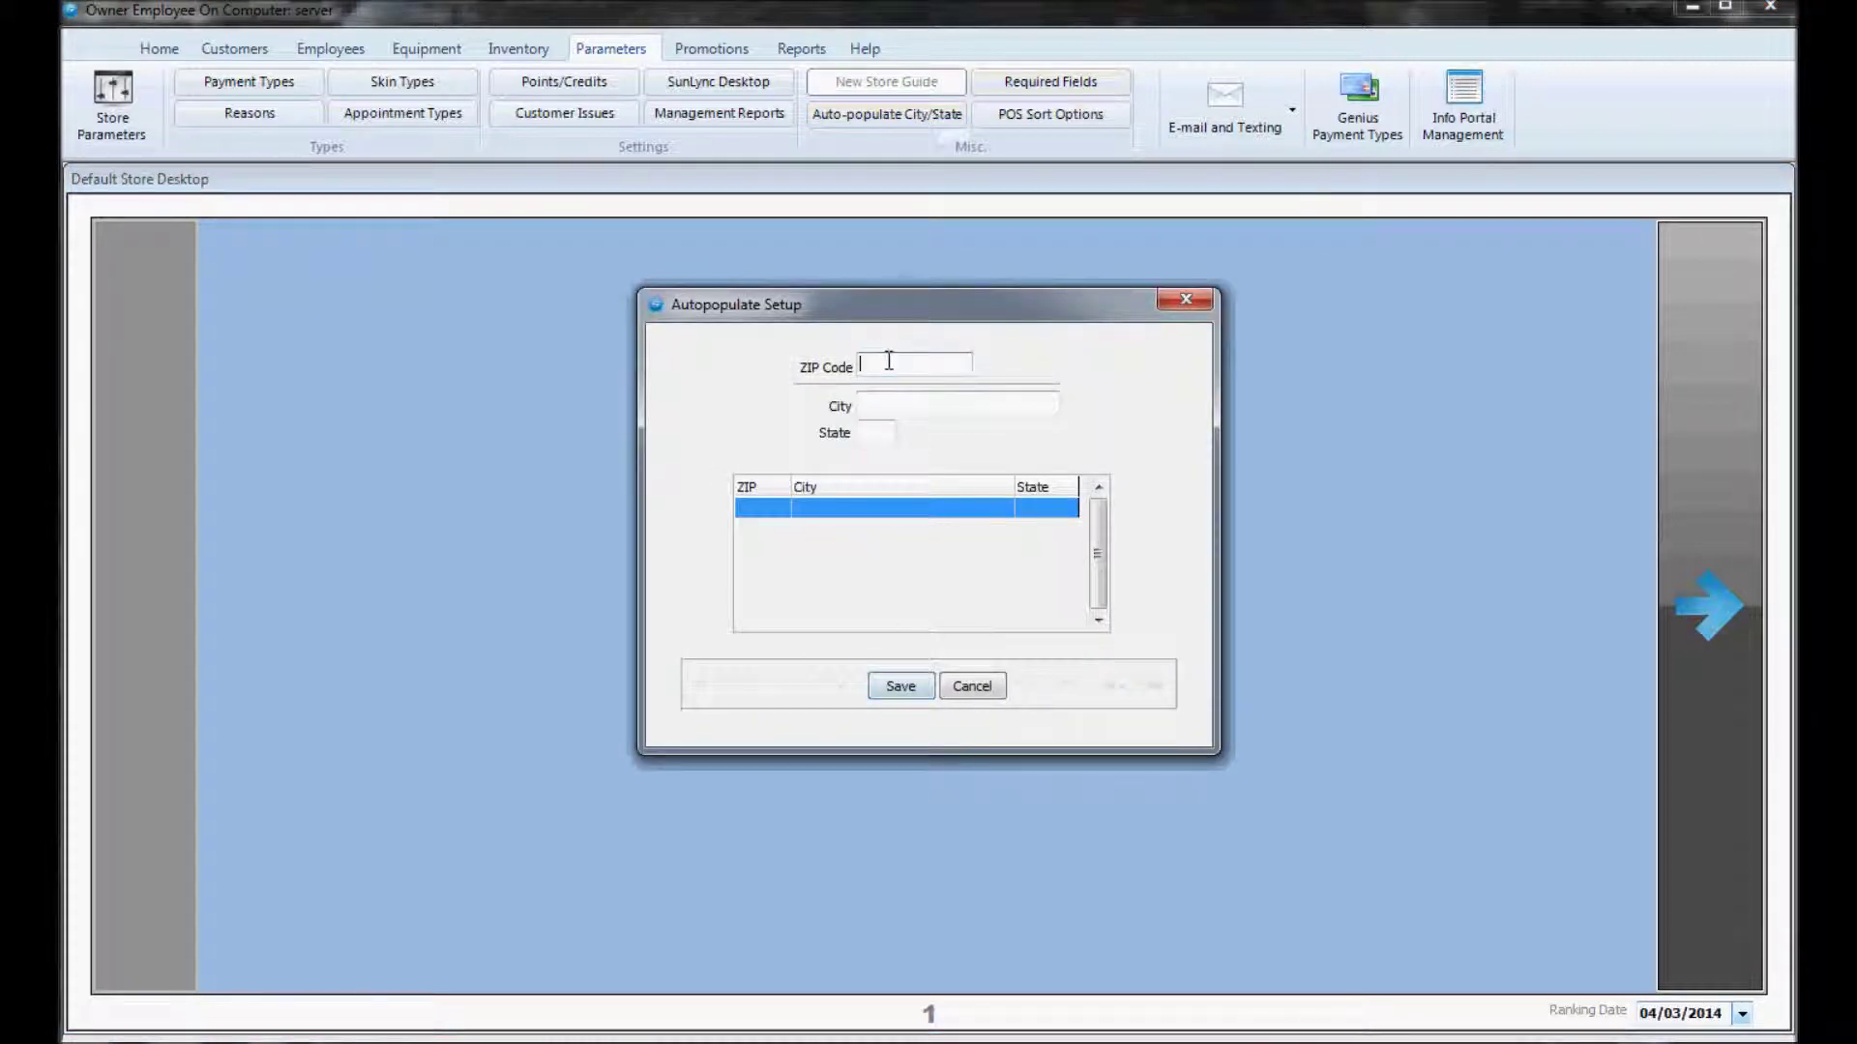
{"action": "left_click", "coordinate": [890, 360]}
{"action": "type", "text": "12345"}
{"action": "key", "text": "Tab"}
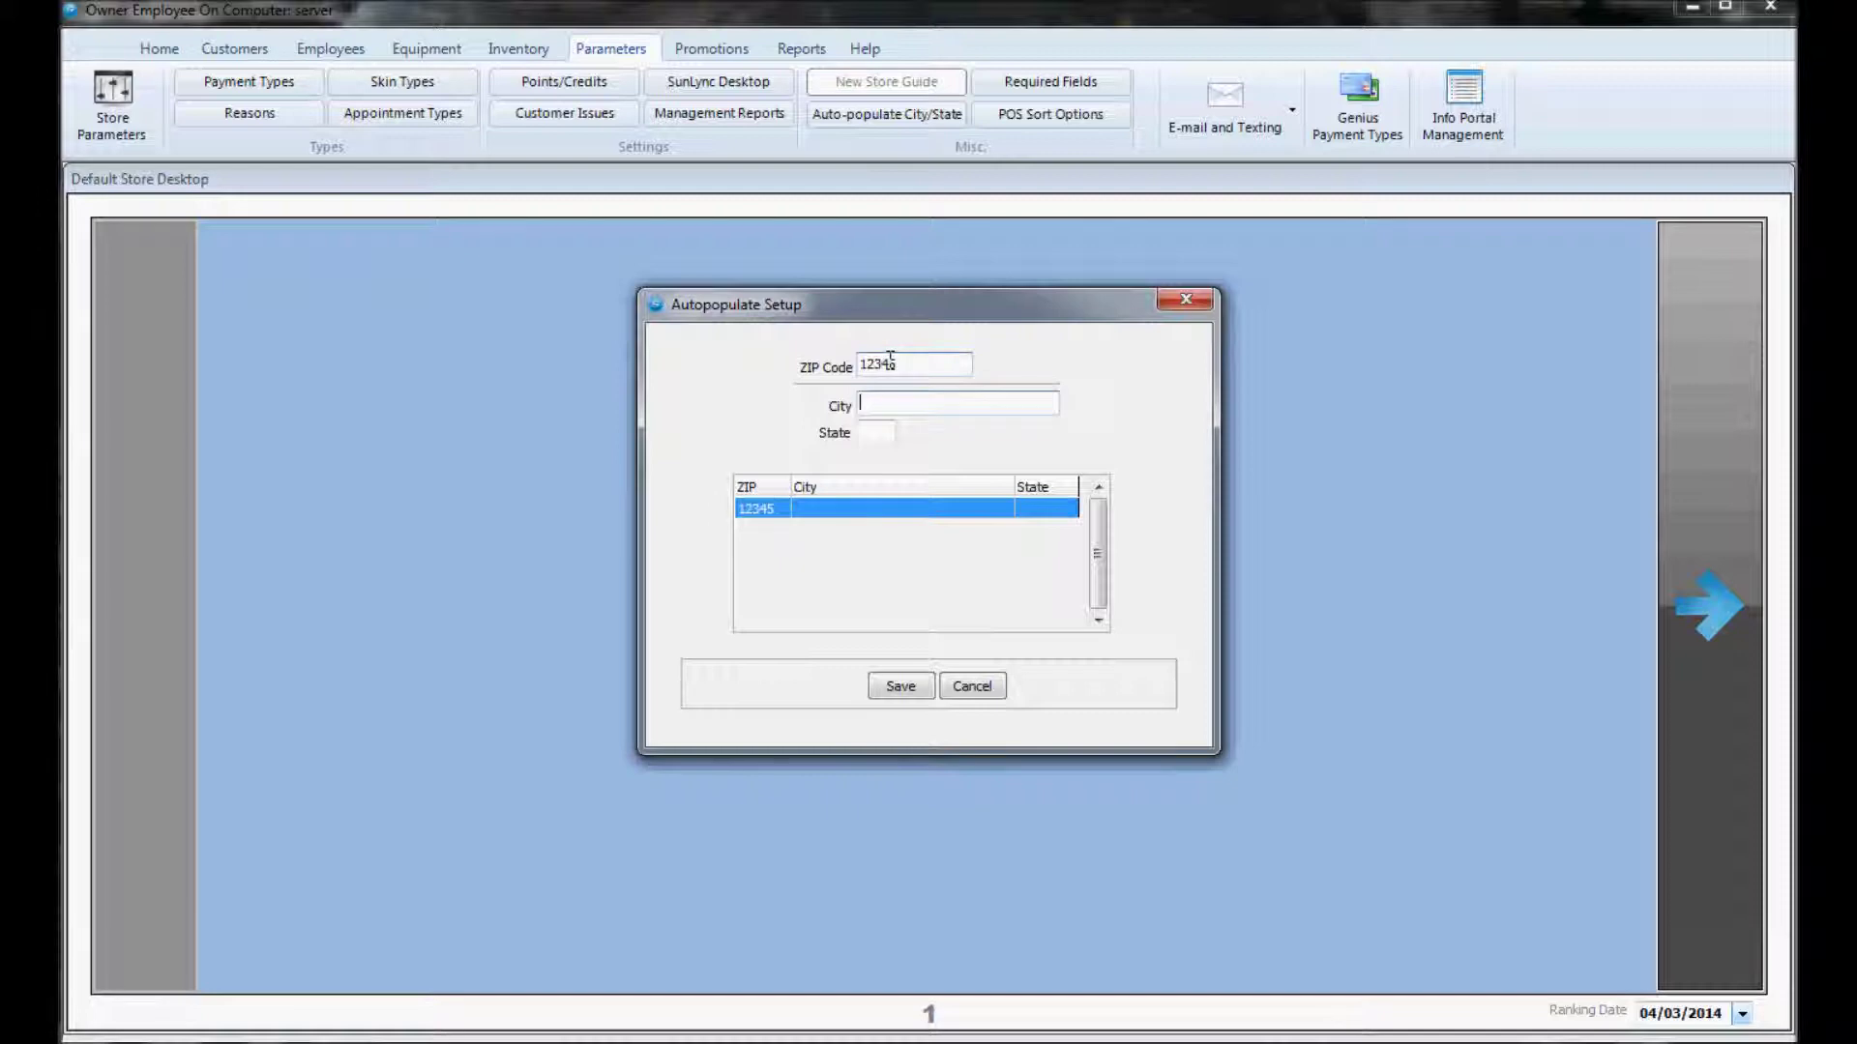
{"action": "left_click", "coordinate": [898, 407]}
{"action": "type", "text": "City"}
{"action": "key", "text": "Tab"}
{"action": "type", "text": "NY"}
{"action": "left_click", "coordinate": [894, 687]}
{"action": "left_click", "coordinate": [1136, 694]}
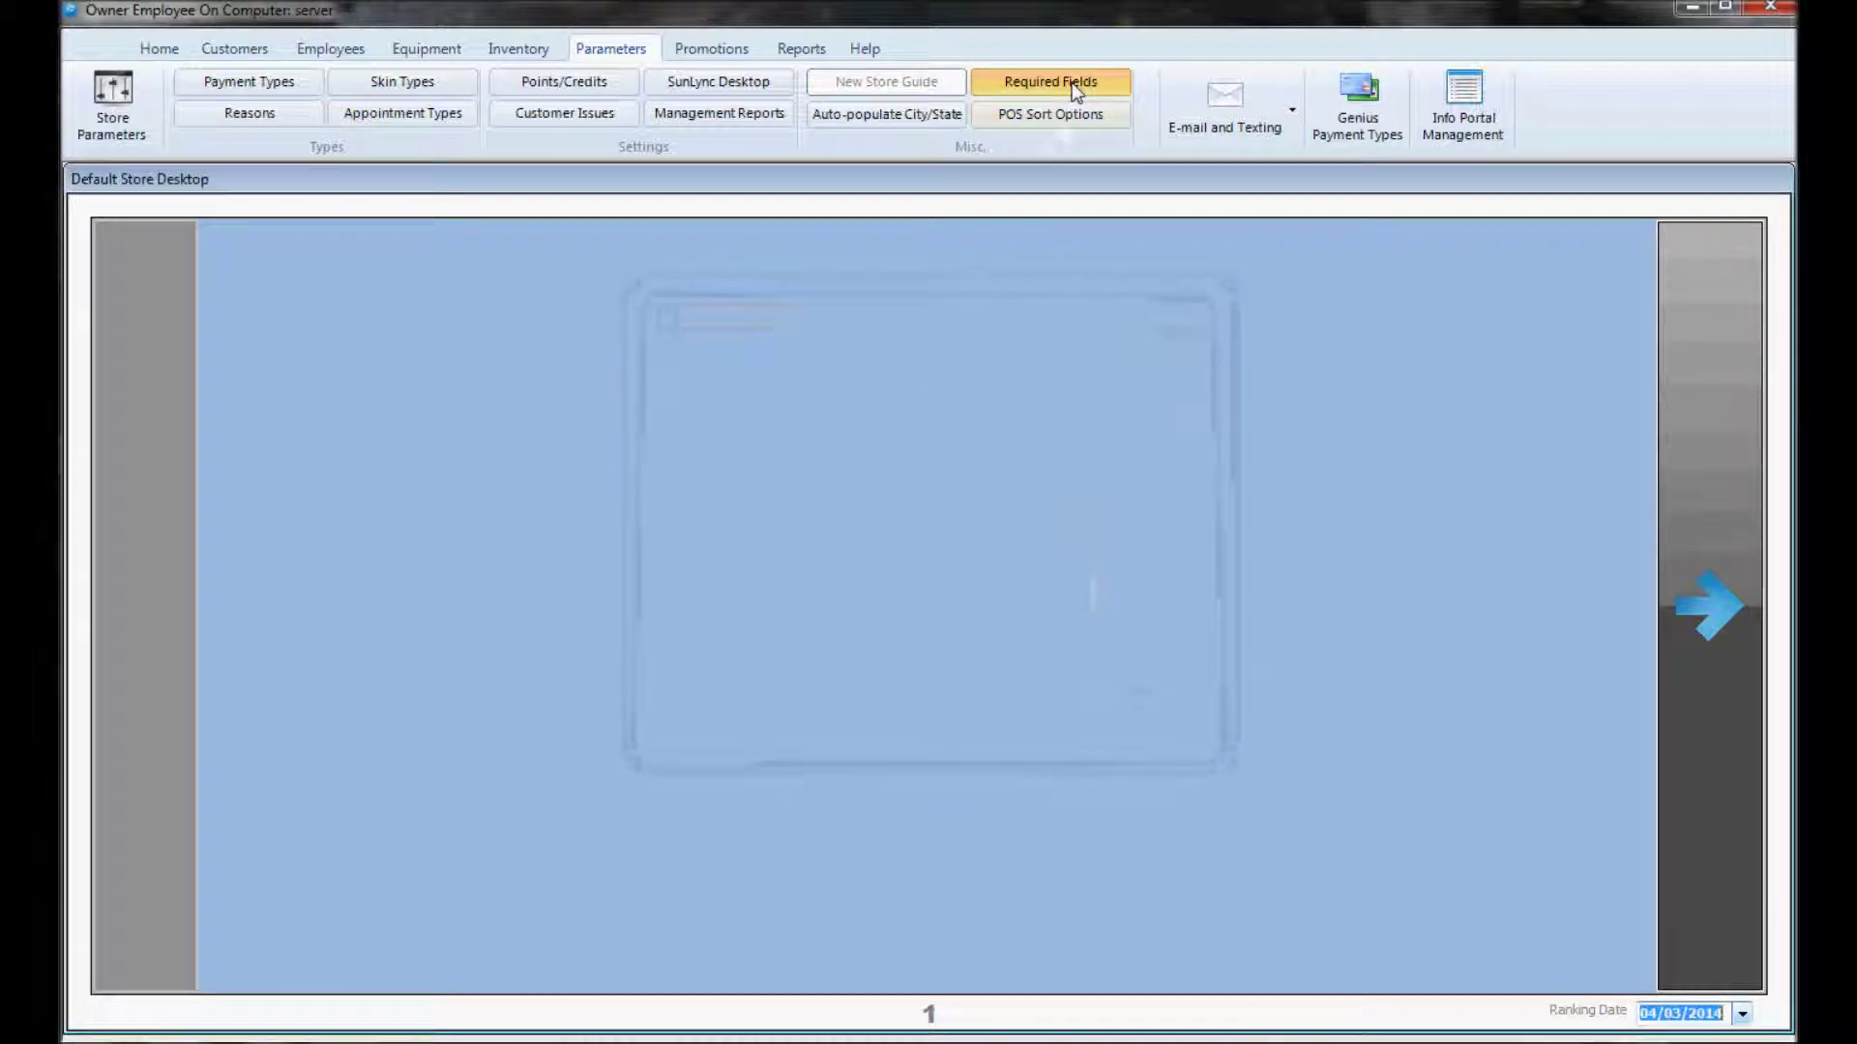
- Require Date of Birth, Address, City, State and Zip when inserting a new customer, and save the required fields
{"action": "left_click", "coordinate": [1073, 87]}
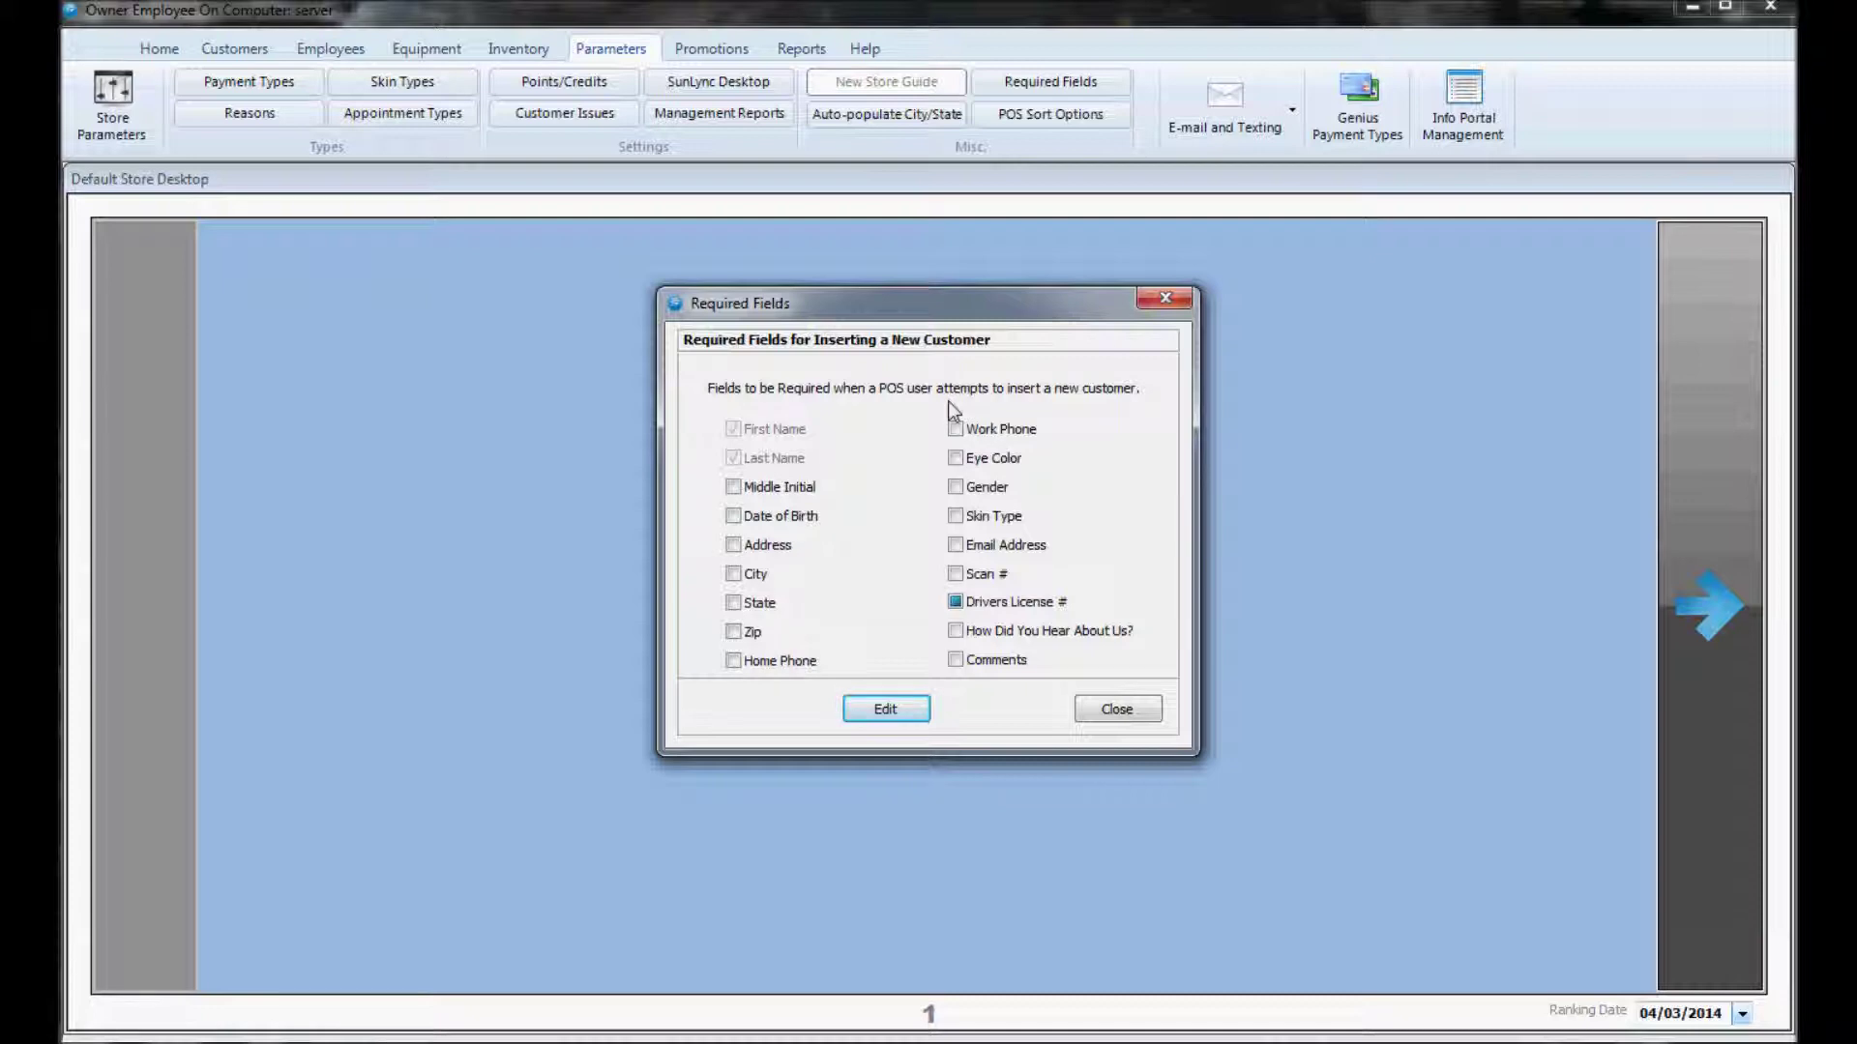
{"action": "left_click", "coordinate": [871, 713]}
{"action": "left_click", "coordinate": [733, 515]}
{"action": "left_click", "coordinate": [734, 545]}
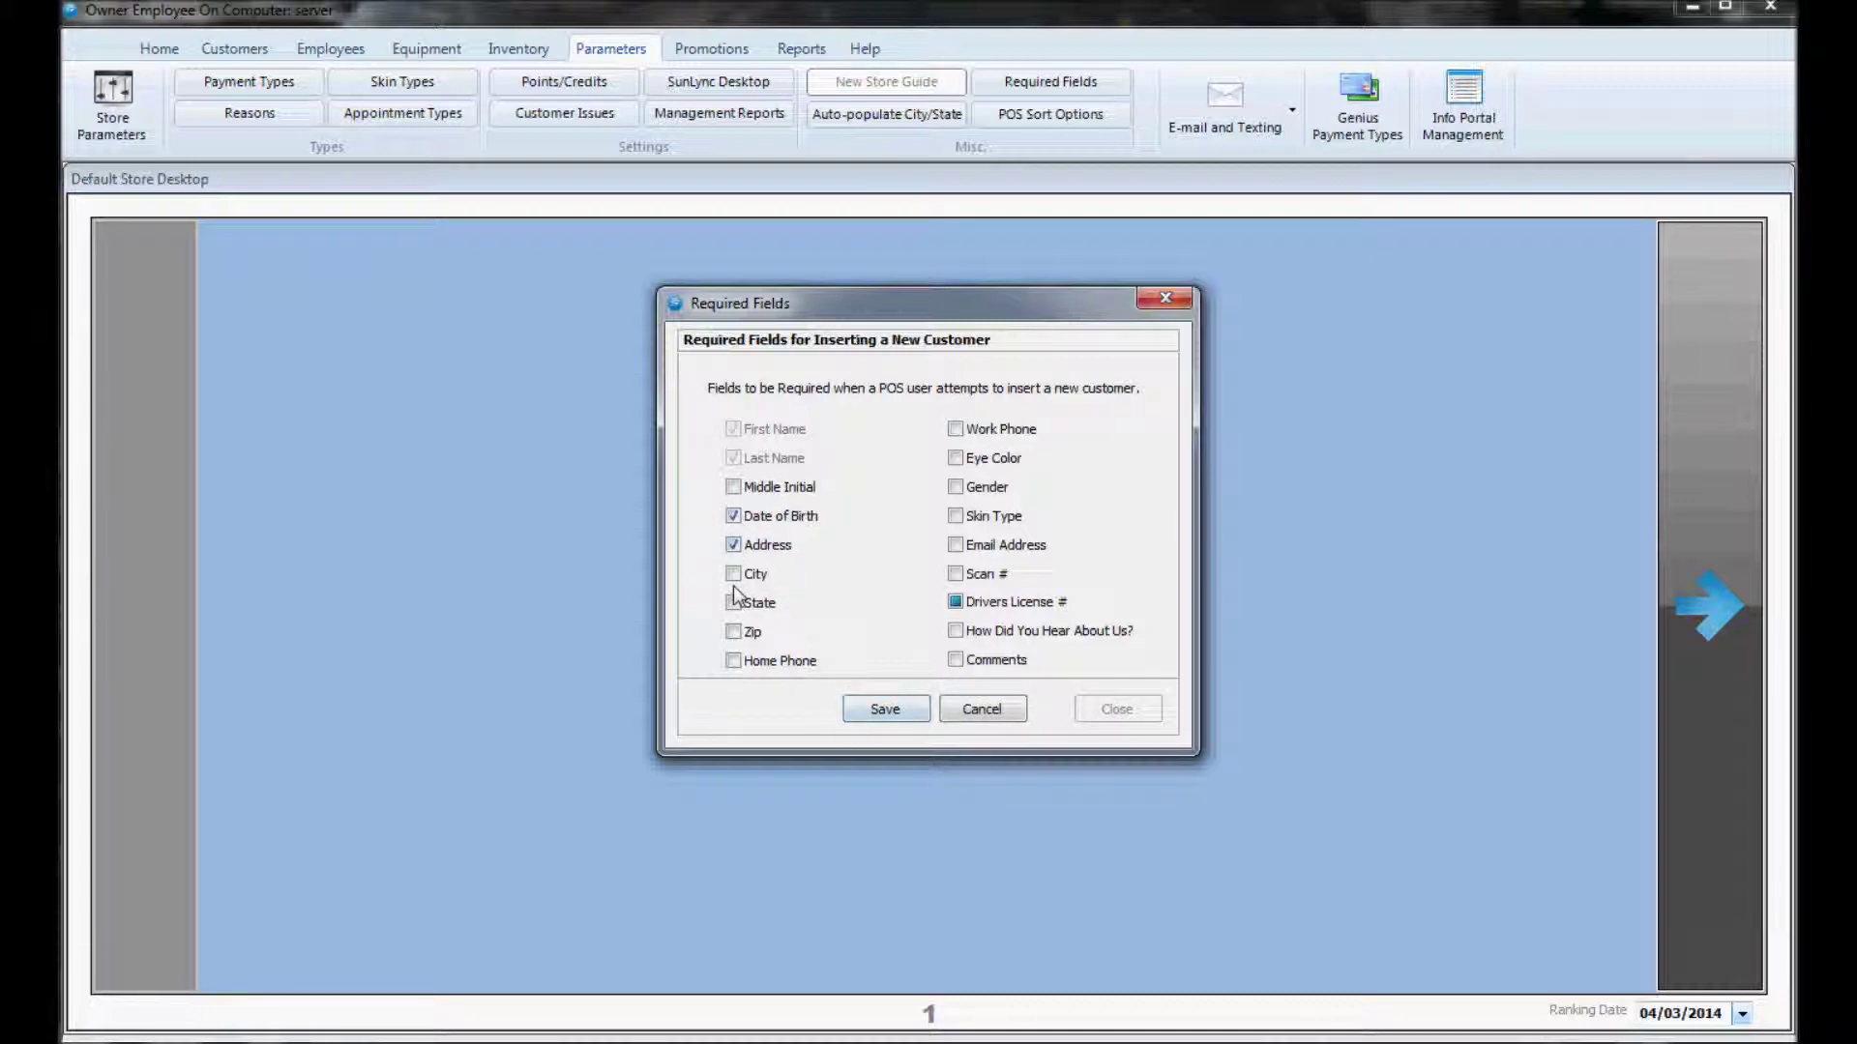
{"action": "left_click", "coordinate": [733, 574]}
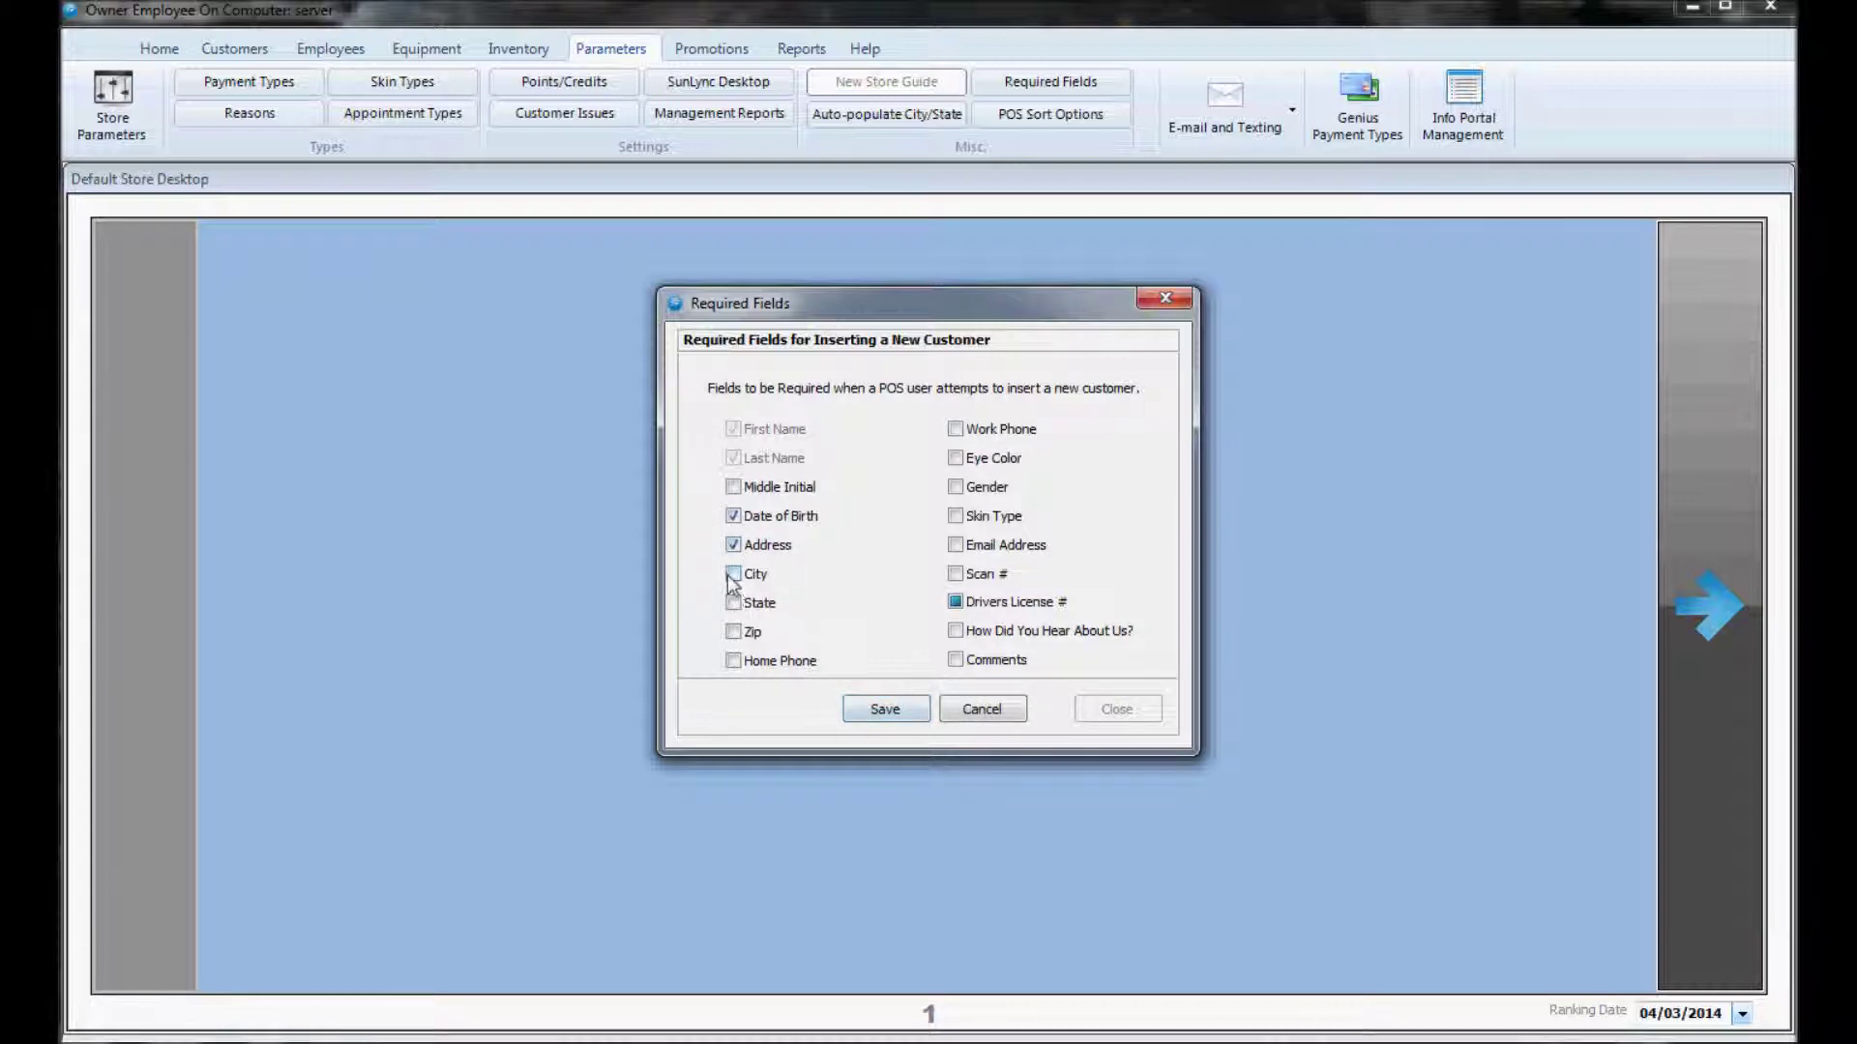
{"action": "left_click", "coordinate": [733, 632]}
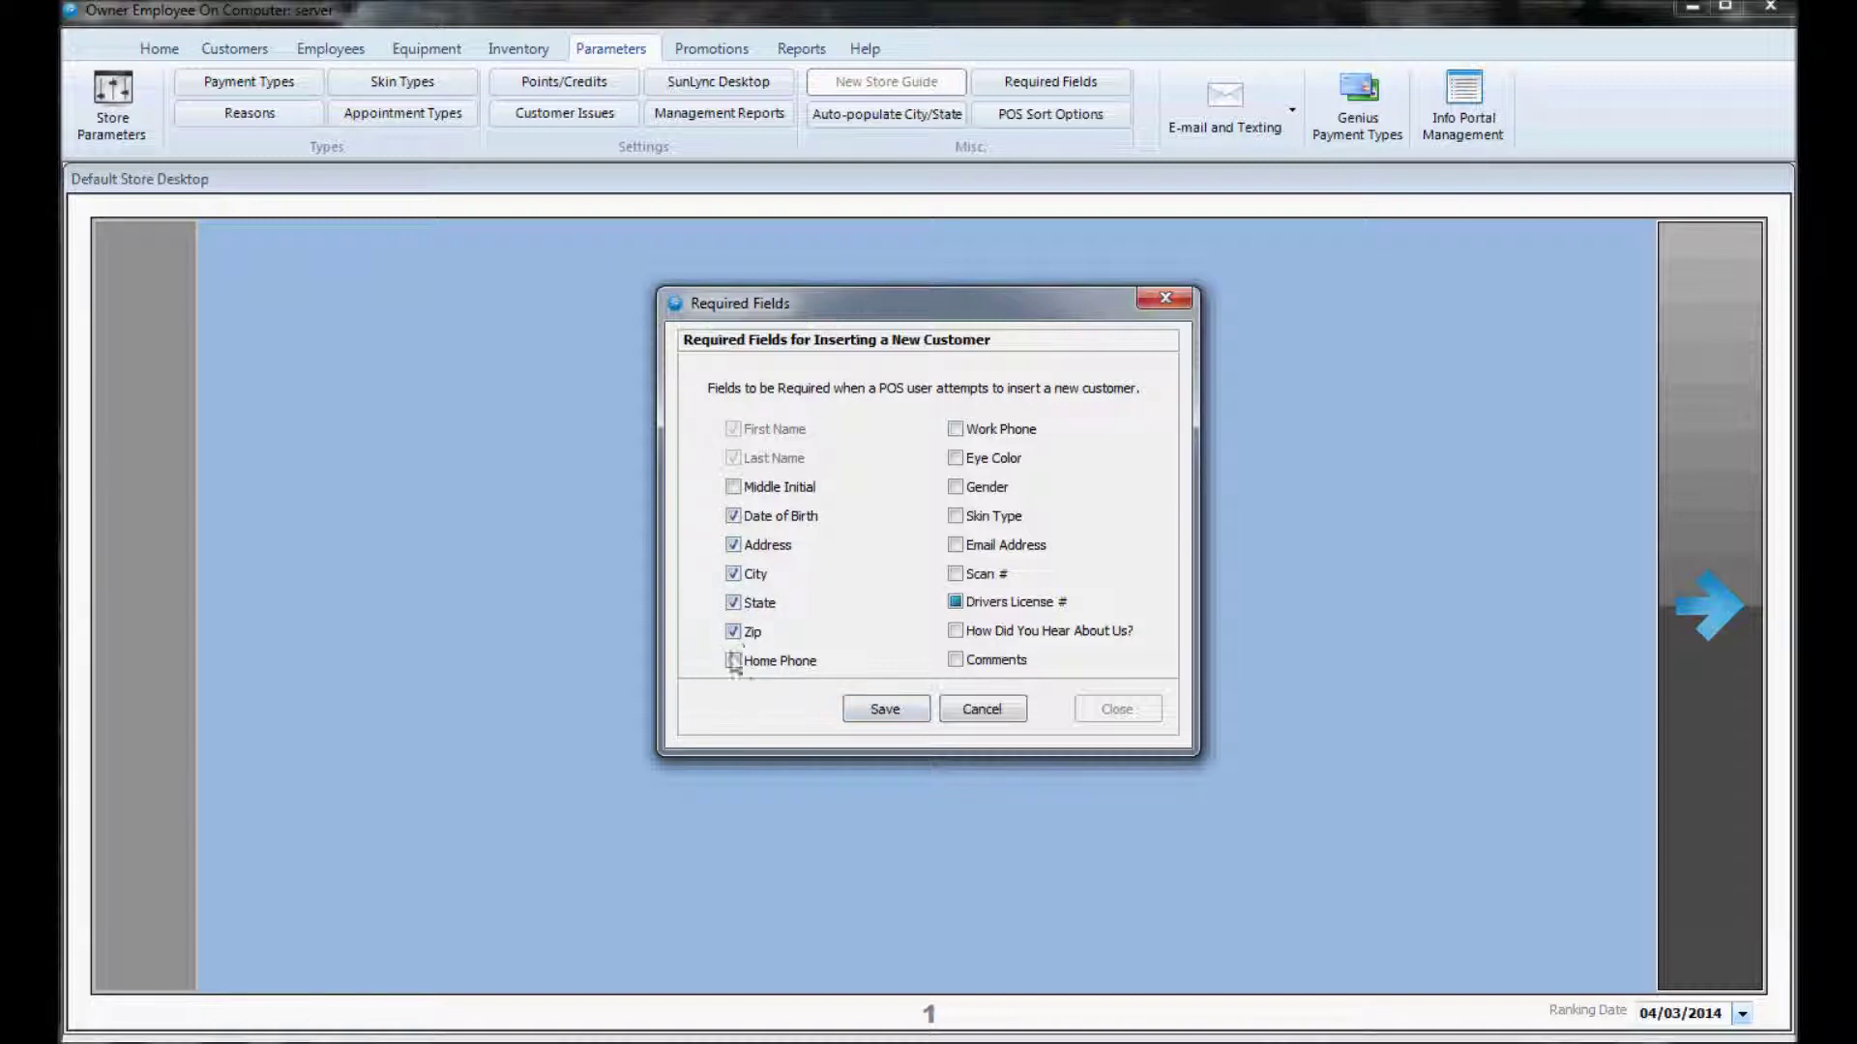
{"action": "left_click", "coordinate": [885, 709]}
{"action": "left_click", "coordinate": [1112, 711]}
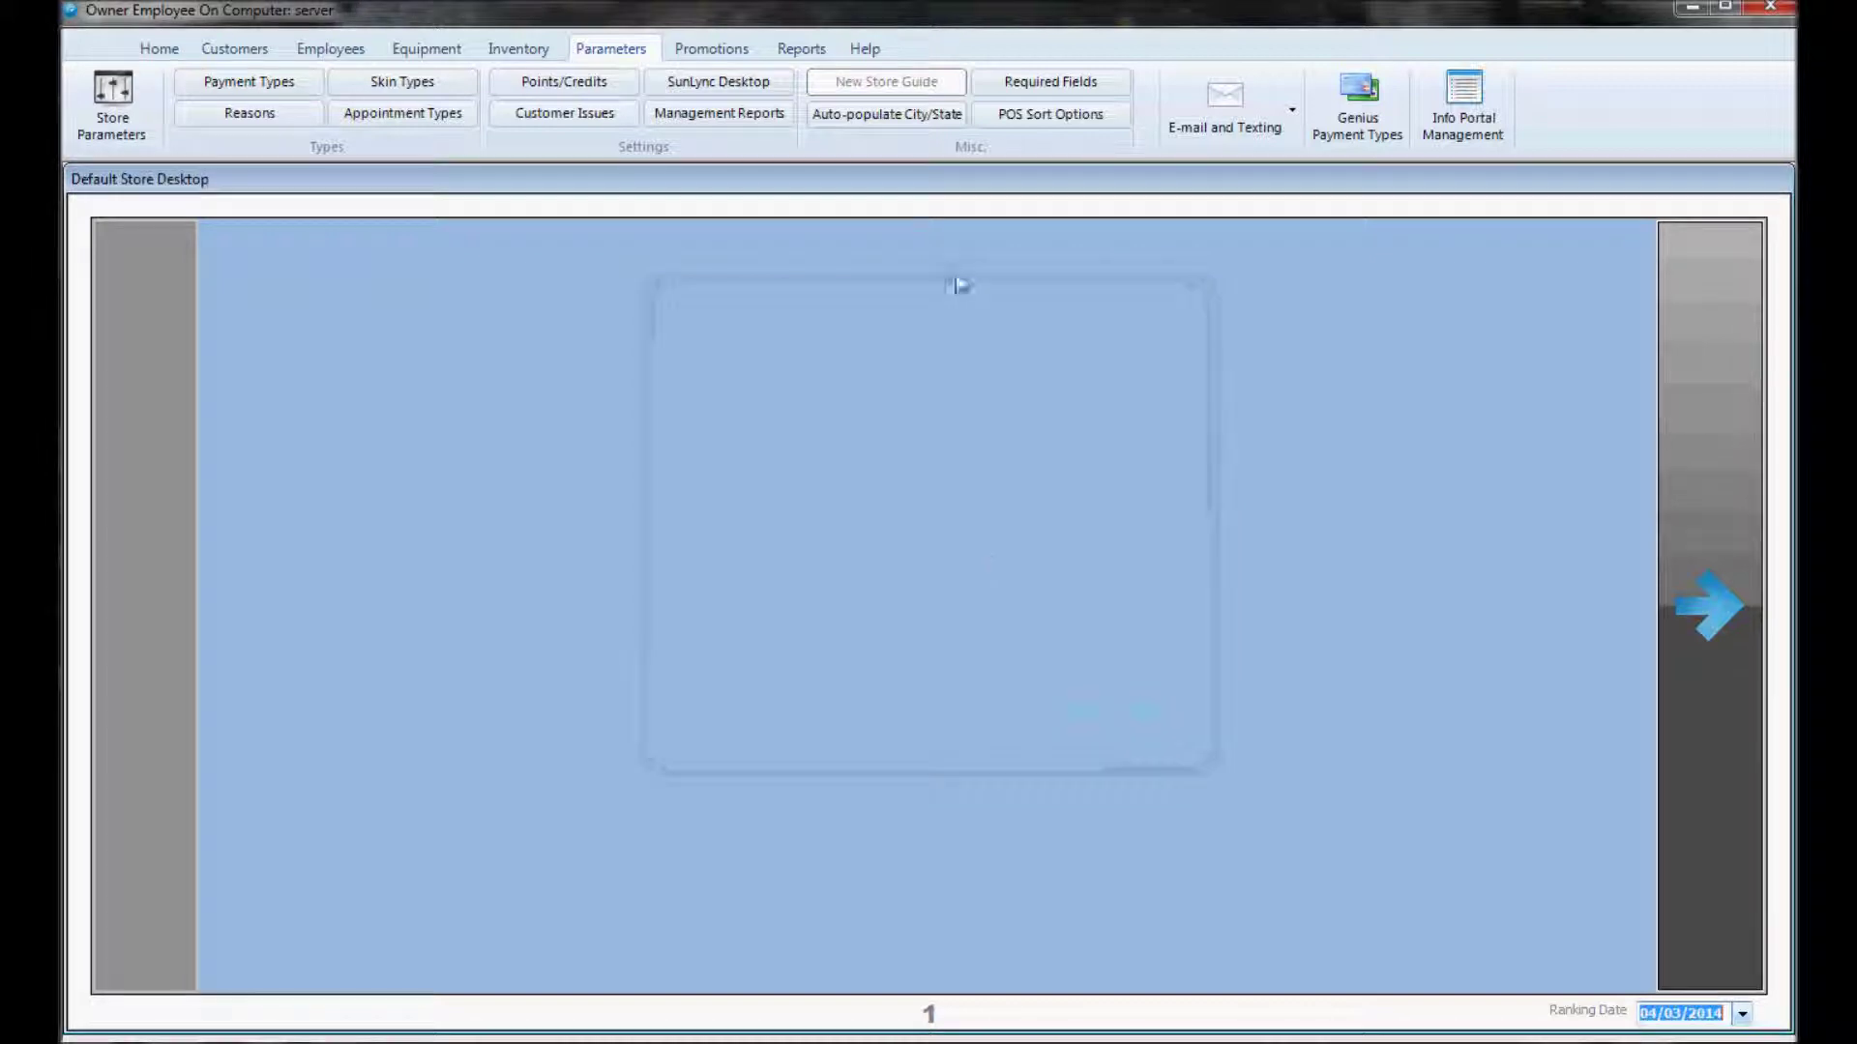
- Examine the POS sort order of memberships, packages, walk-ins and courtesy tans, and close the sort options
{"action": "left_click", "coordinate": [1077, 124]}
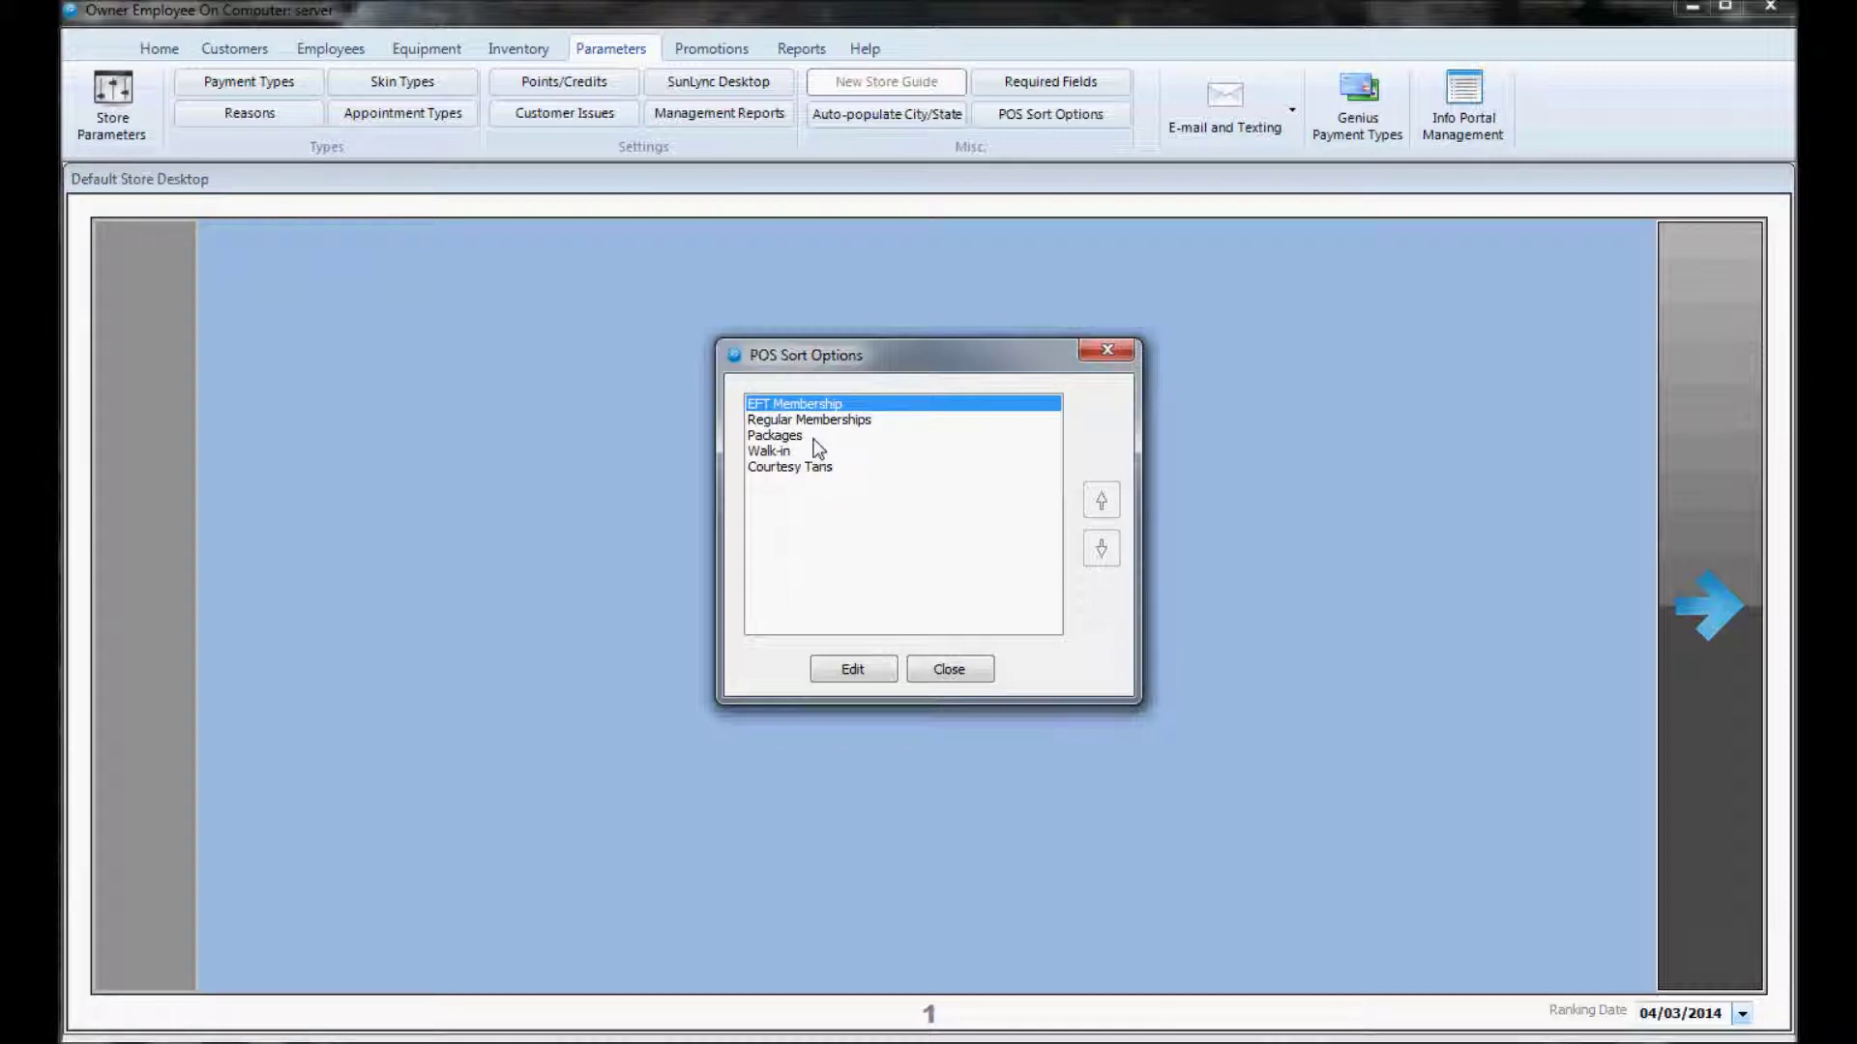
{"action": "left_click", "coordinate": [867, 667]}
{"action": "left_click", "coordinate": [946, 669]}
{"action": "left_click", "coordinate": [971, 671]}
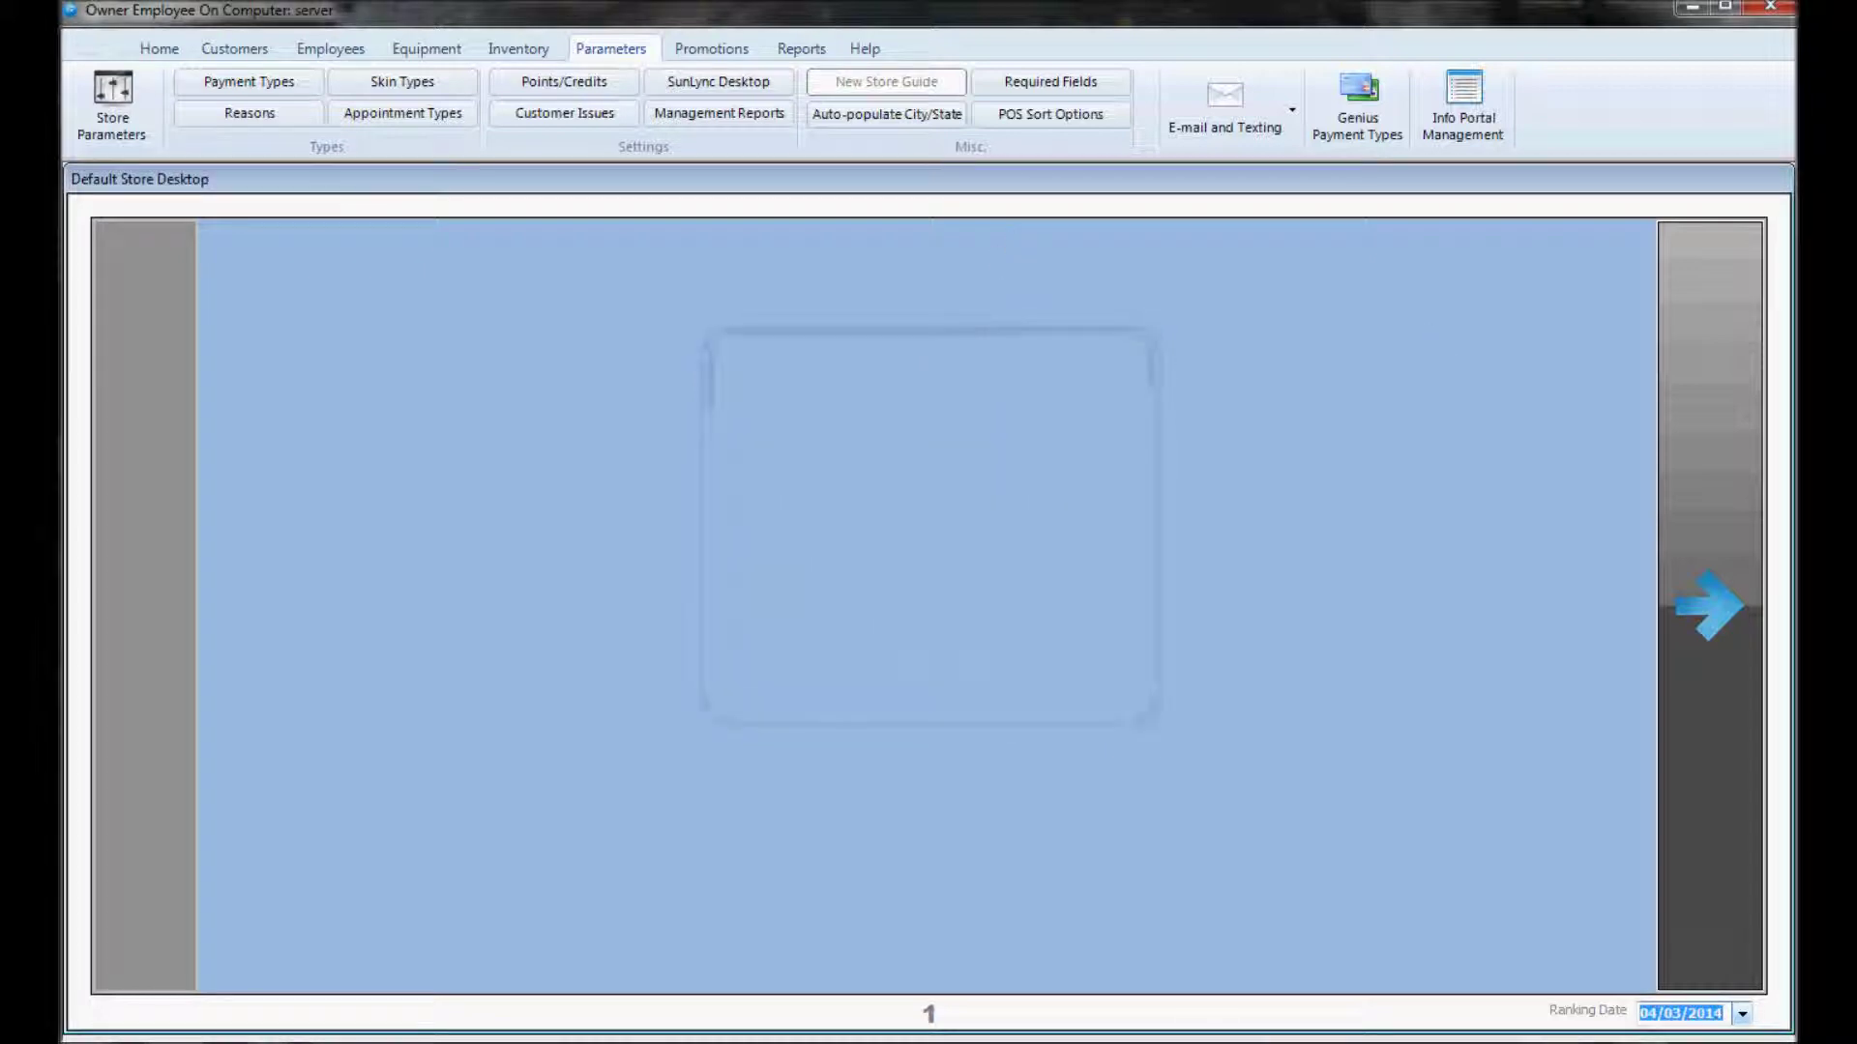